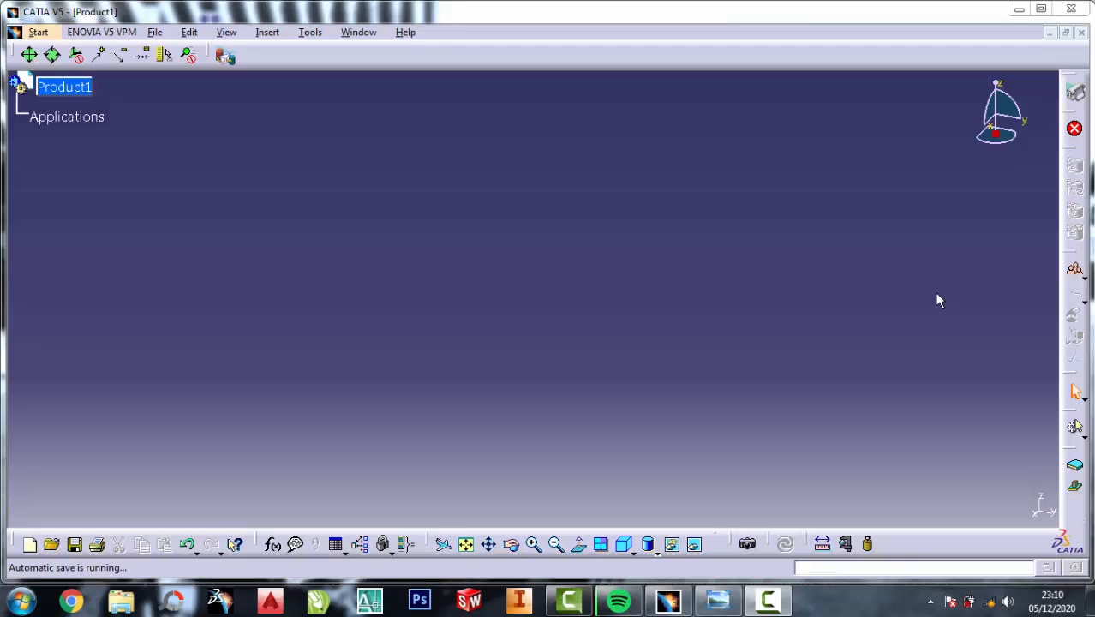
Check the flange's reference drawing and create a new part in the Part Design workbench.
left_click(737, 601)
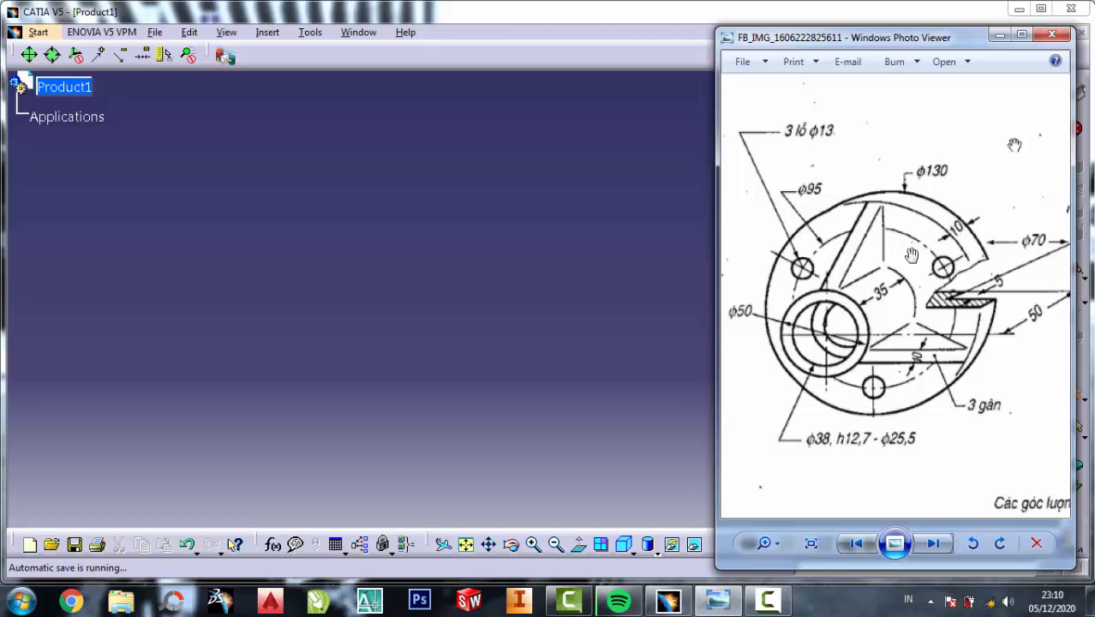
left_click(465, 210)
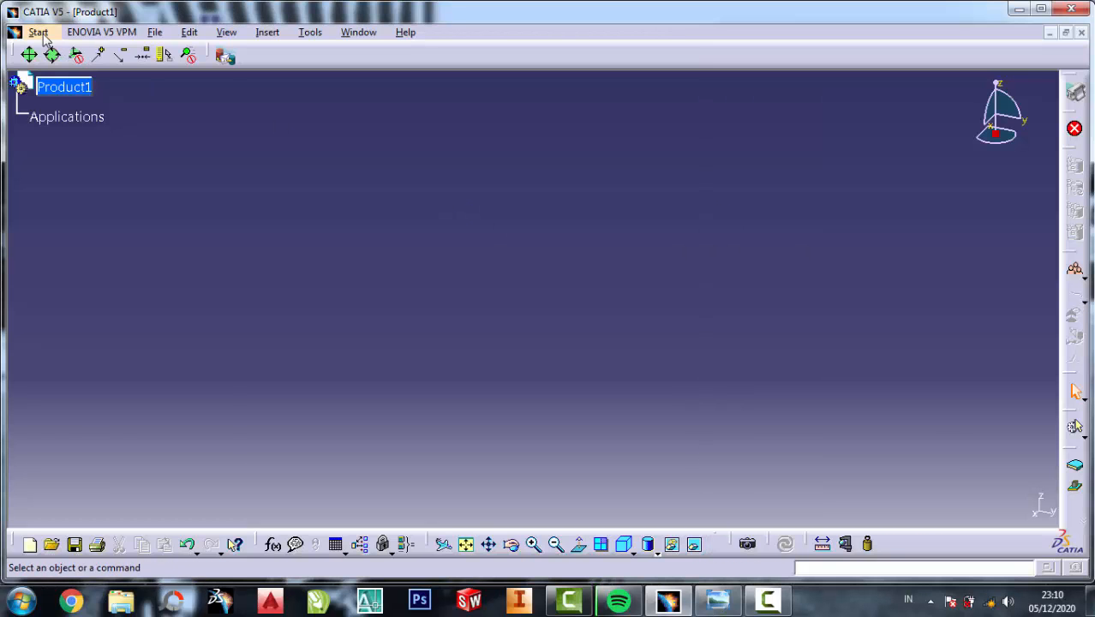
left_click(43, 35)
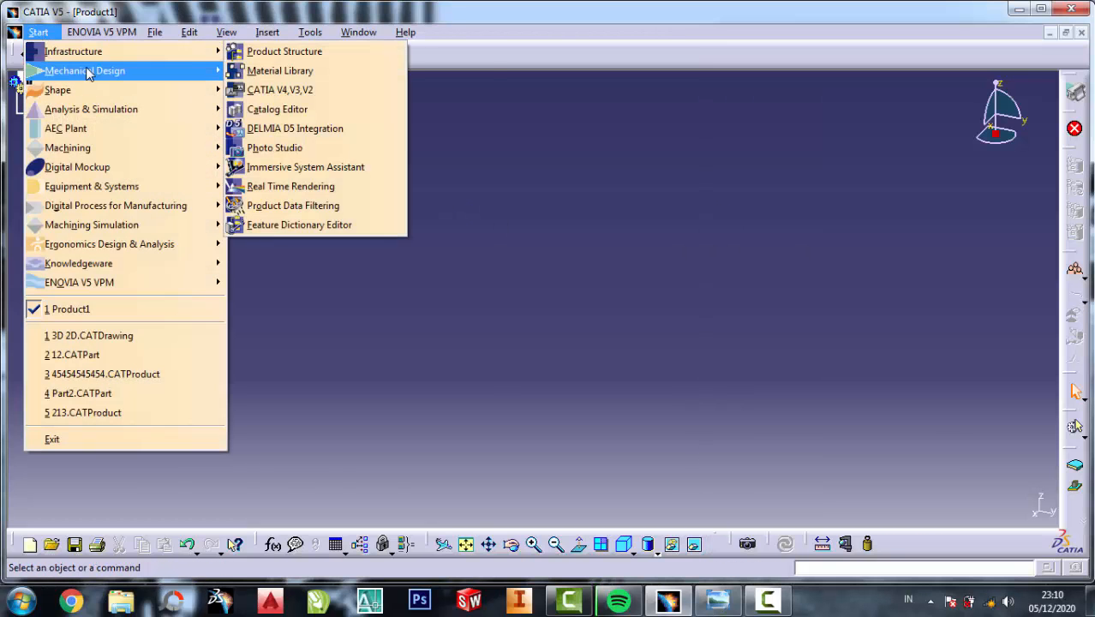
mouse_move(86, 72)
left_click(262, 72)
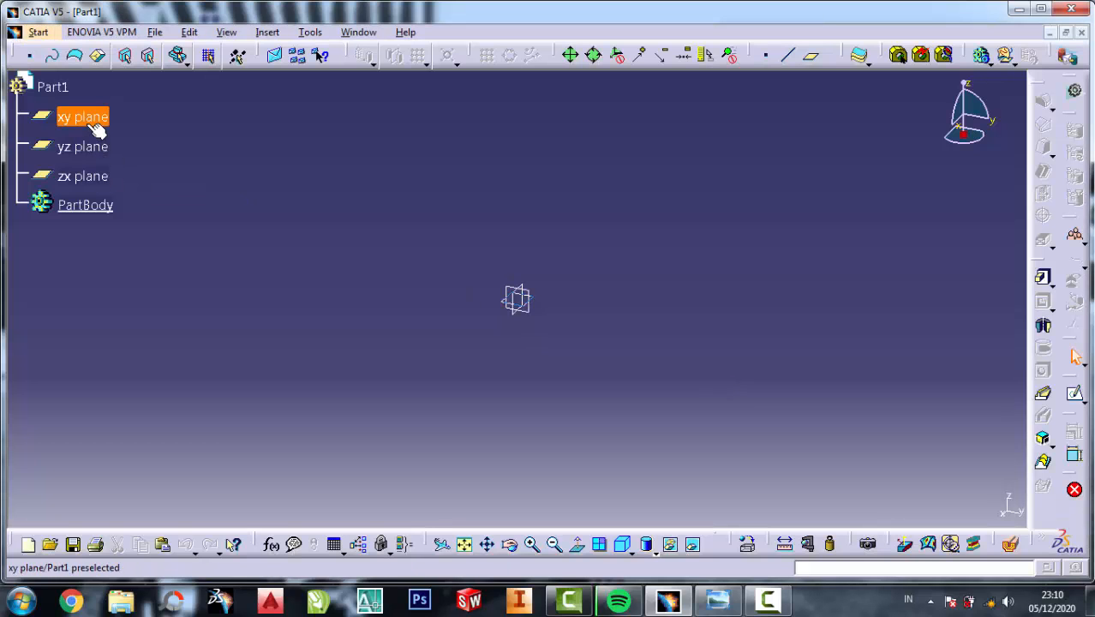
Start a sketch on the xy plane and check the flange's outer diameter in the reference drawing.
left_click(96, 129)
left_click(1075, 394)
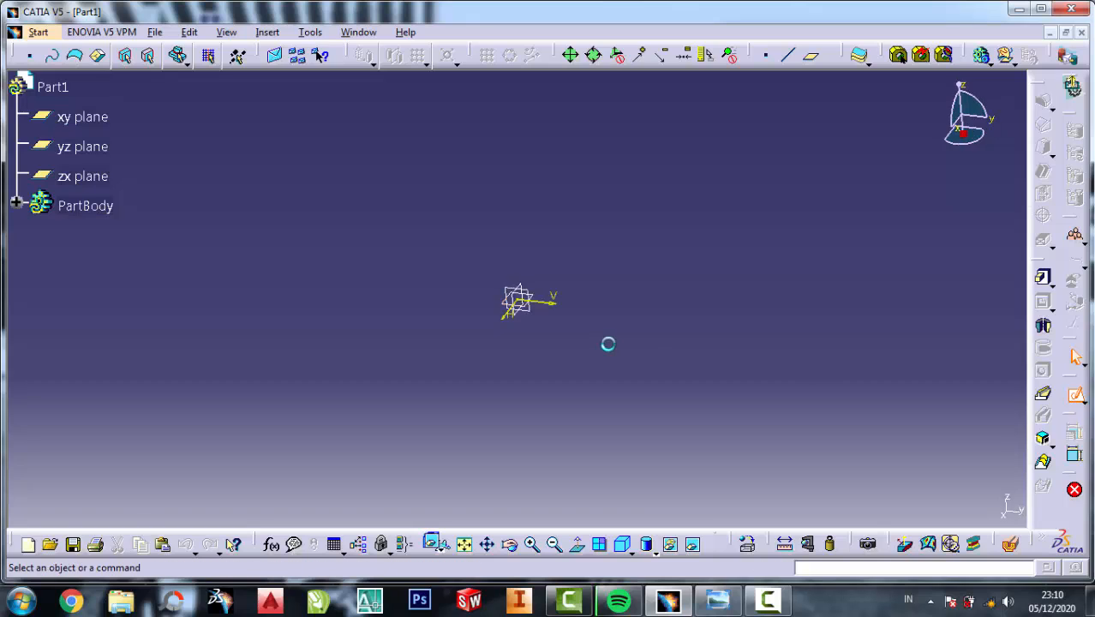
left_click(719, 602)
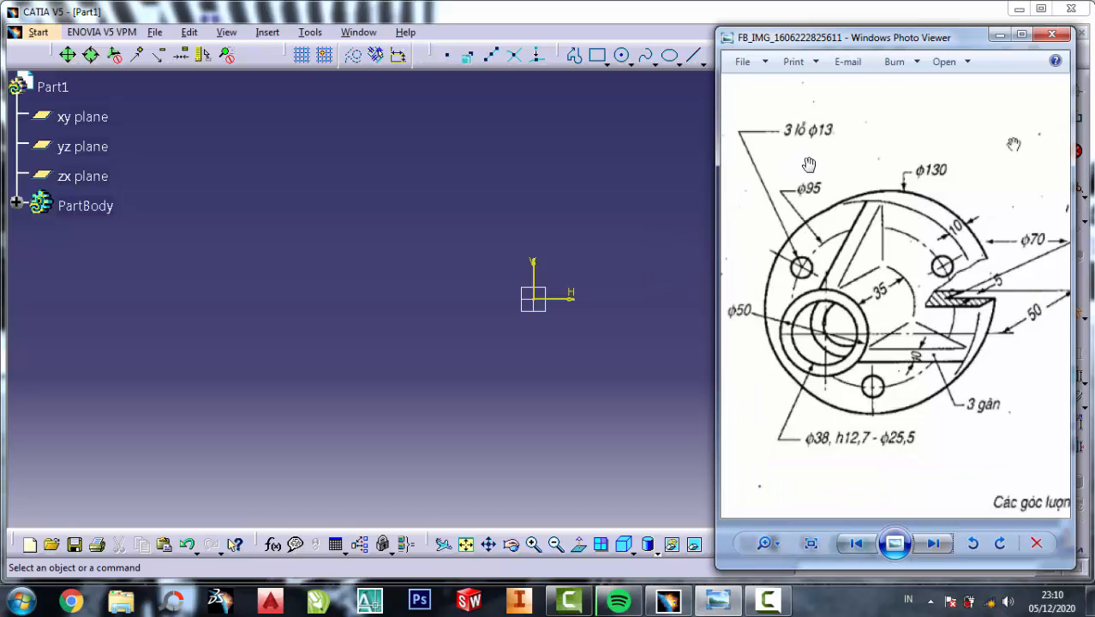
scroll(908, 184, "up", 1)
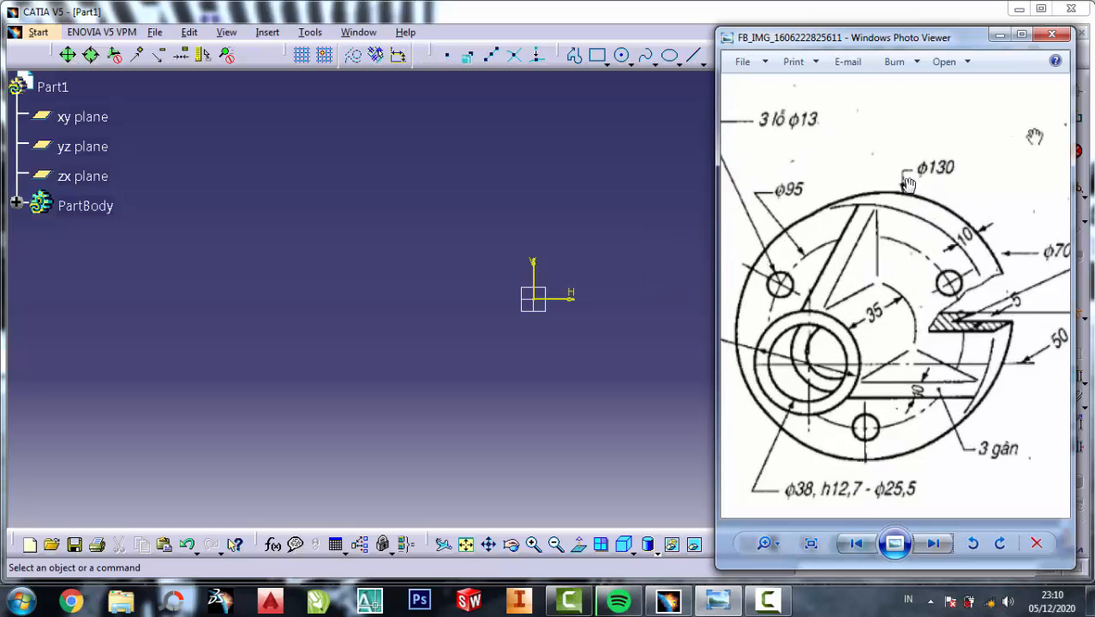
left_click(583, 156)
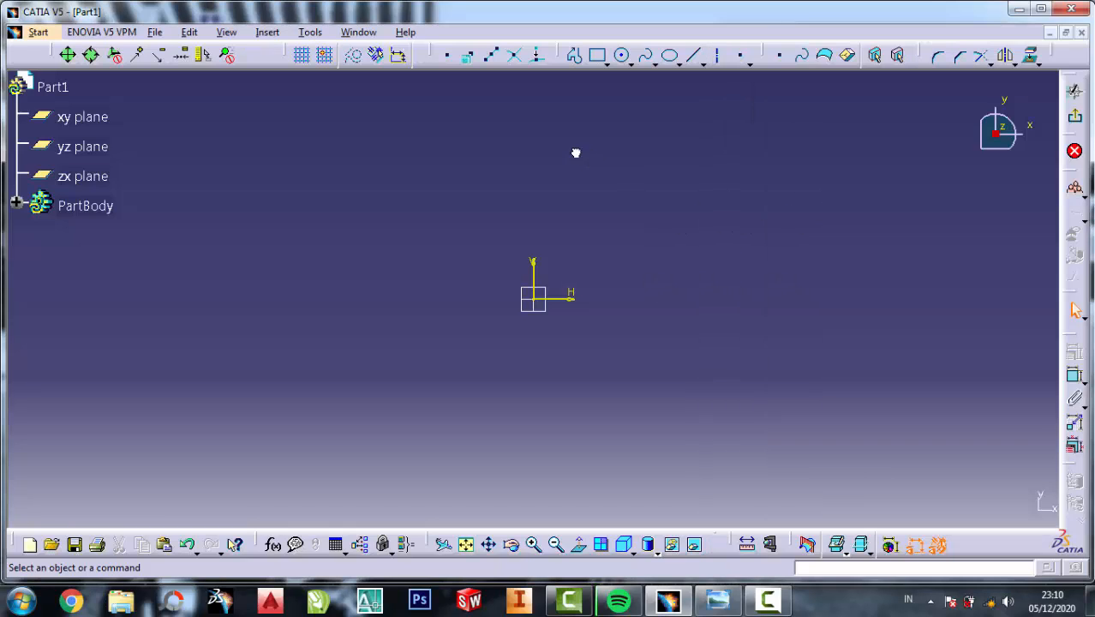
Sketch a circle about 208 mm in diameter centred on the origin.
left_click(621, 57)
left_click(533, 298)
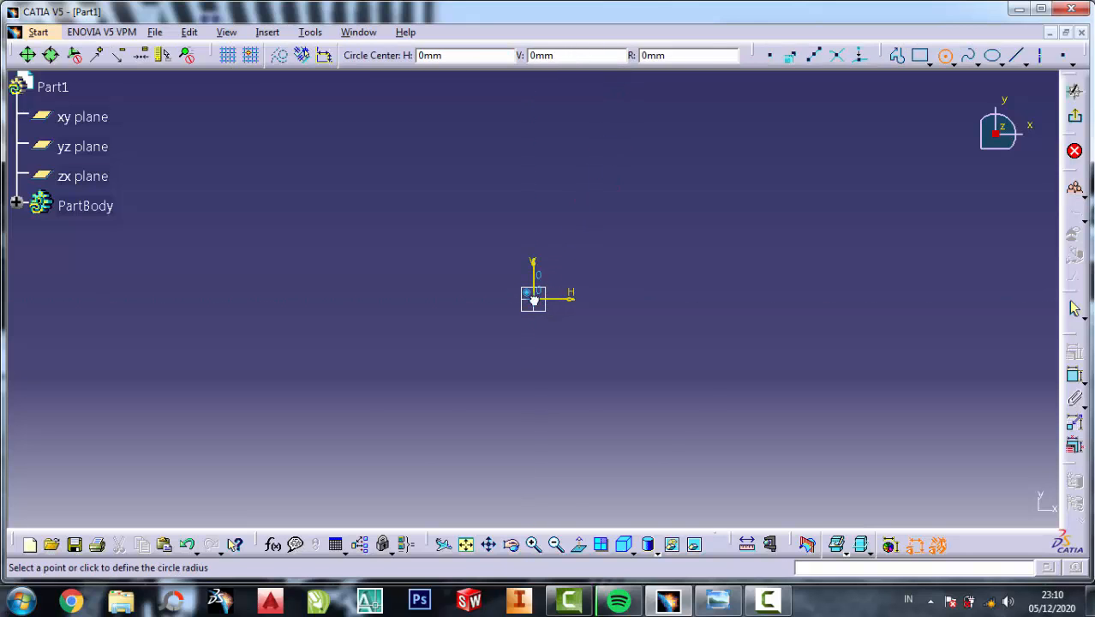
left_click(732, 325)
Dimension the circle's diameter and set it to 130 mm.
left_click(1075, 375)
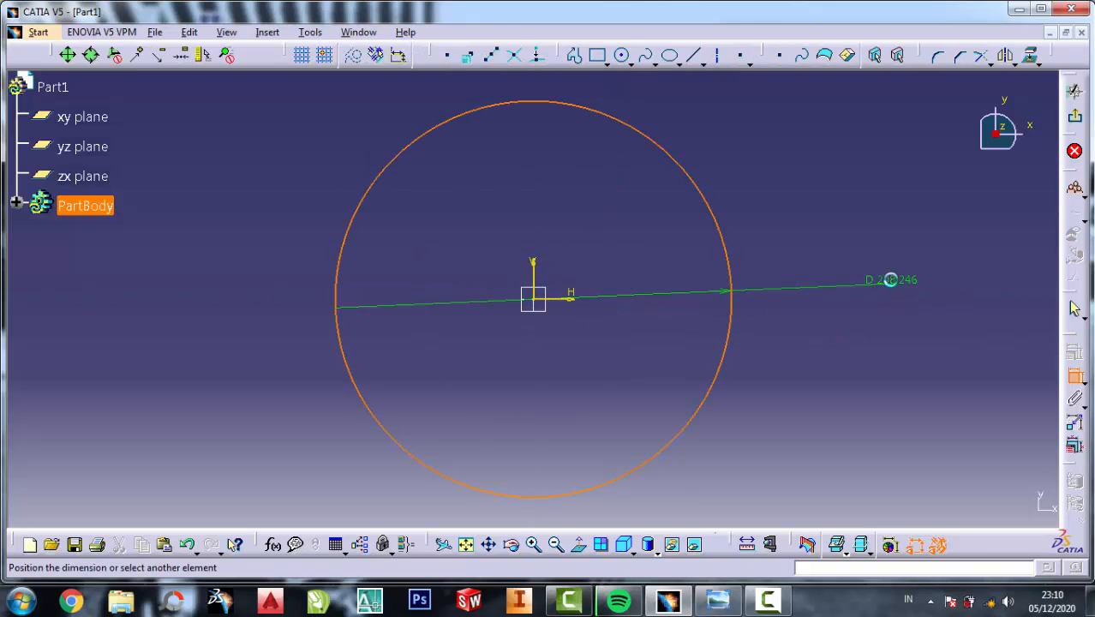
left_click(890, 279)
double_click(898, 276)
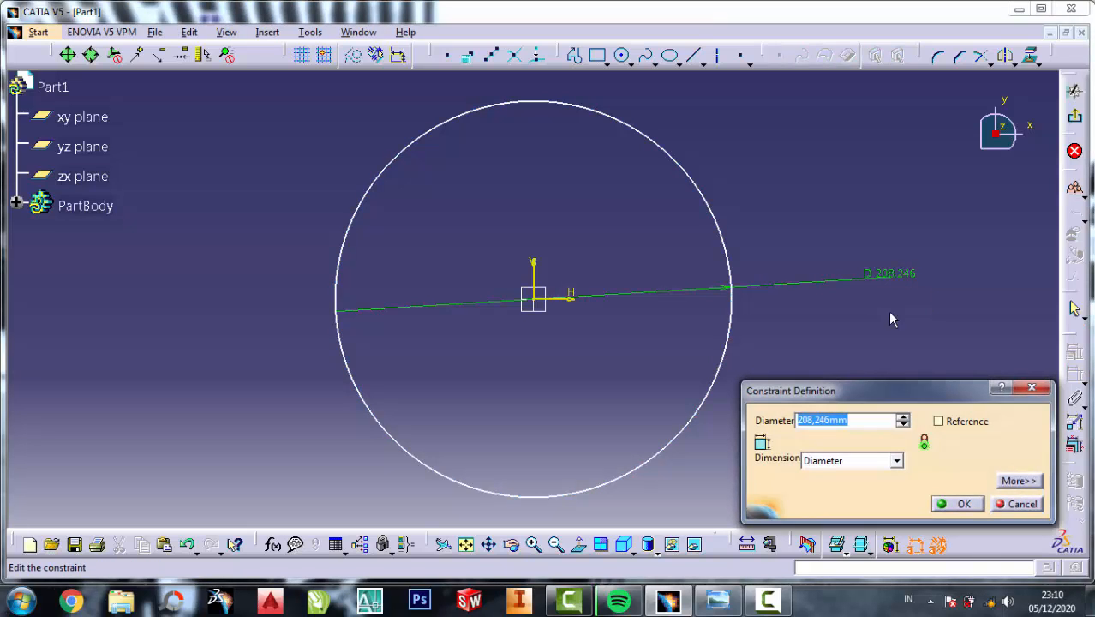
type("130")
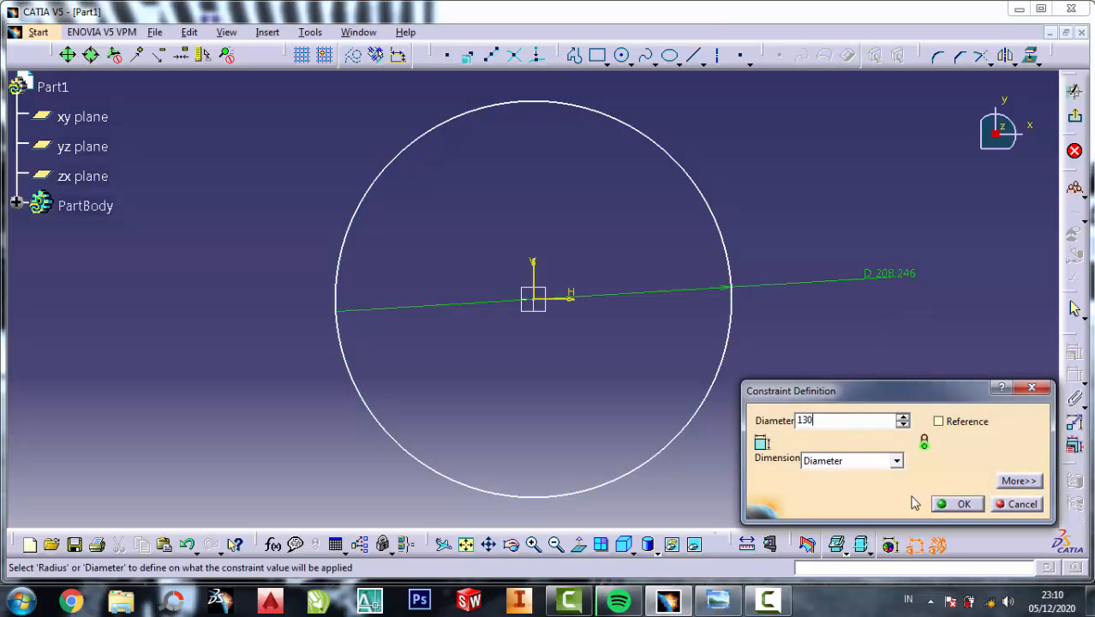
left_click(957, 506)
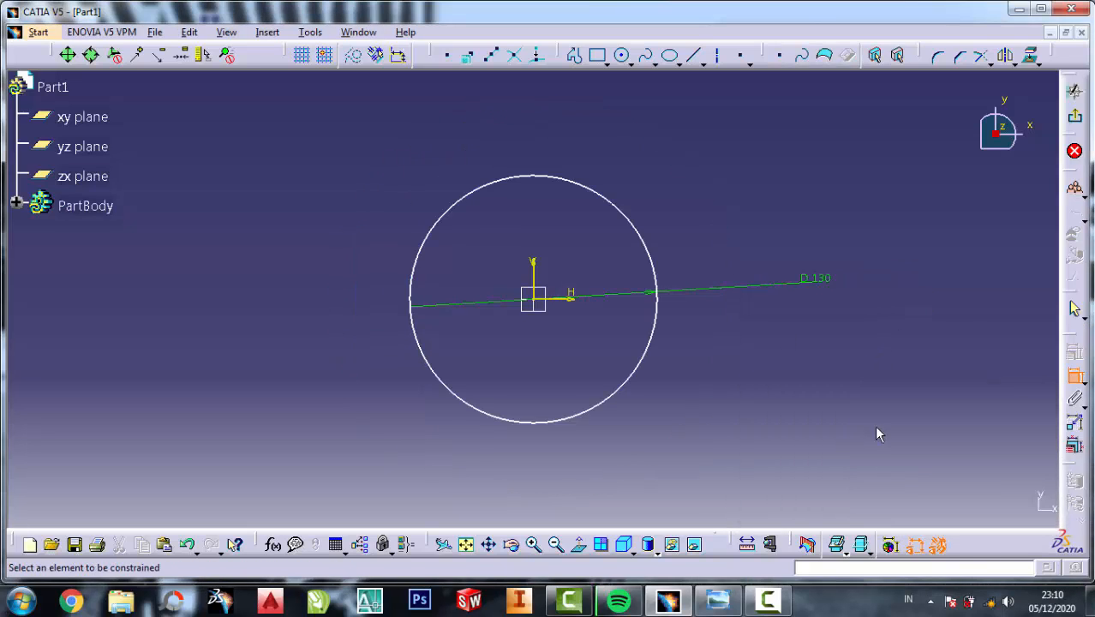
Check the reference drawing, exit the sketch and pad the 130 mm circle to a length of 10 mm.
left_click(718, 600)
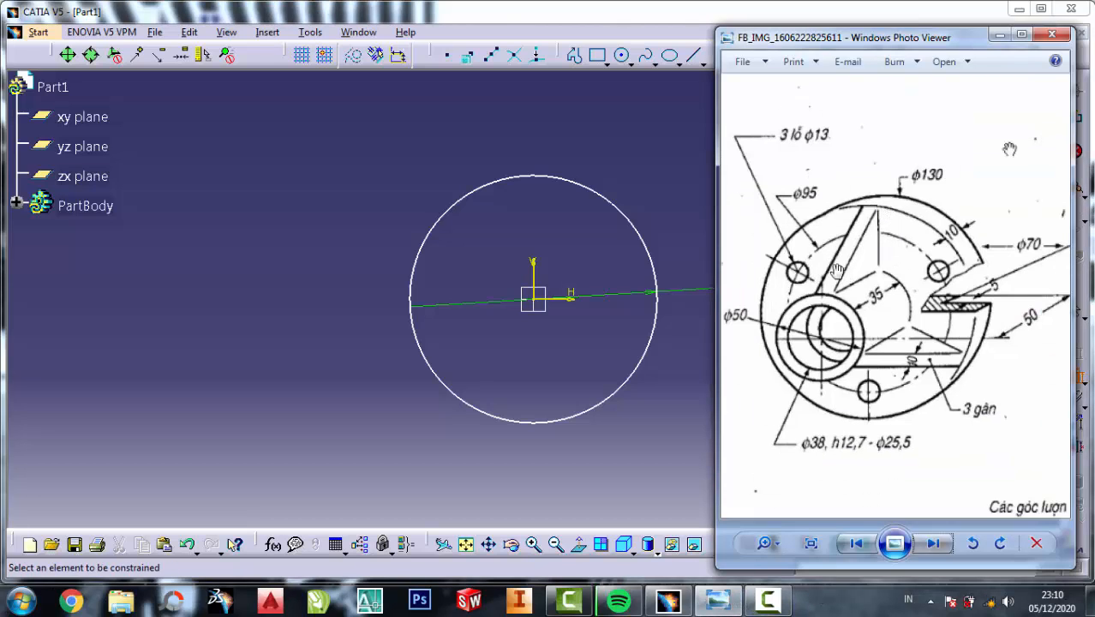
scroll(954, 228, "up", 1)
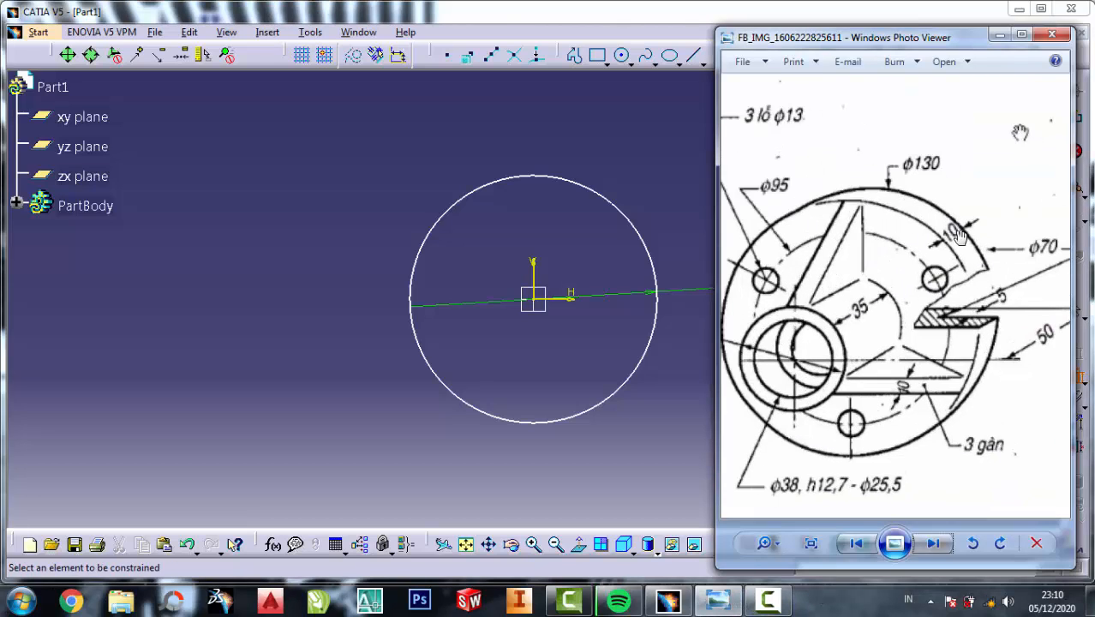
left_click(1000, 35)
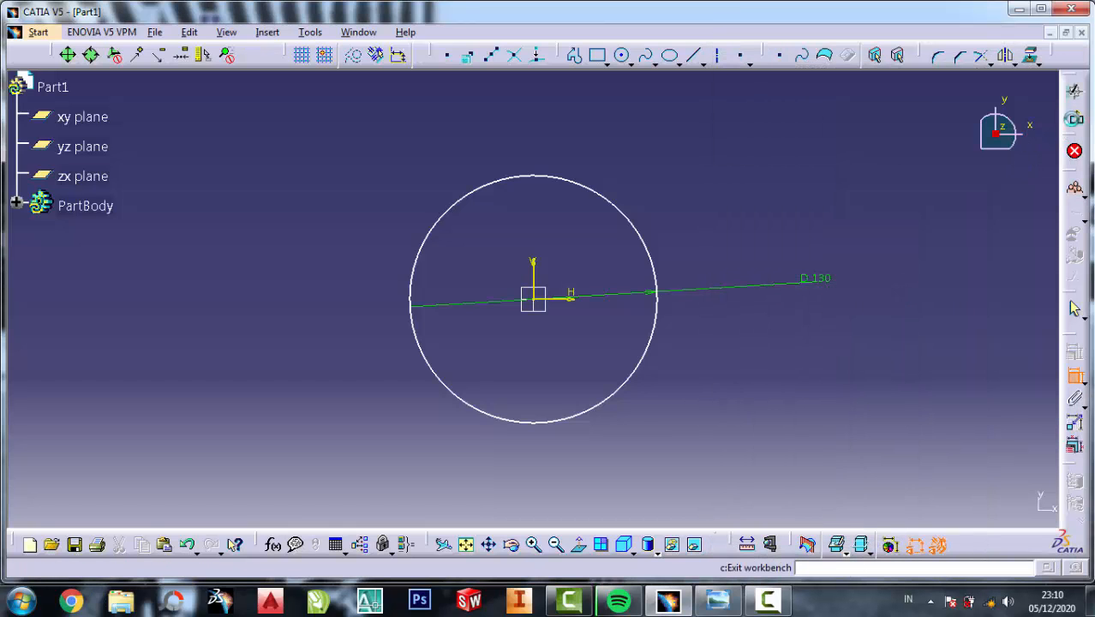
left_click(1074, 151)
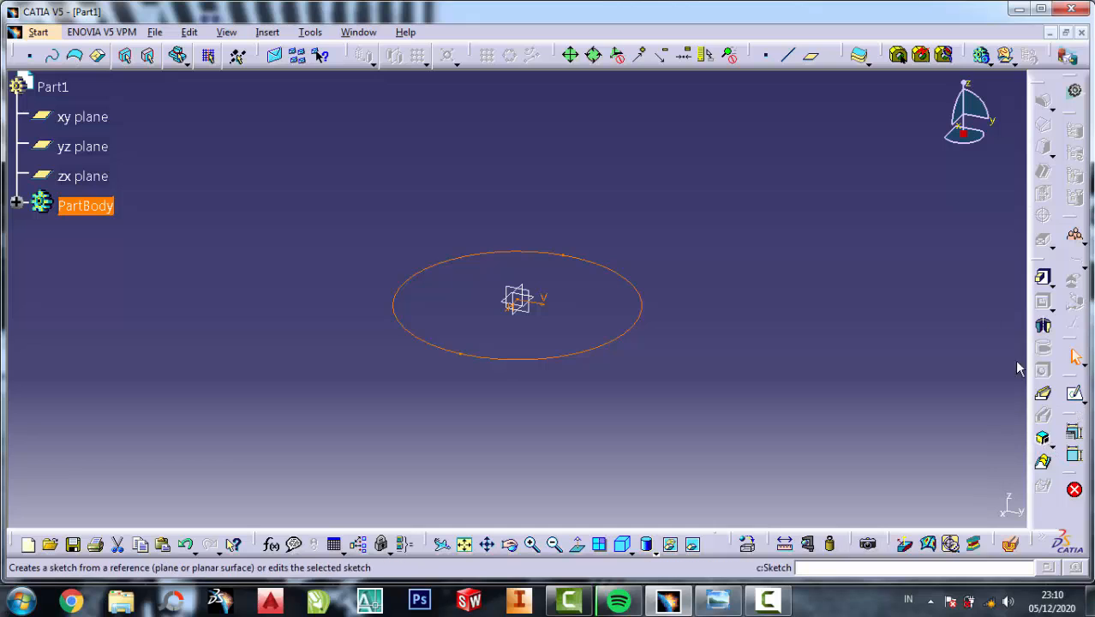
left_click(1043, 277)
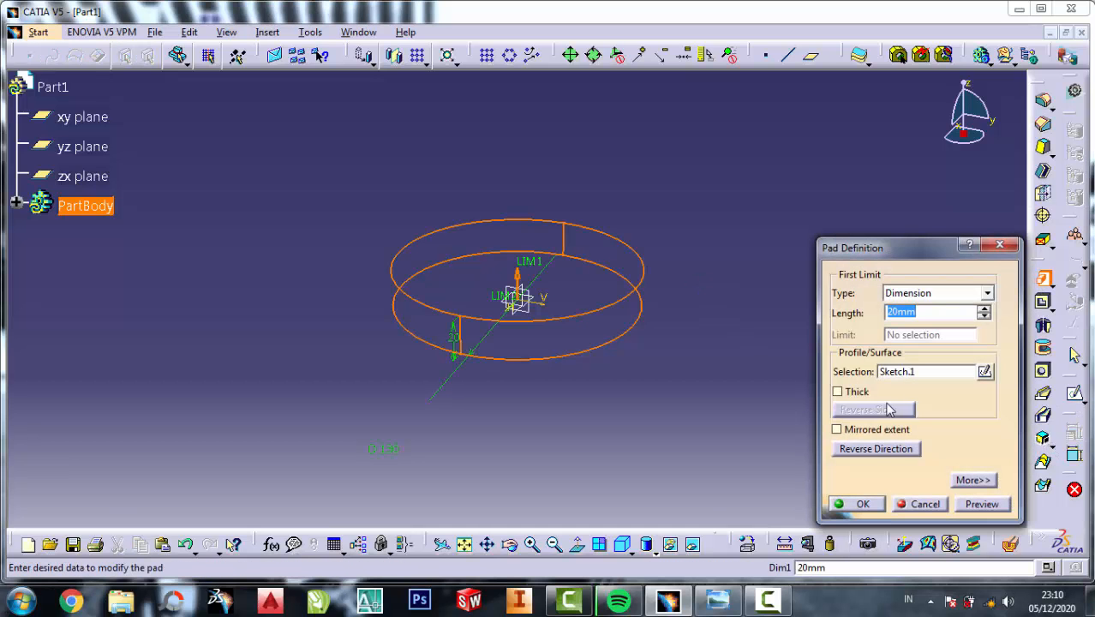
type("10")
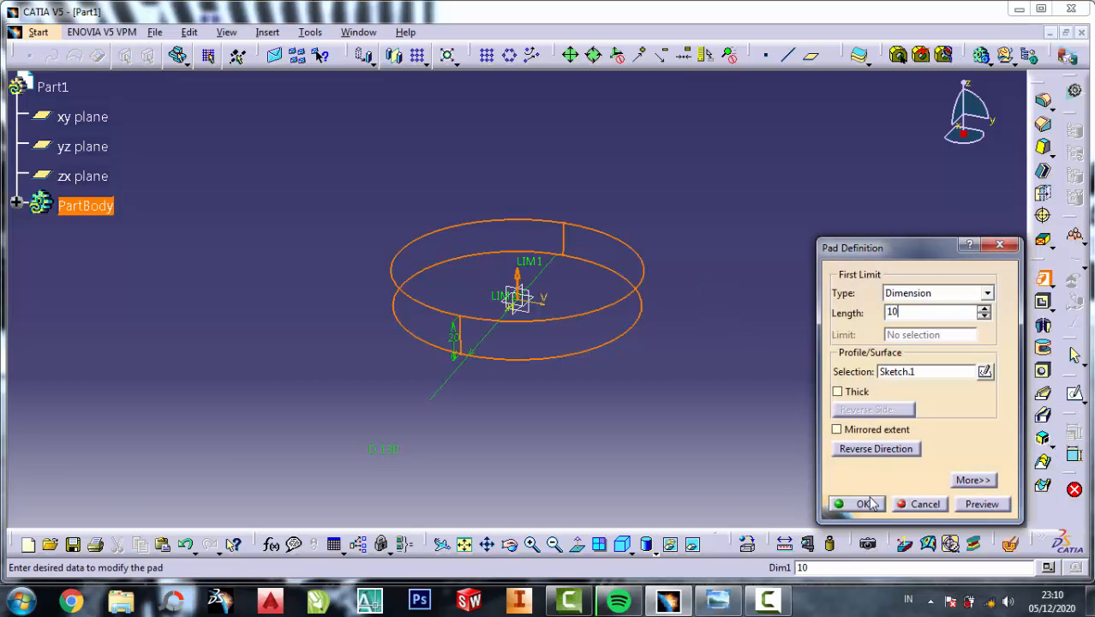
left_click(863, 505)
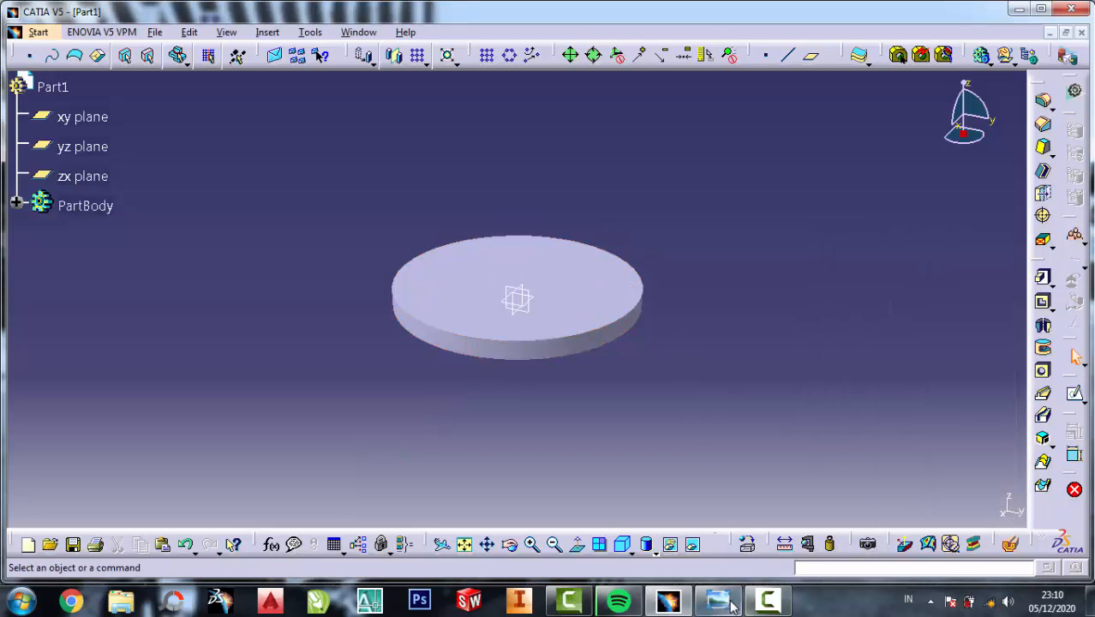
Check the rim and hatched section in the reference drawing, and start a sketch on the disc's underside.
left_click(724, 603)
scroll(971, 299, "up", 3)
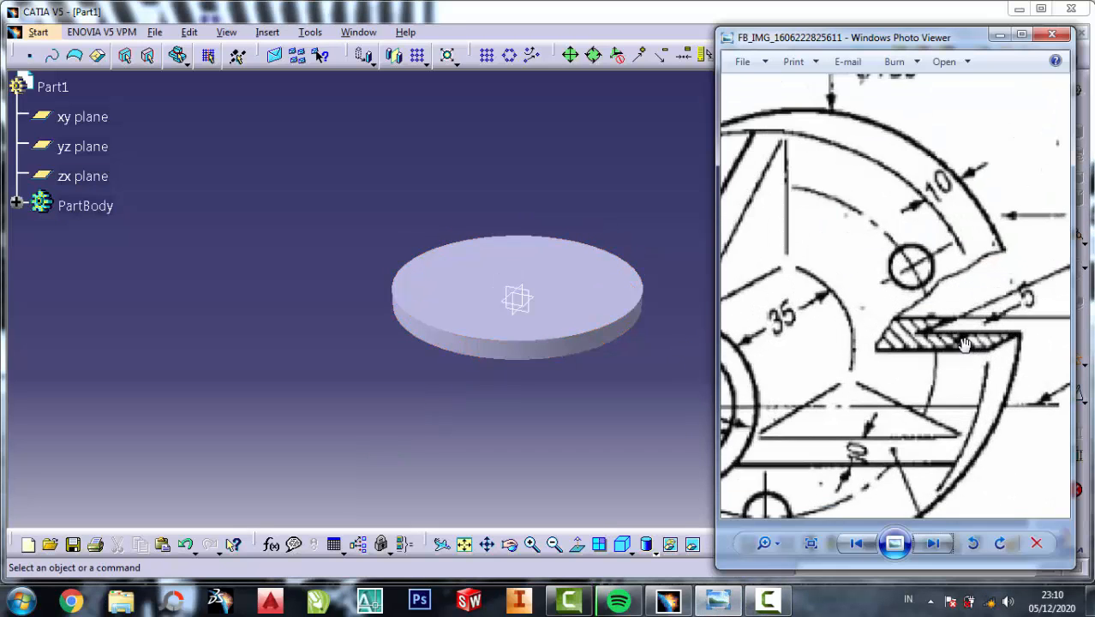
scroll(960, 340, "up", 1)
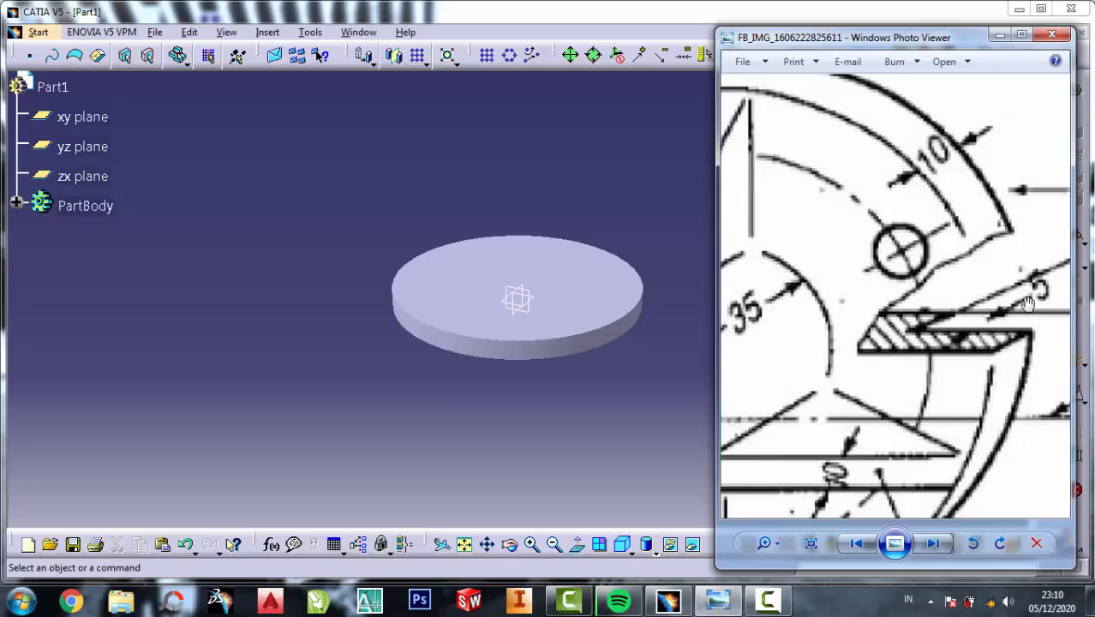
left_click(533, 179)
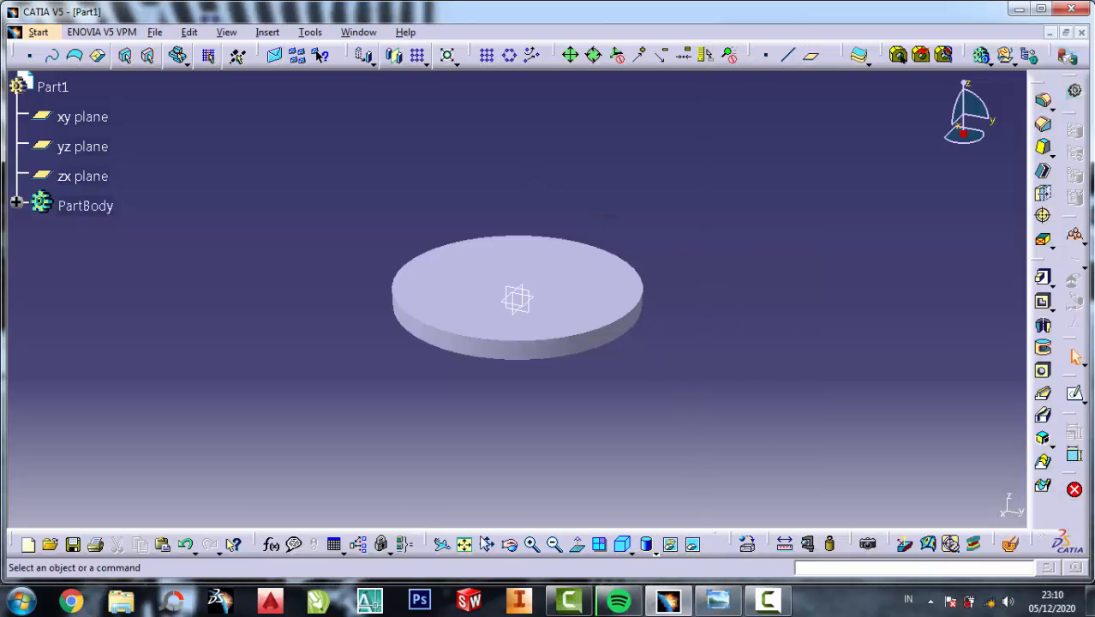
left_click(515, 555)
left_click_drag(526, 454, 594, 299)
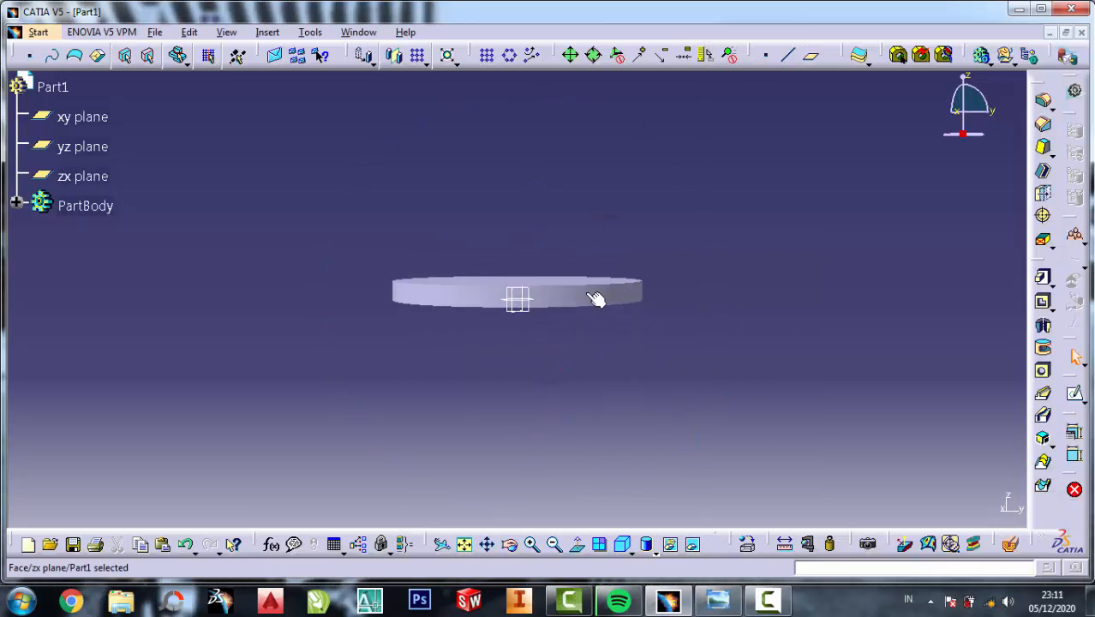
left_click(509, 545)
left_click_drag(521, 361, 528, 283)
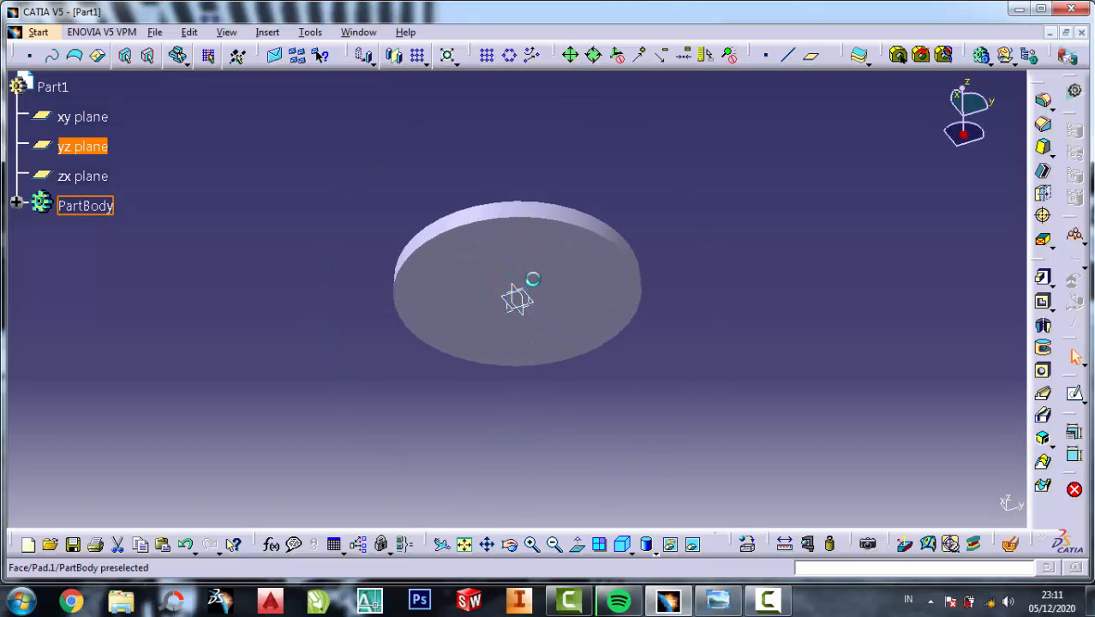
double_click(616, 285)
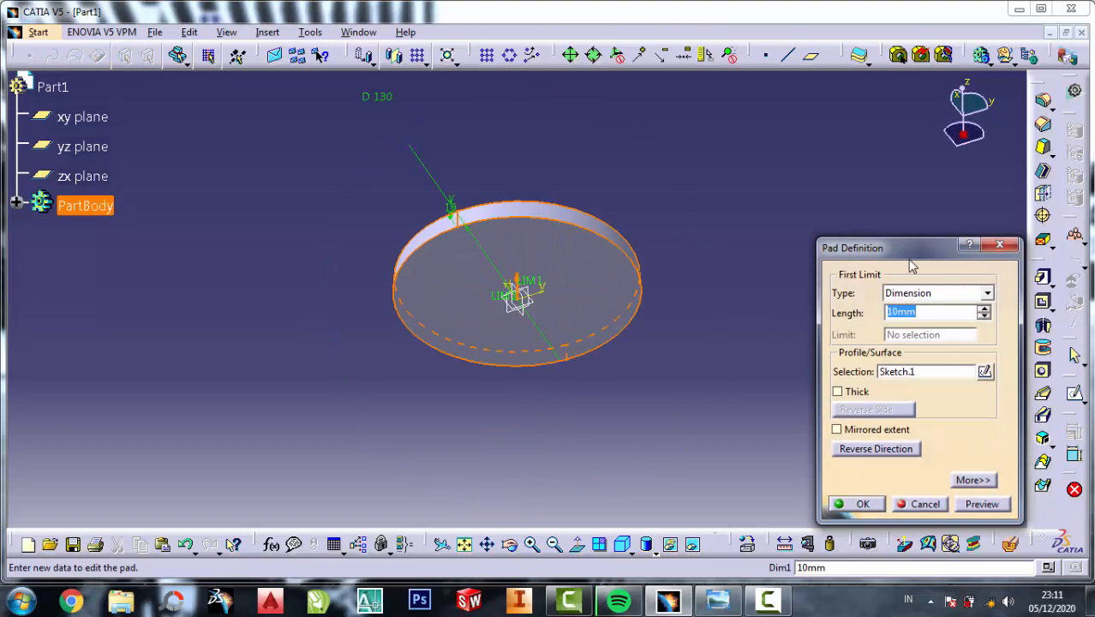
left_click(996, 247)
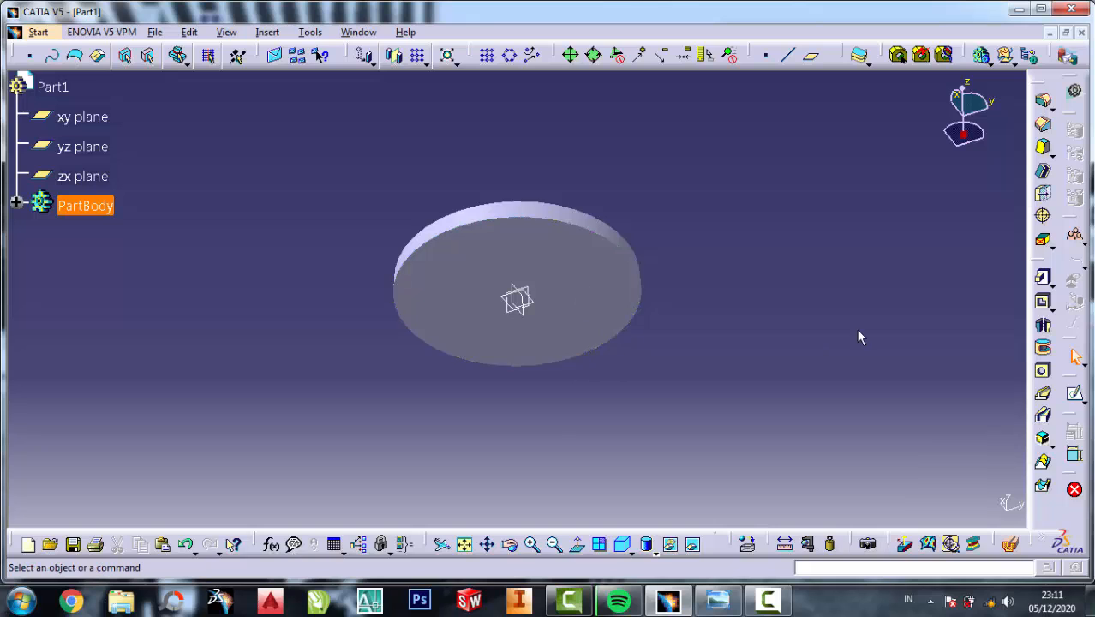
left_click(590, 295)
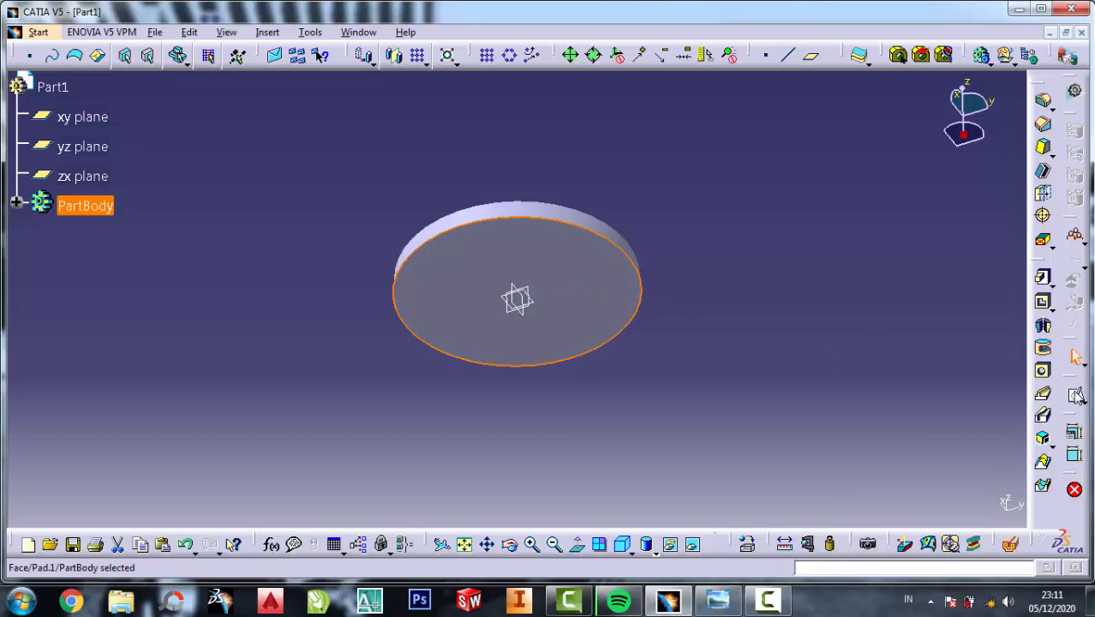
left_click(1074, 393)
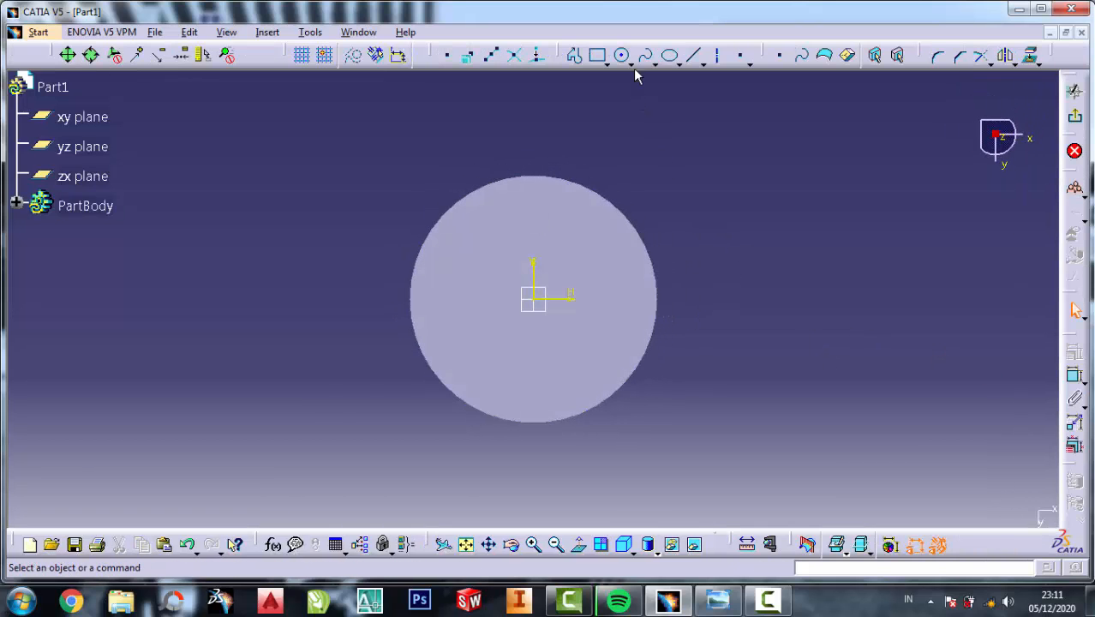
Sketch a circle of about 40 mm radius centred on the origin and open its definition.
left_click(627, 59)
left_click(622, 56)
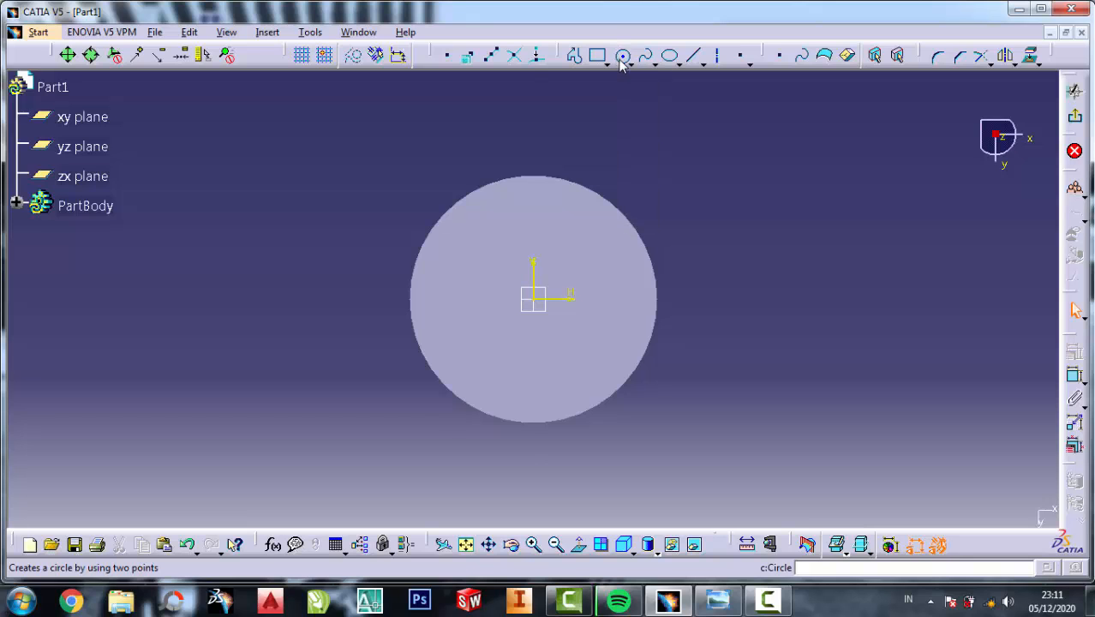
left_click(623, 58)
left_click(534, 300)
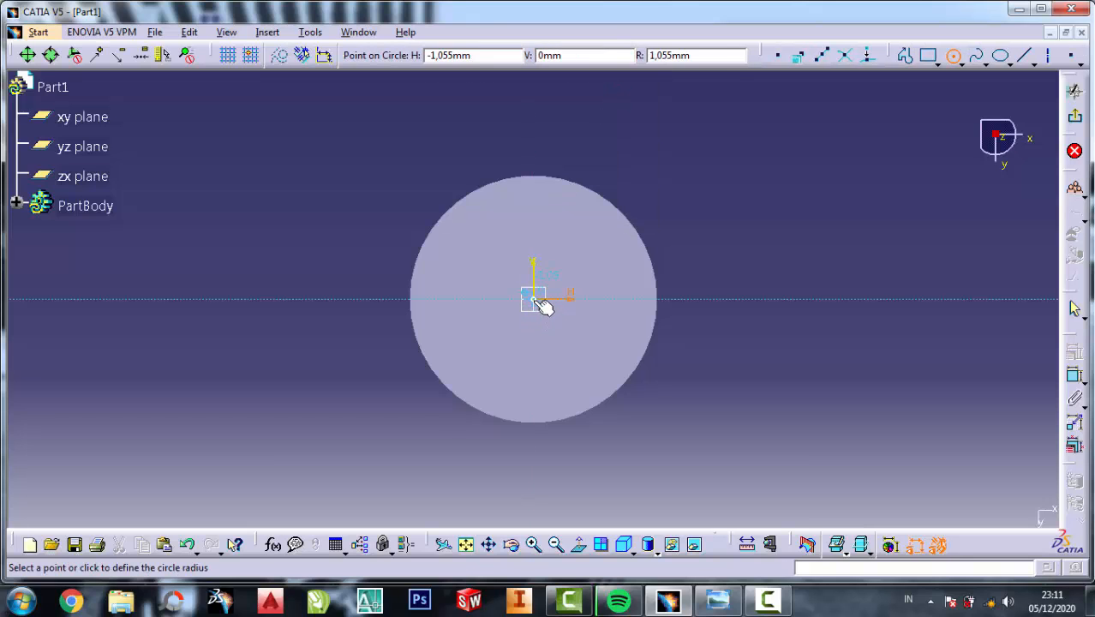
double_click(608, 311)
Check the circle diameters in the round view of the reference drawing.
left_click(729, 600)
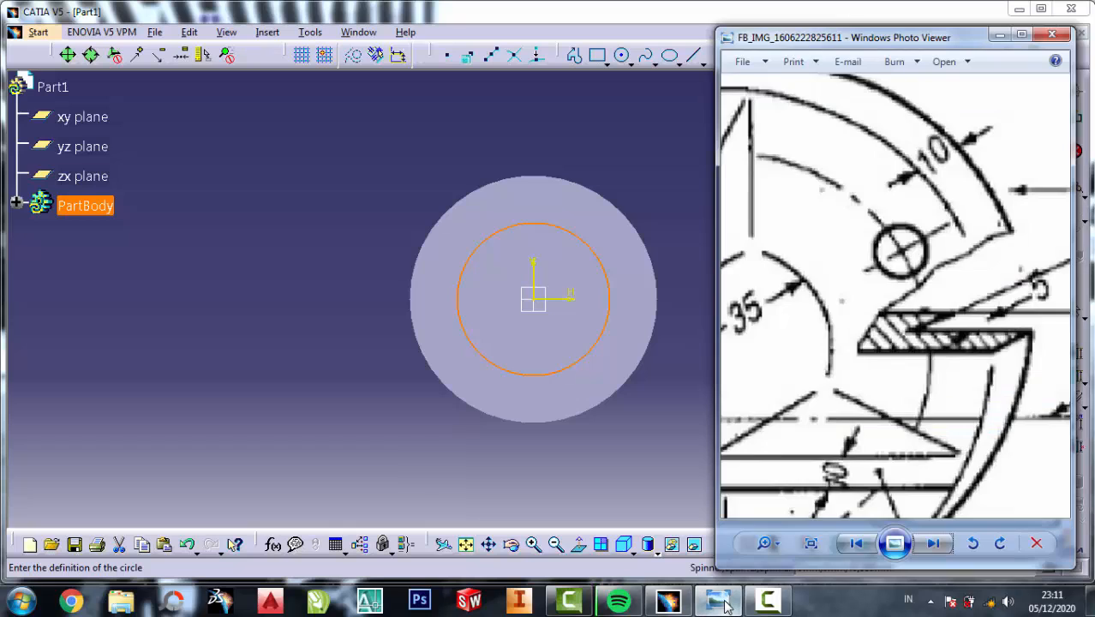
scroll(926, 246, "down", 2)
scroll(925, 246, "down", 1)
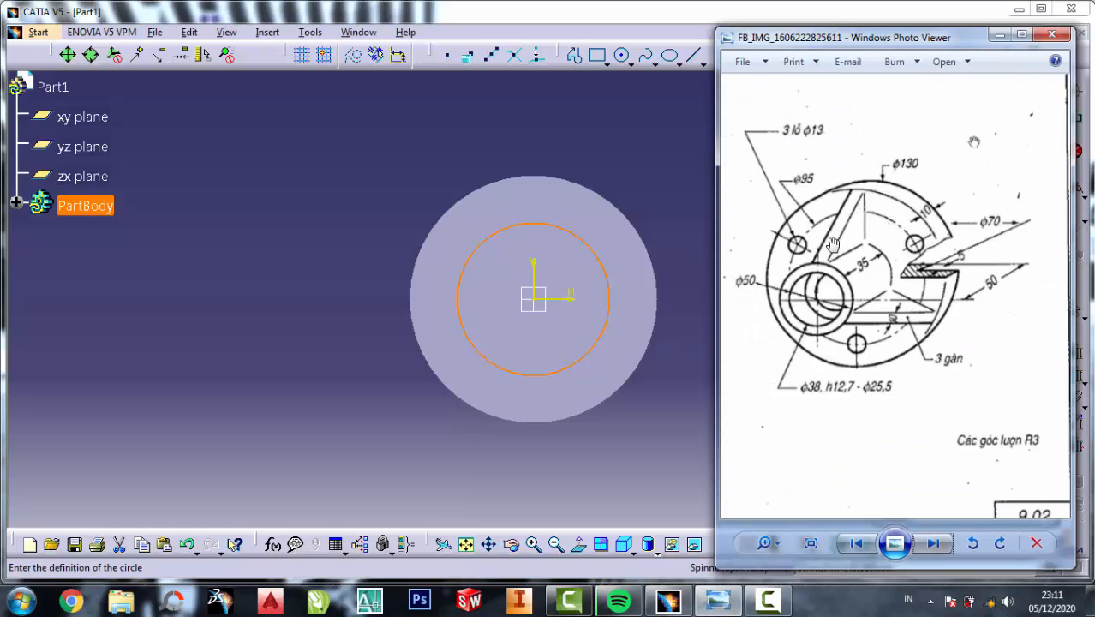
scroll(817, 225, "up", 1)
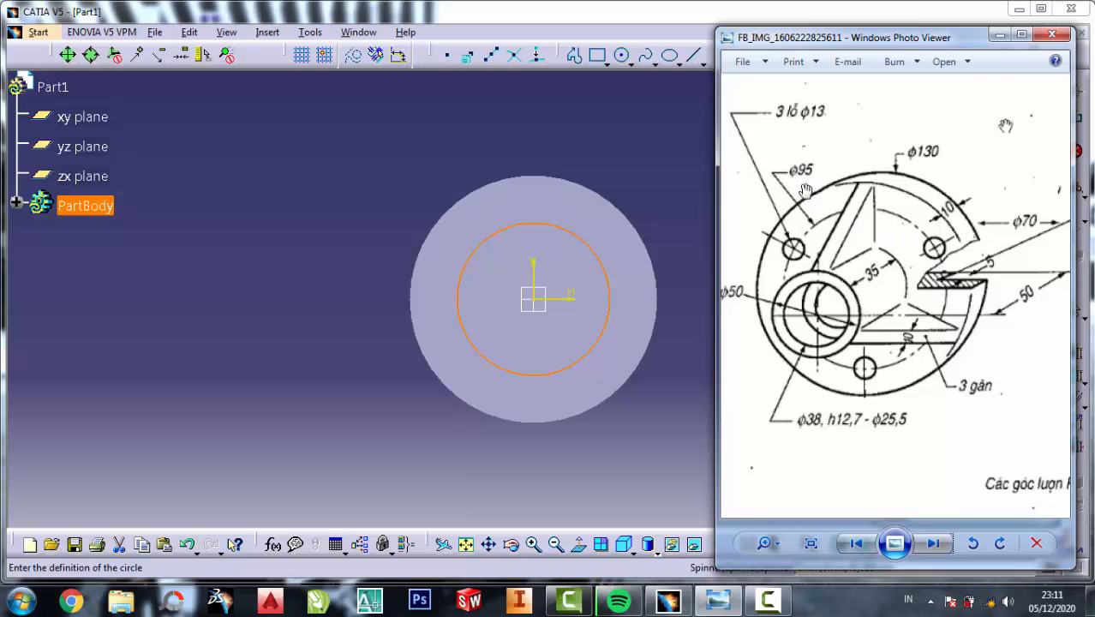
left_click(999, 35)
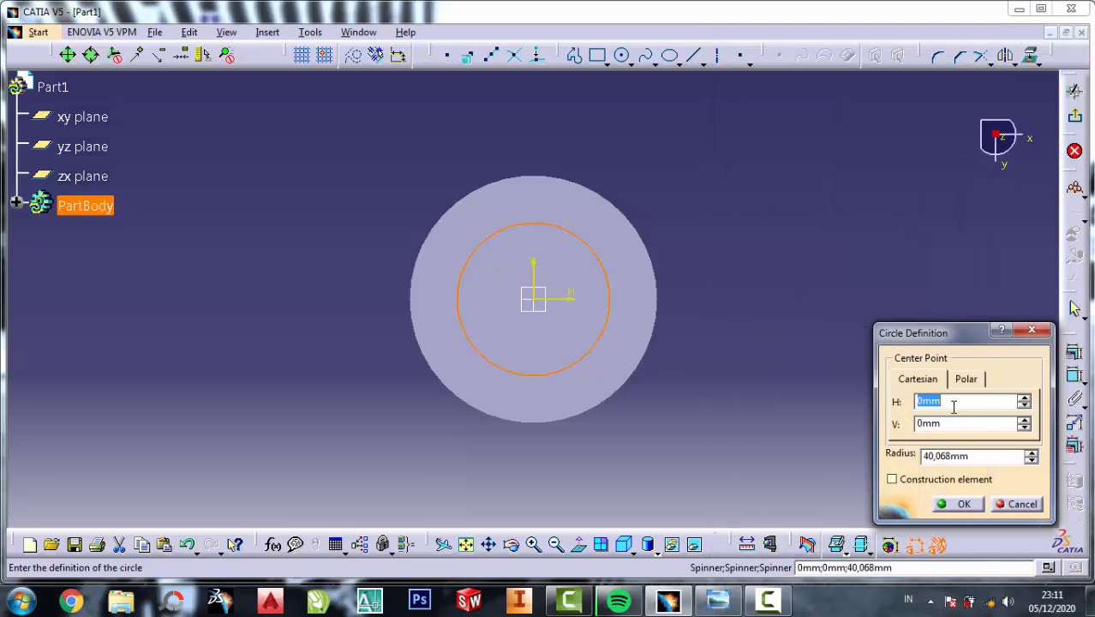
type("95")
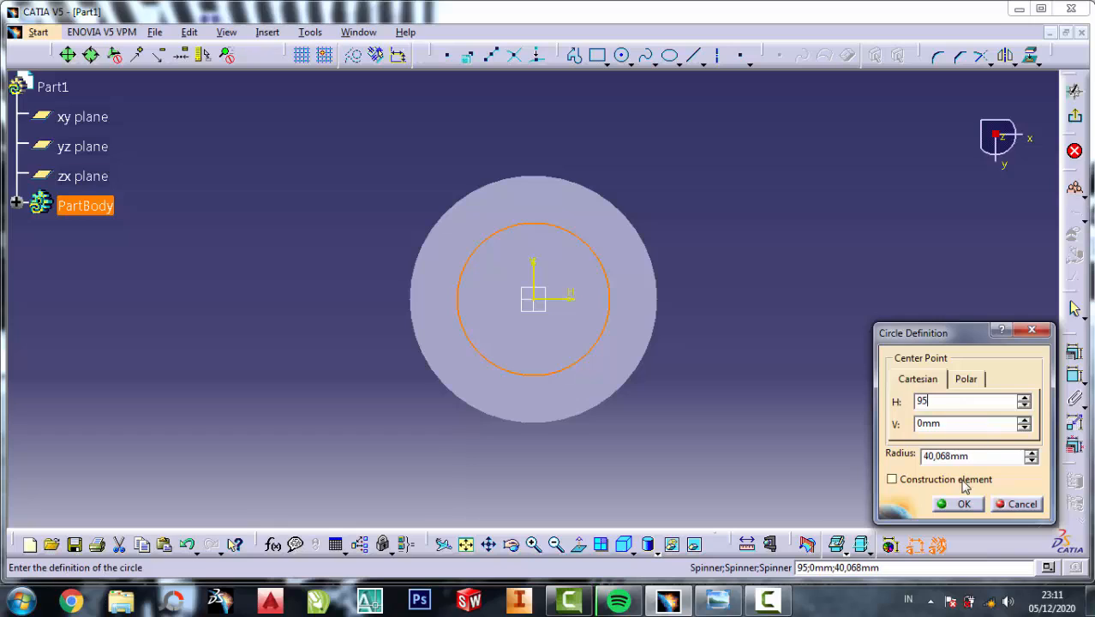
left_click(966, 504)
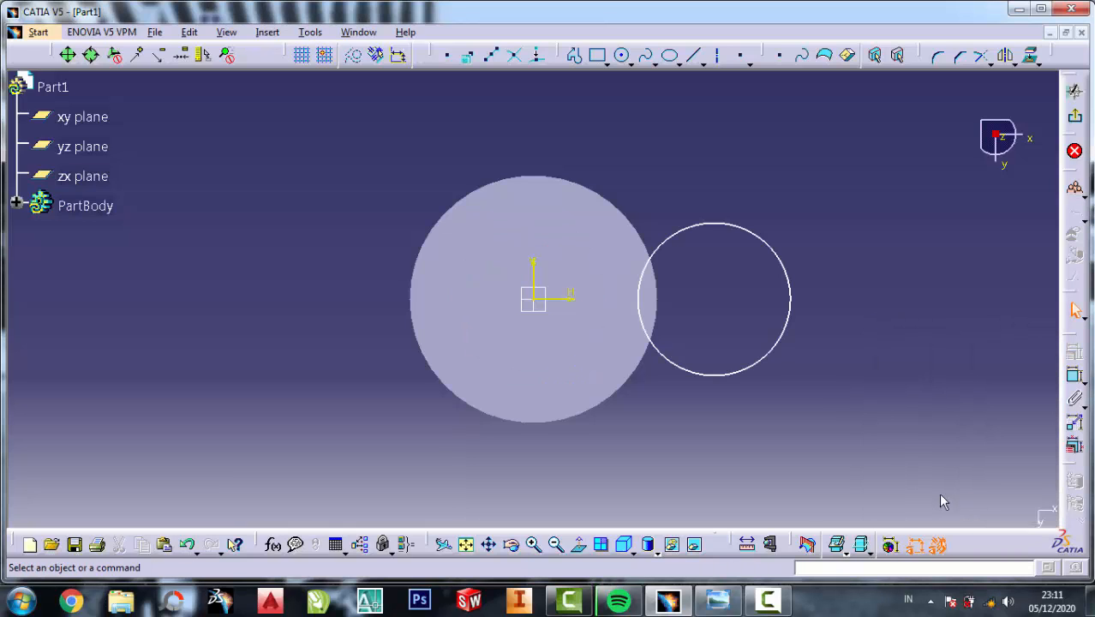
key("ctrl+z")
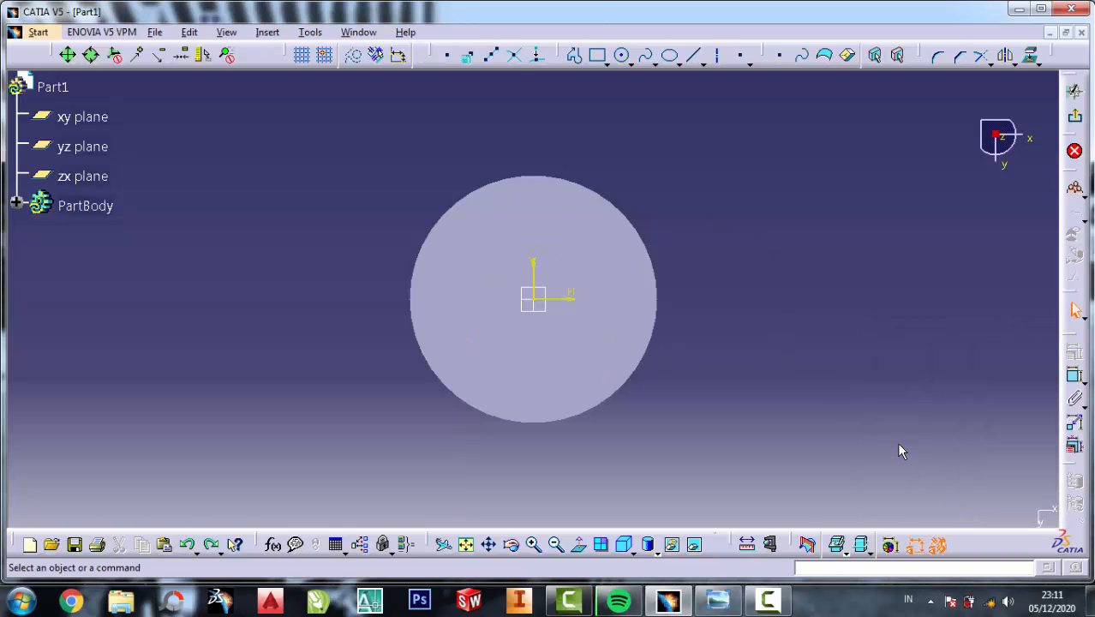
Sketch a circle of about 45.5 mm radius centred on the origin.
left_click(597, 54)
left_click(622, 55)
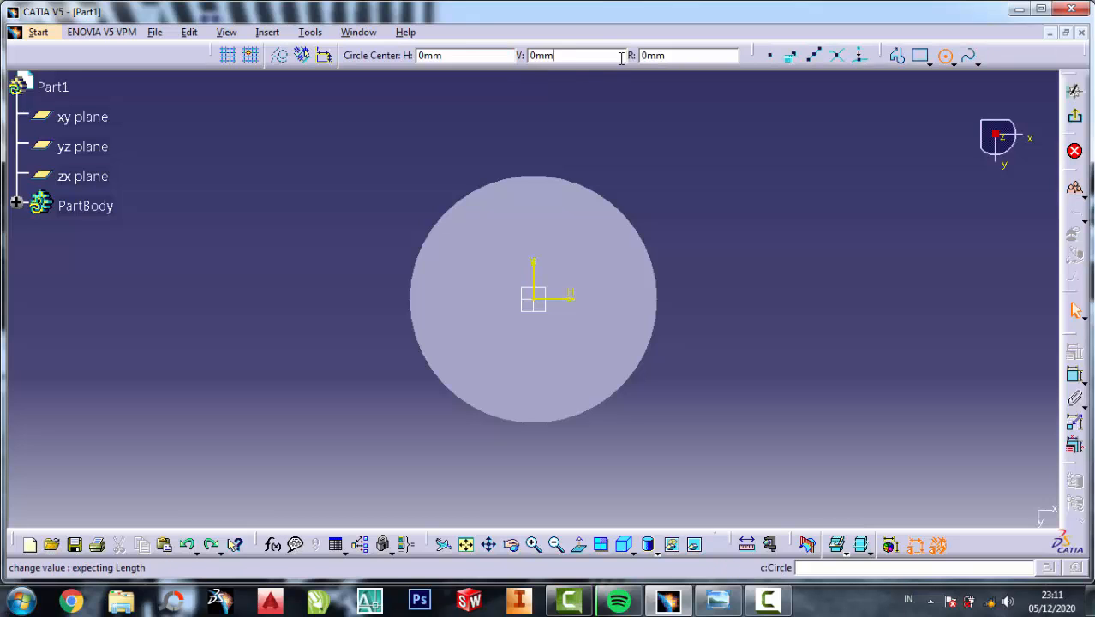
left_click(535, 299)
double_click(623, 334)
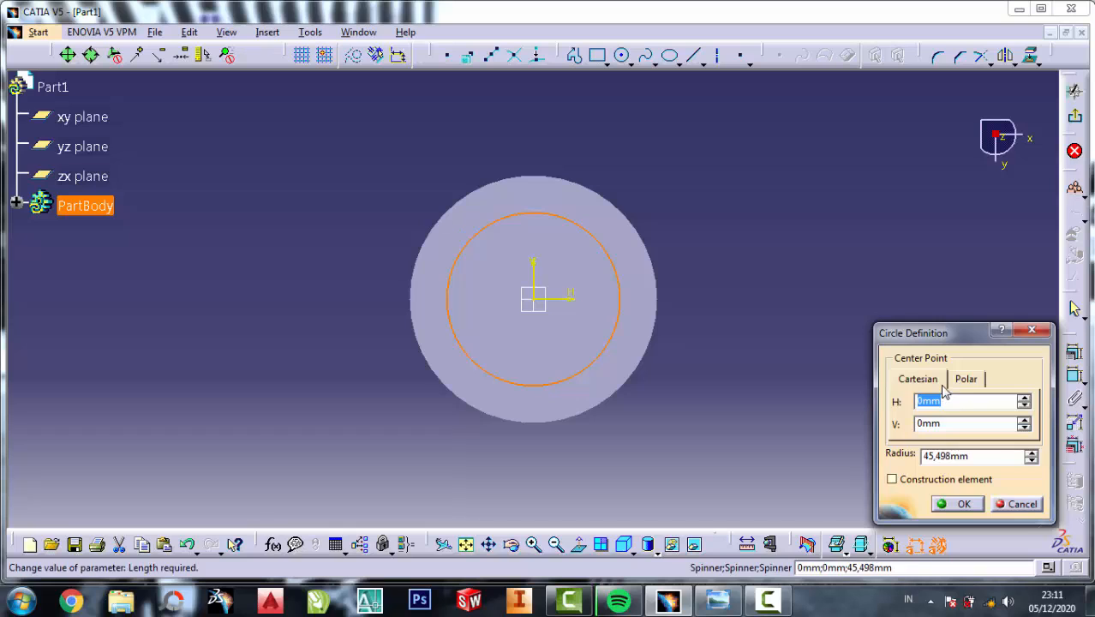
left_click(1033, 331)
Dimension the new circle's diameter and set it to 95 mm.
left_click(1074, 374)
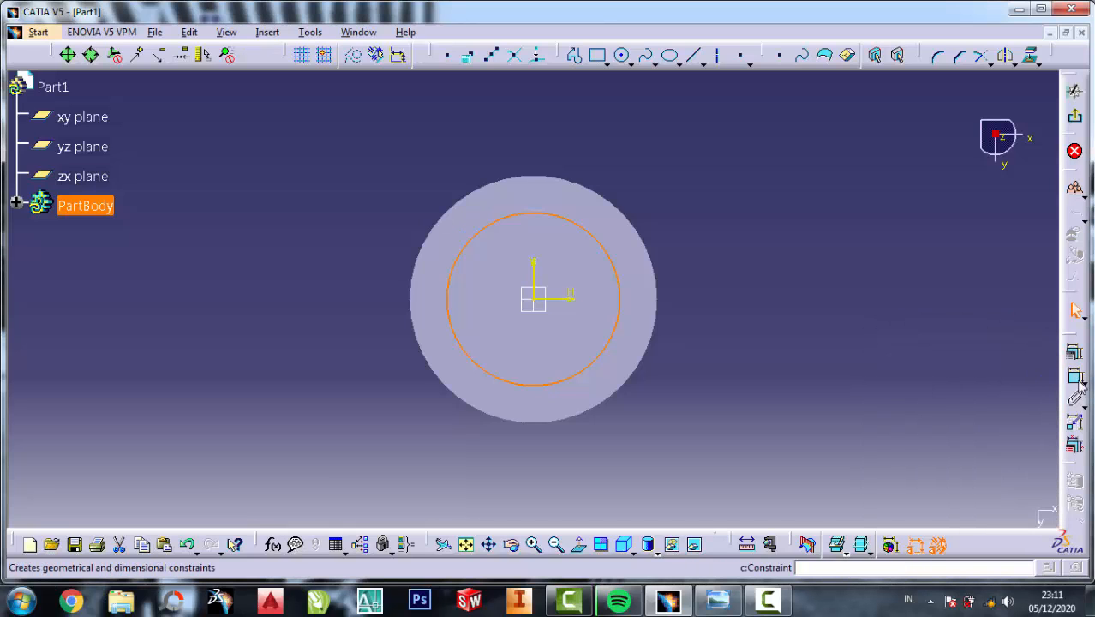
left_click(619, 305)
left_click(805, 316)
double_click(793, 294)
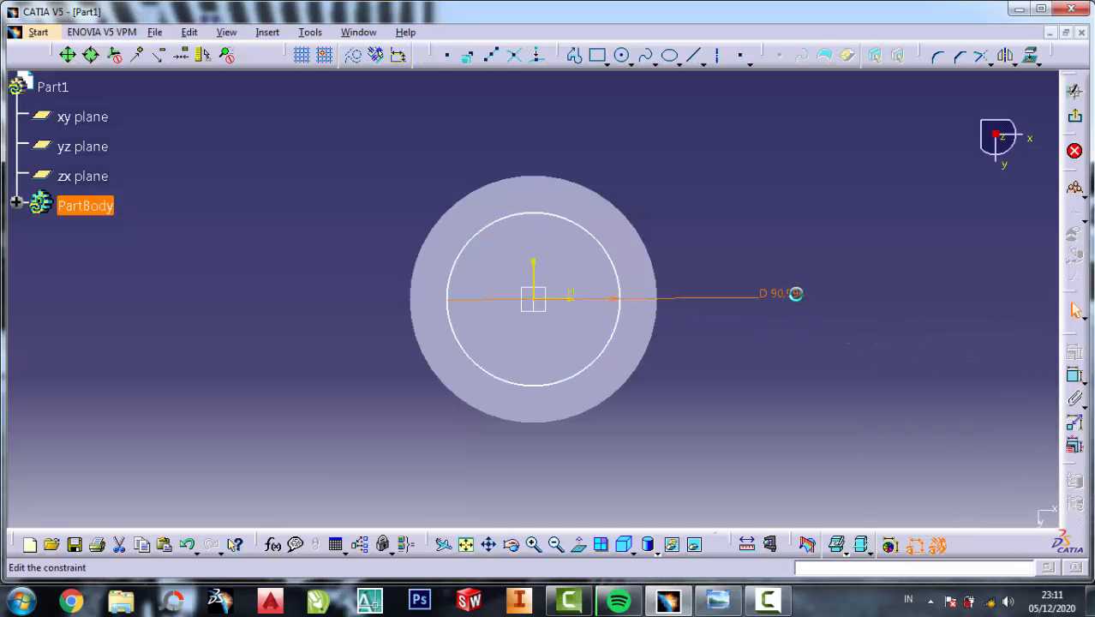
left_click_drag(861, 422, 784, 418)
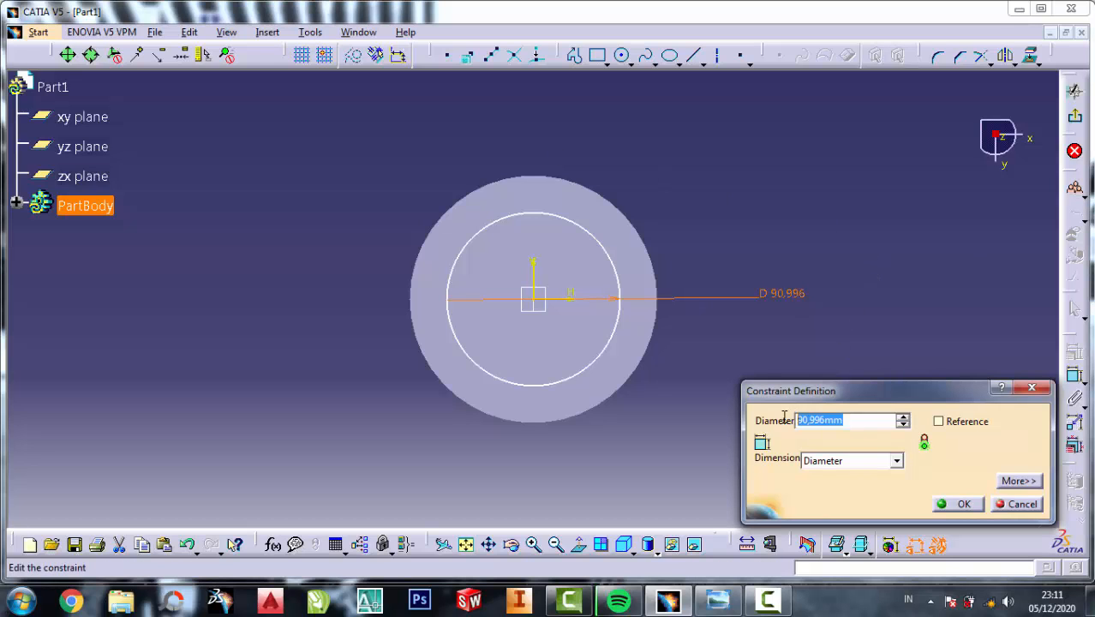
type("95")
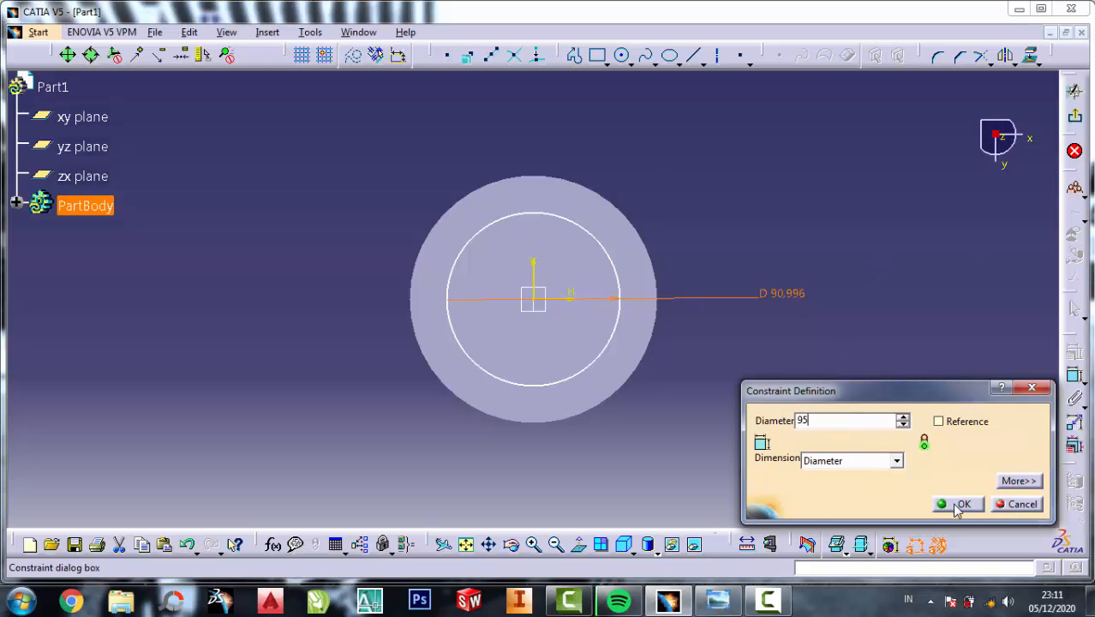
left_click(958, 503)
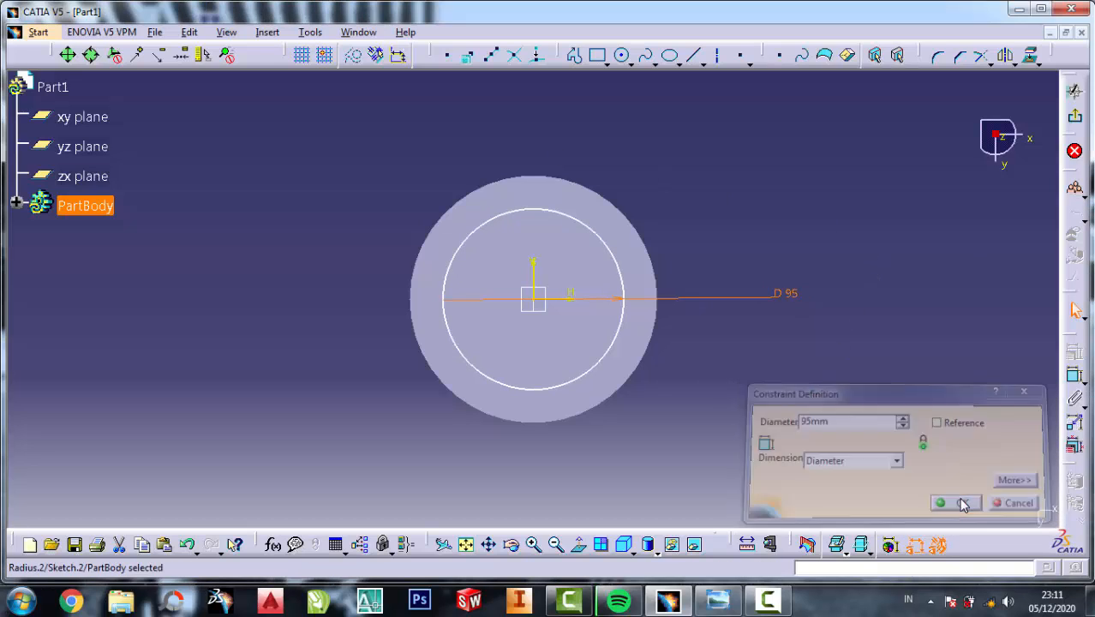
Check the reference drawing, exit the sketch and pad the 95 mm circle to a length of 5 mm.
left_click(719, 603)
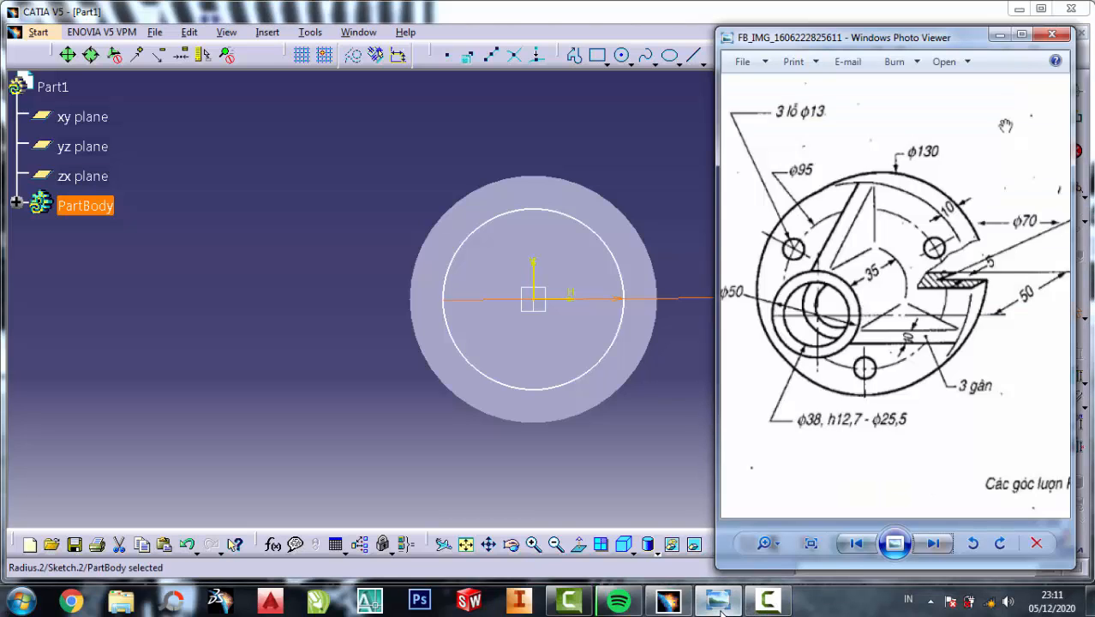
left_click(997, 36)
left_click(1074, 118)
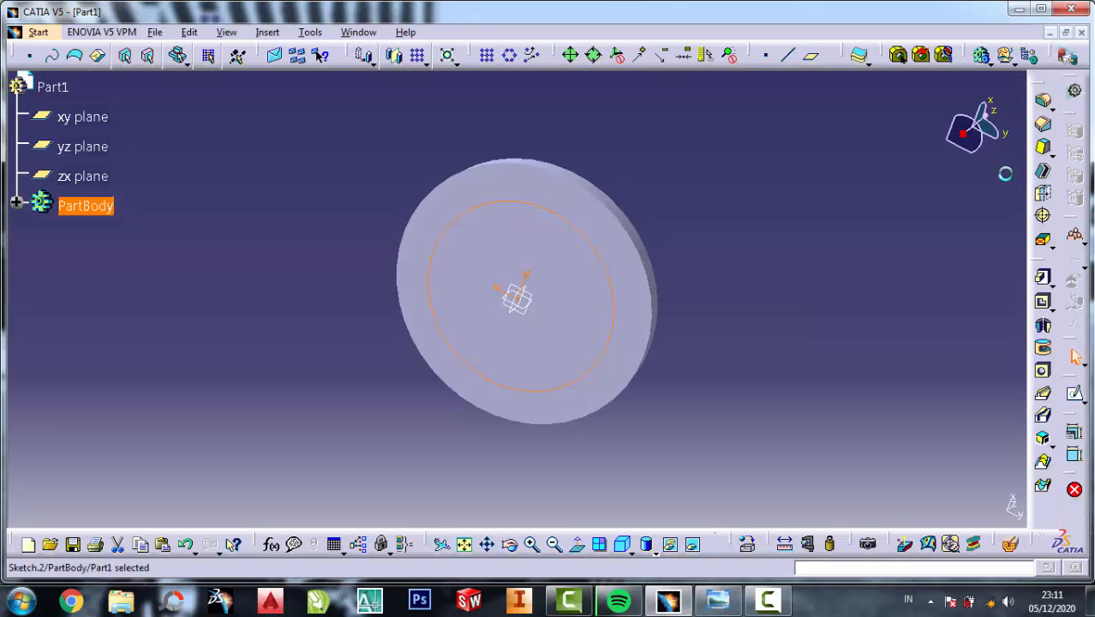
left_click(1043, 277)
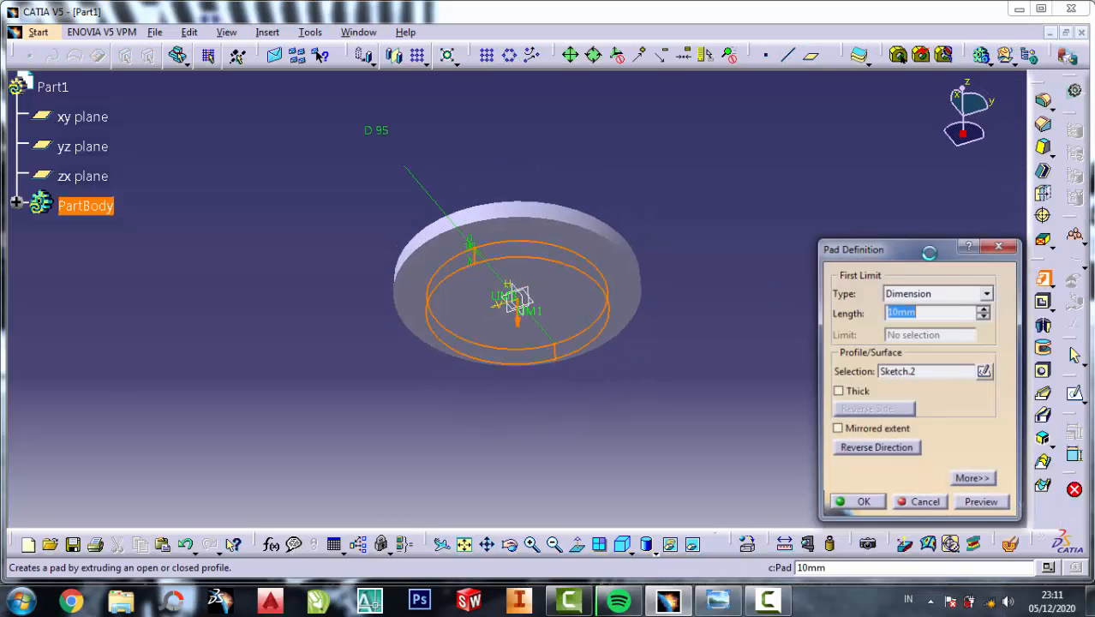
type("5")
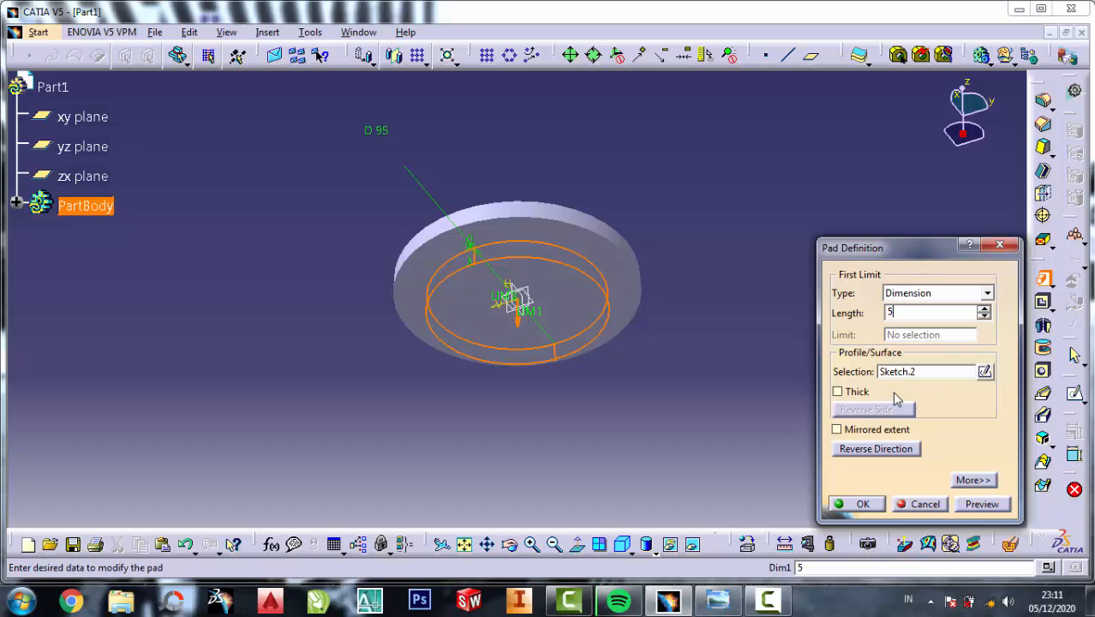
left_click(864, 505)
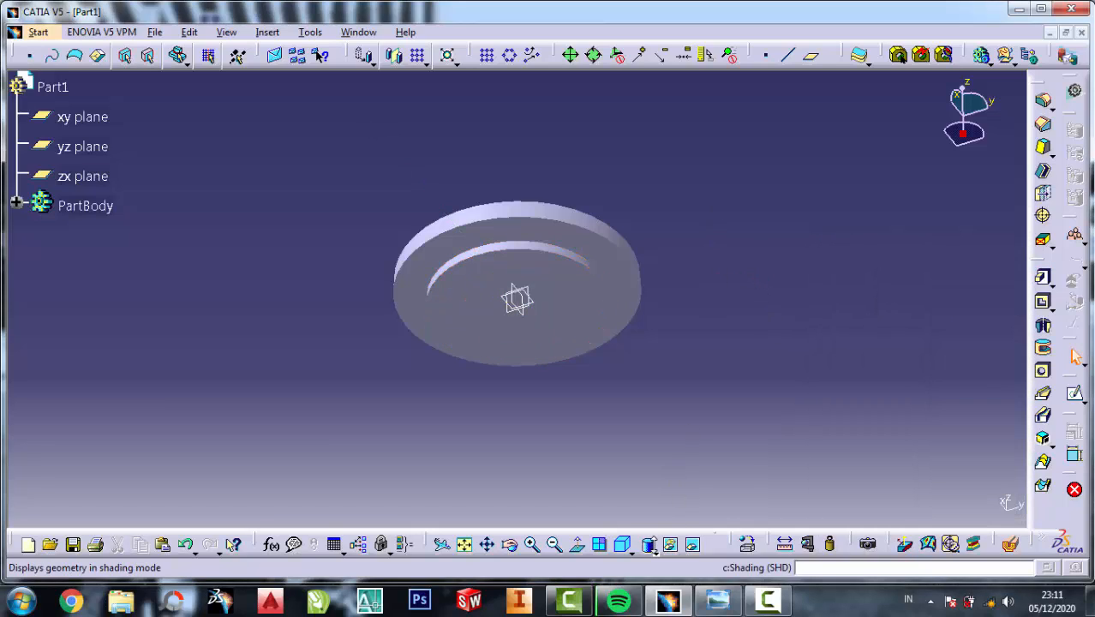
Turn the part to an isometric view and start a sketch on the disc's flat upper face.
left_click(655, 553)
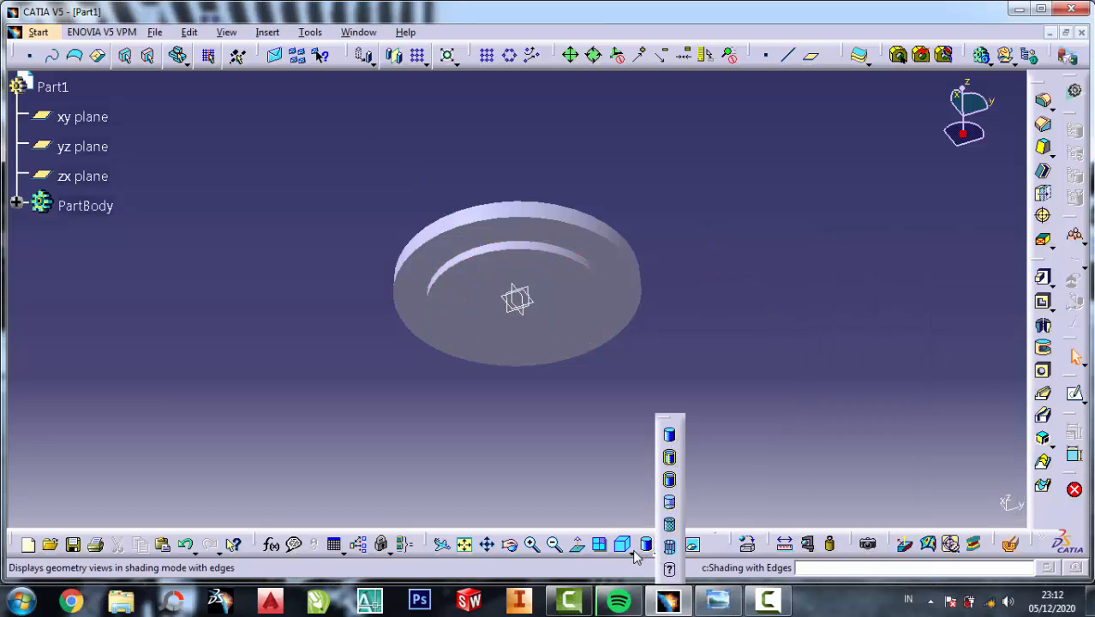
left_click(629, 553)
left_click(646, 417)
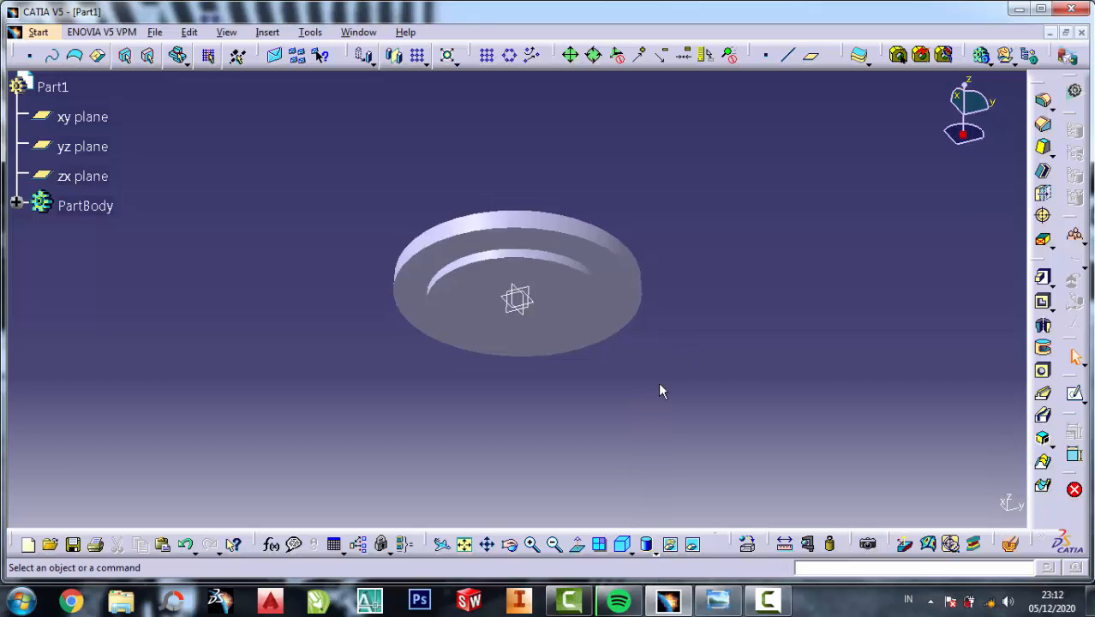
left_click(587, 301)
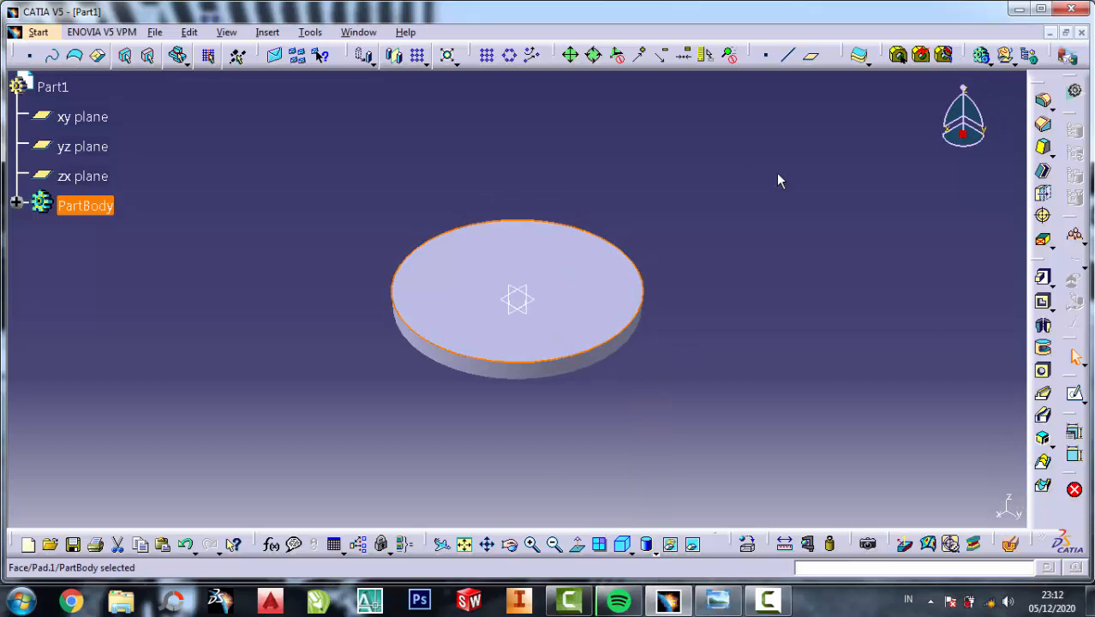
left_click(1075, 397)
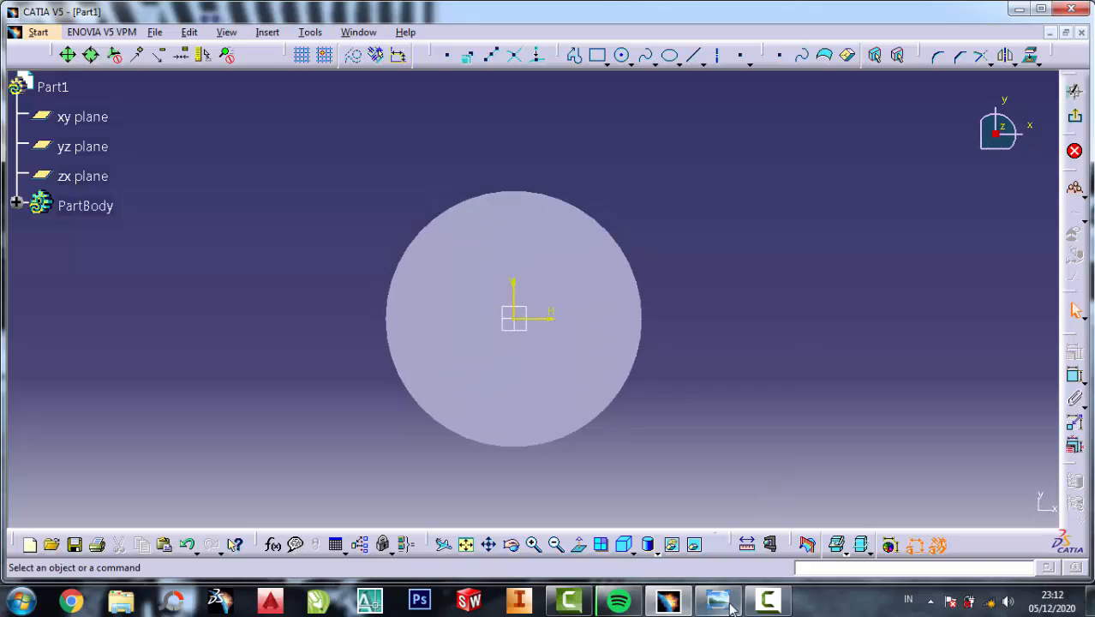
Check the central boss in the reference drawing and sketch a circle of about 60 mm diameter centred on the origin.
scroll(875, 239, "up", 1)
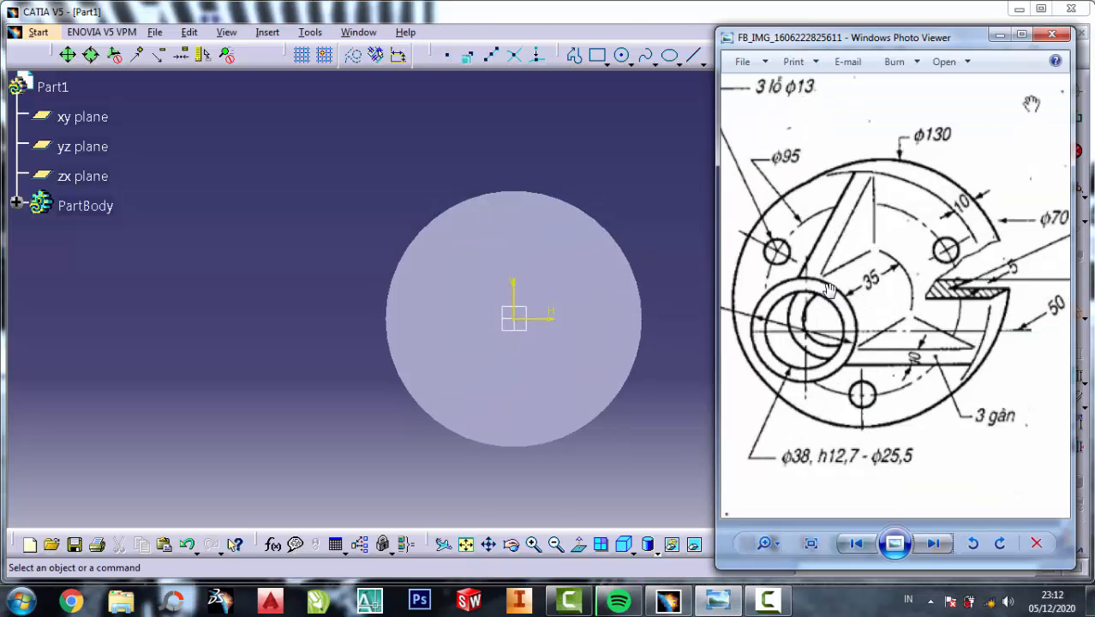
scroll(844, 290, "down", 1)
scroll(888, 290, "down", 1)
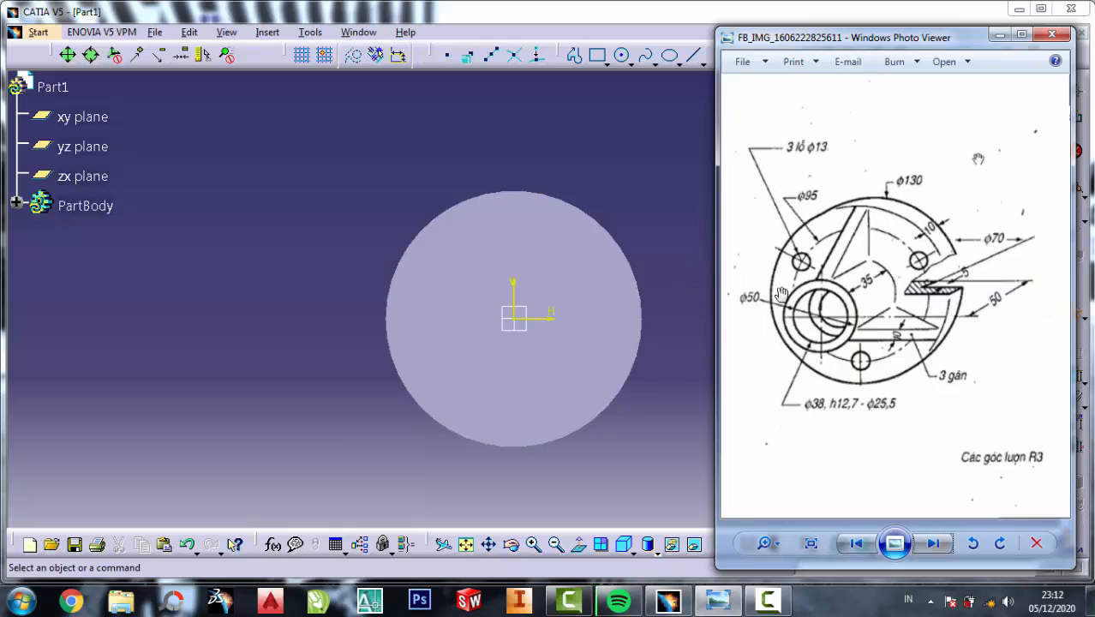
scroll(783, 293, "up", 1)
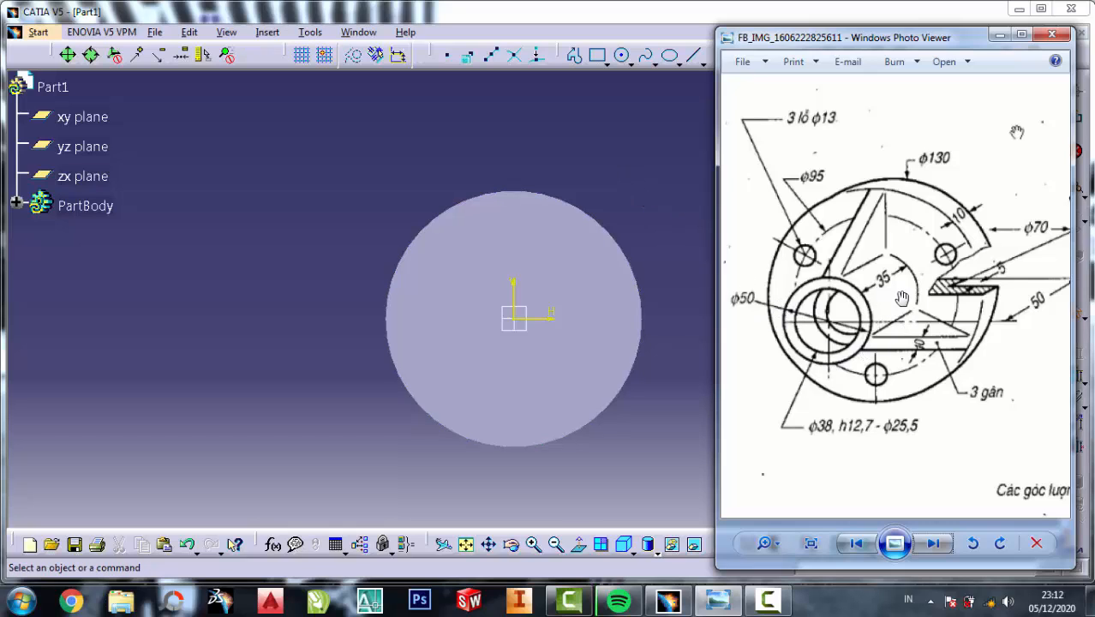
left_click(637, 190)
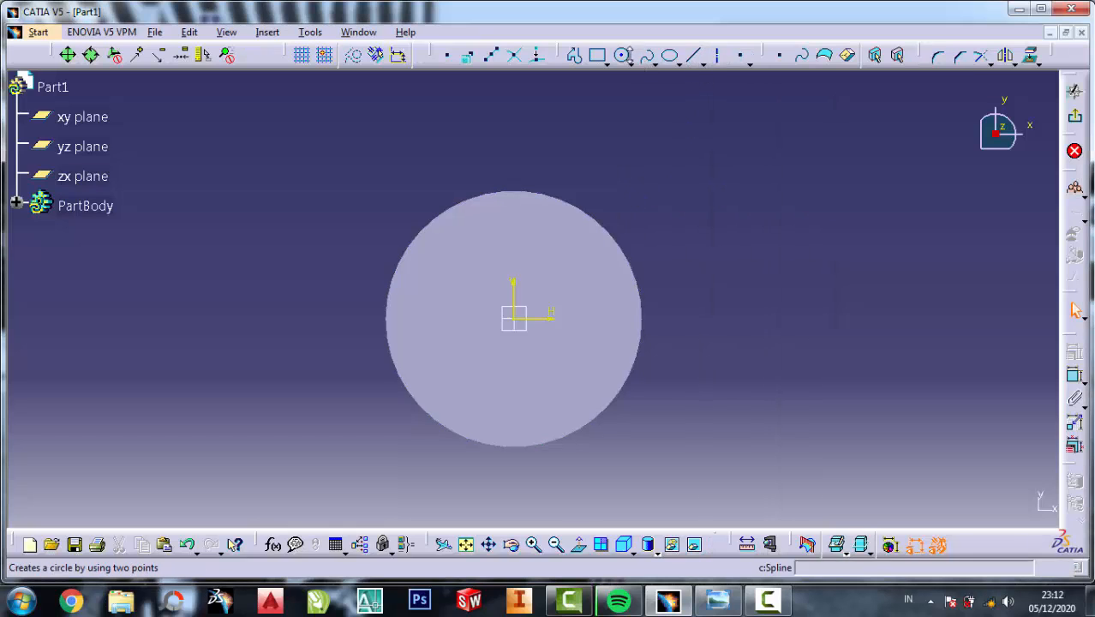
left_click(622, 55)
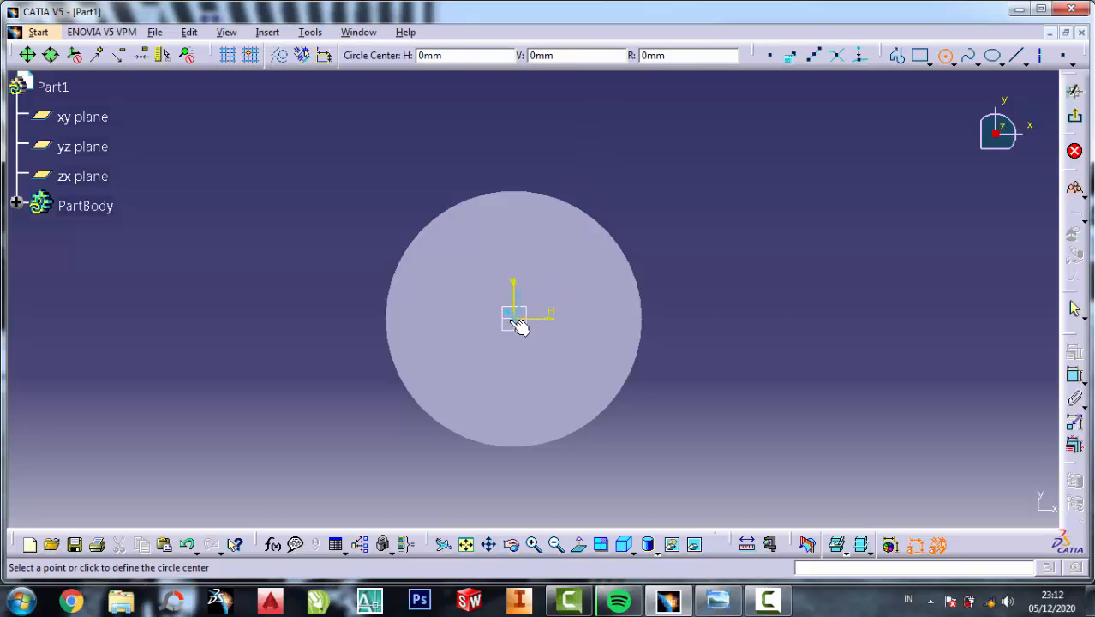
left_click(517, 321)
left_click(563, 350)
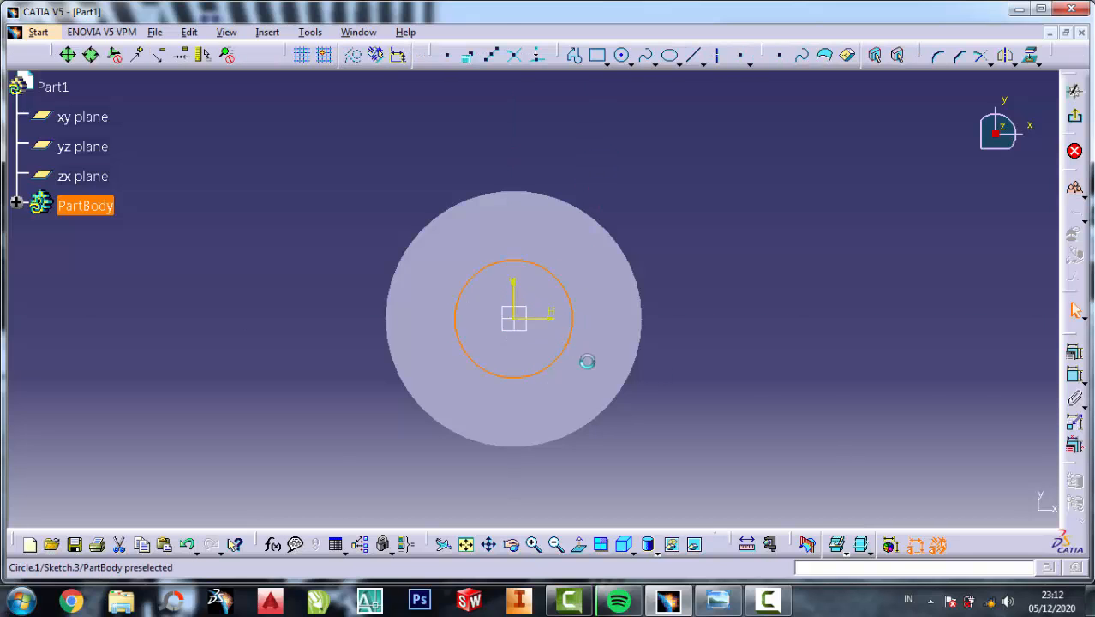
Dimension the boss circle's diameter and set it to 50 mm.
left_click(1076, 378)
left_click(761, 255)
double_click(762, 253)
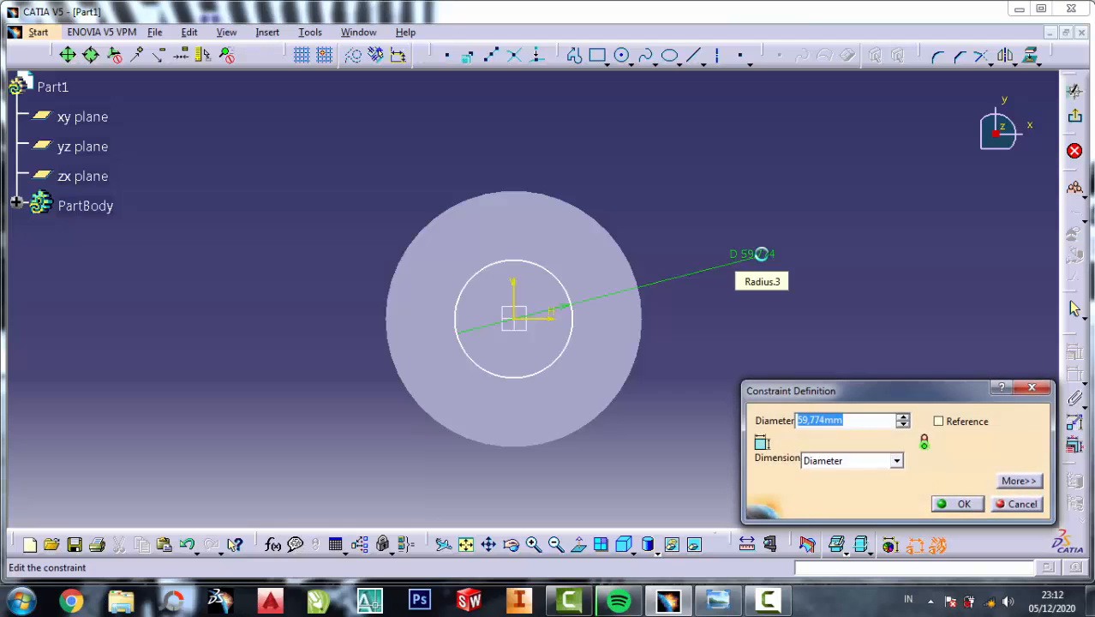
type("50")
left_click(959, 504)
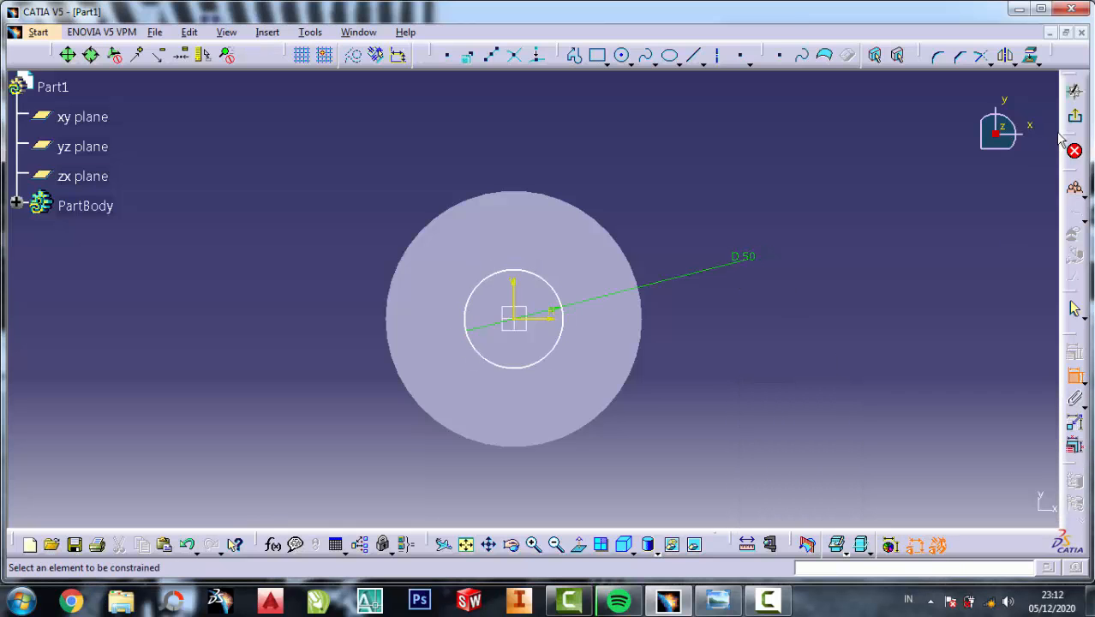
Exit the sketch, pad the 50 mm circle upward to a length of 35 mm, and bring up the reference drawing.
left_click(1074, 115)
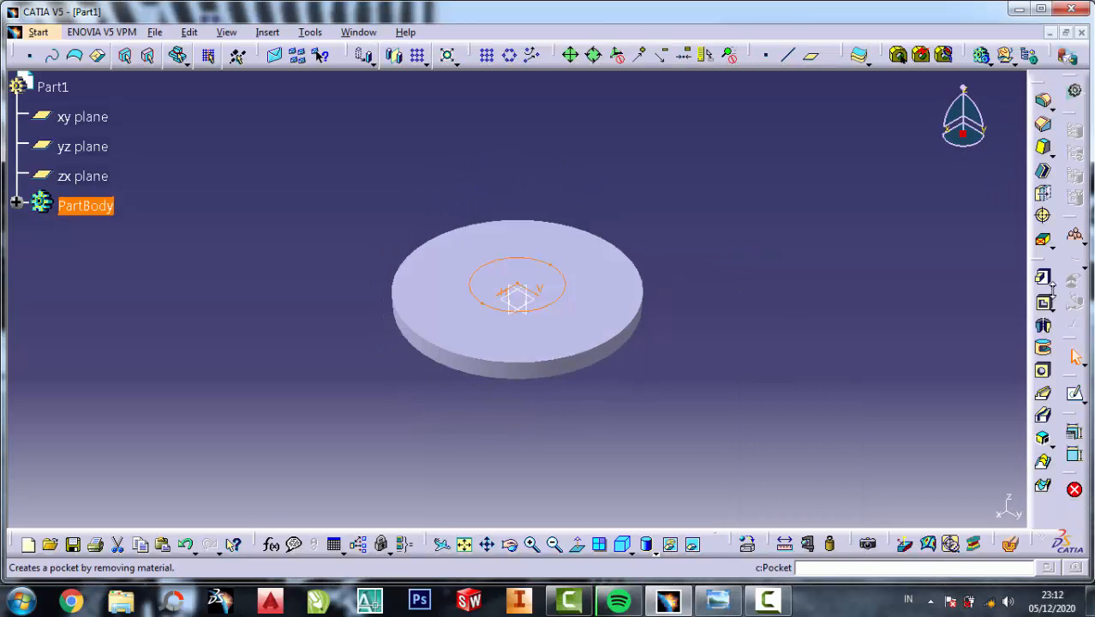
left_click(1043, 278)
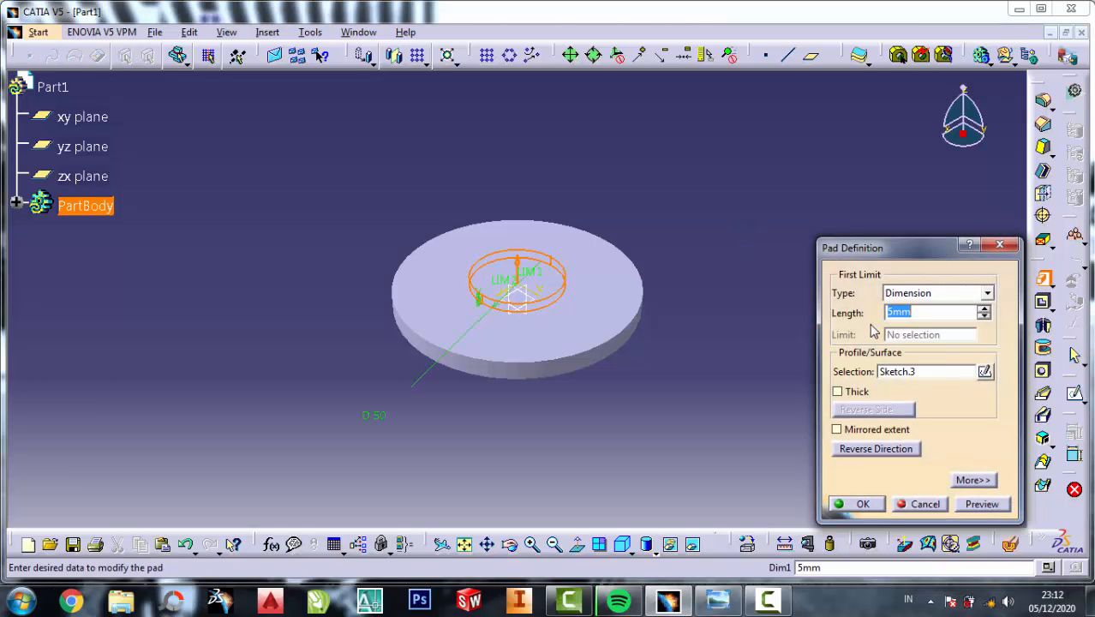
type("35")
left_click(861, 503)
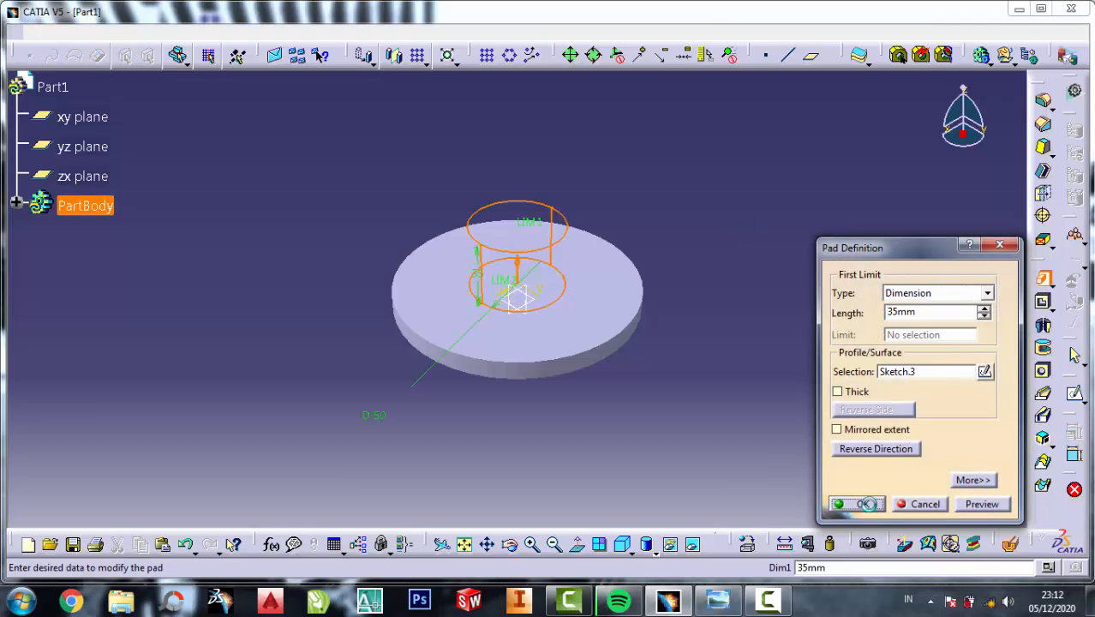
left_click(718, 600)
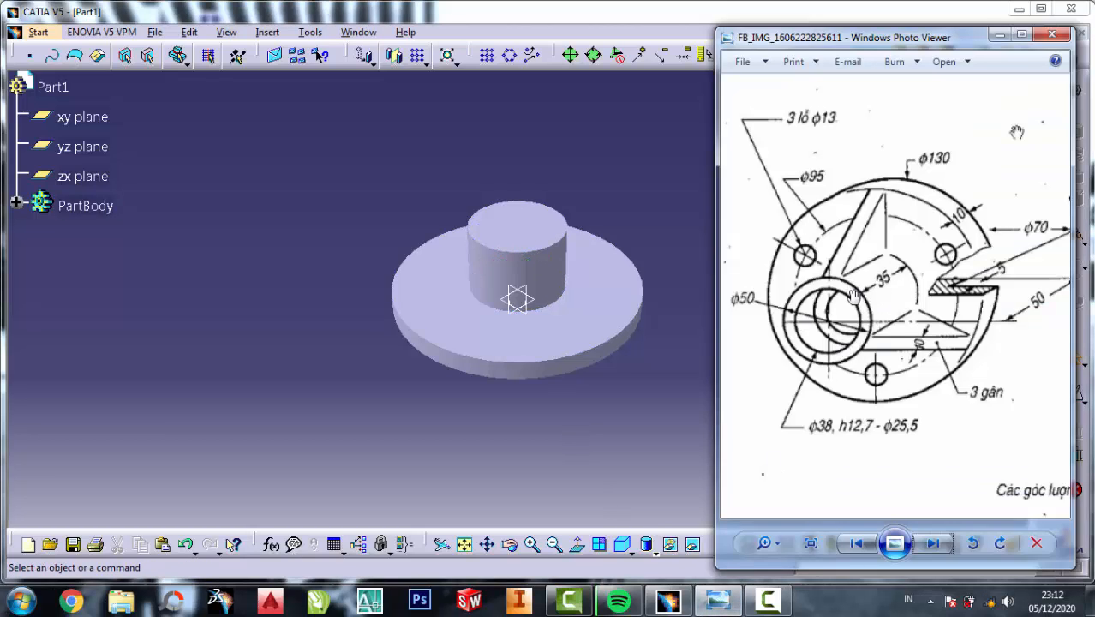
Examine the boss's bore and counterbore callout in the reference drawing, then switch back to CATIA.
scroll(889, 276, "up", 2)
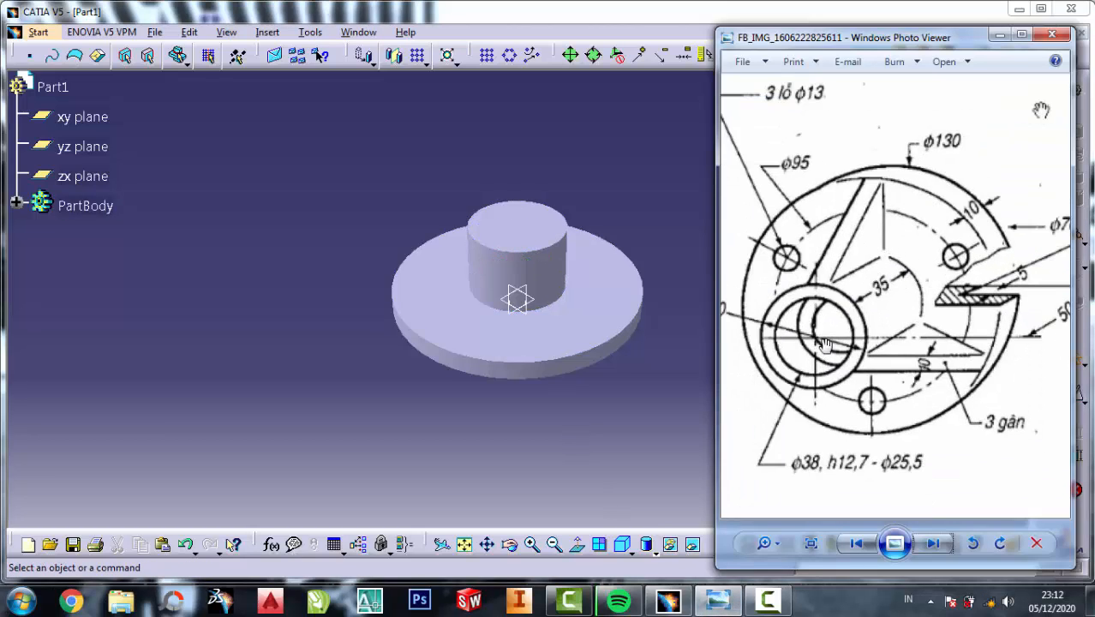
scroll(823, 342, "down", 2)
scroll(819, 377, "up", 2)
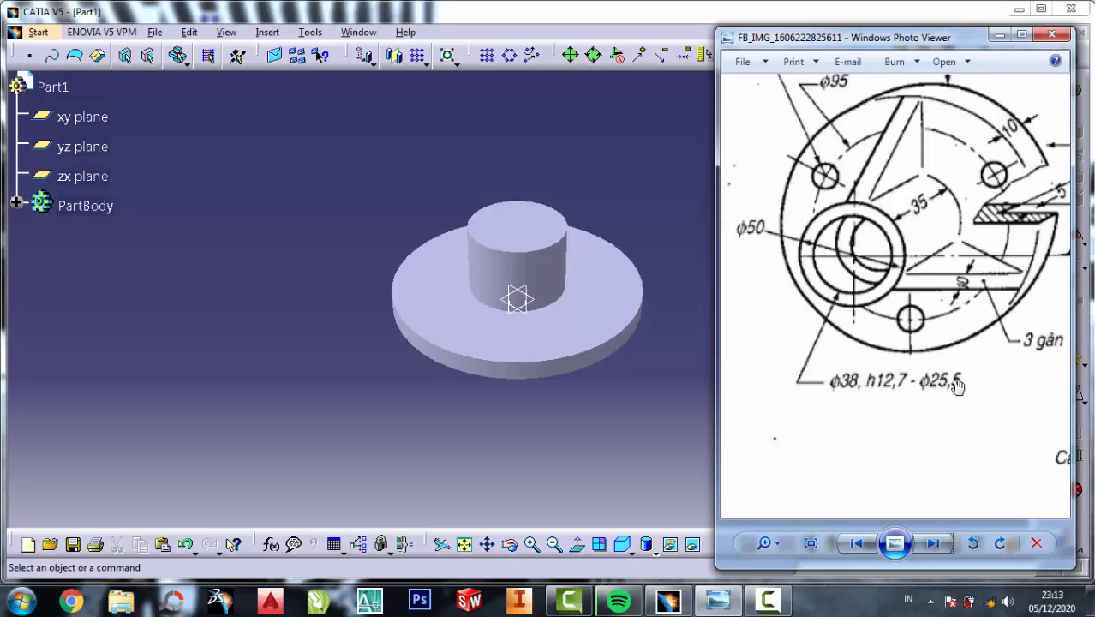
left_click(648, 402)
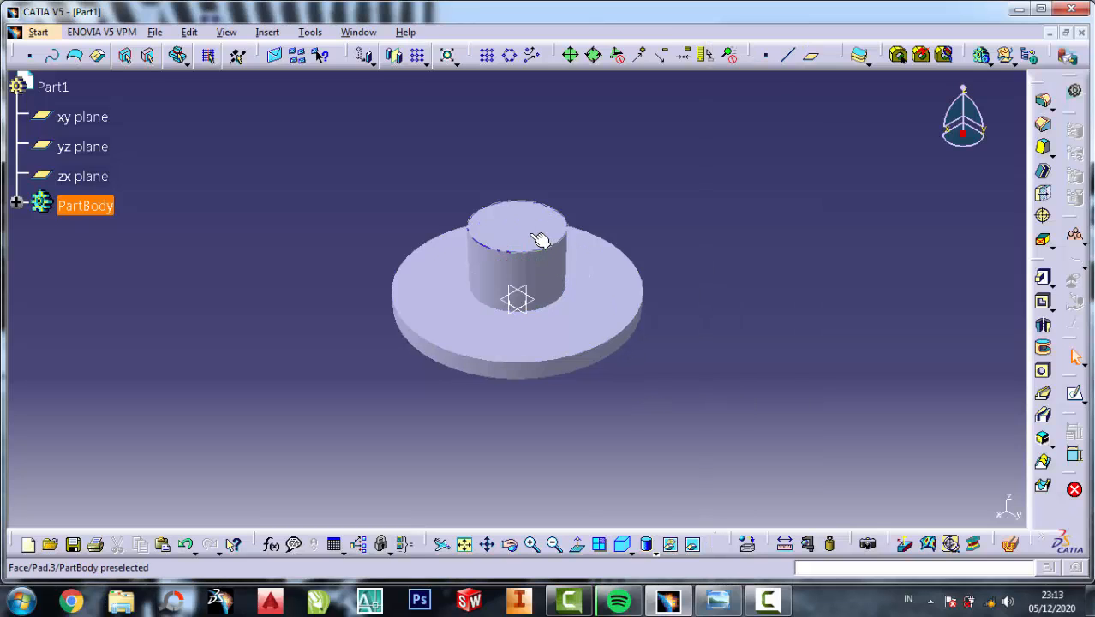
Start a sketch on the boss's upper face and draw a circle of about 52 mm diameter centred on the origin.
left_click(536, 238)
left_click(1074, 393)
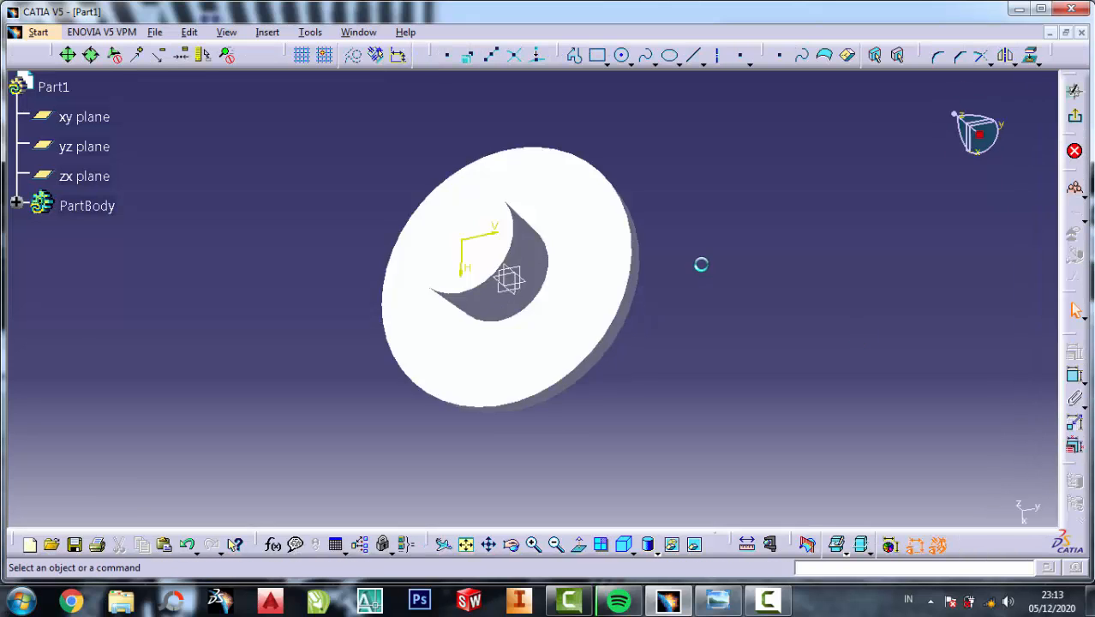
left_click(621, 55)
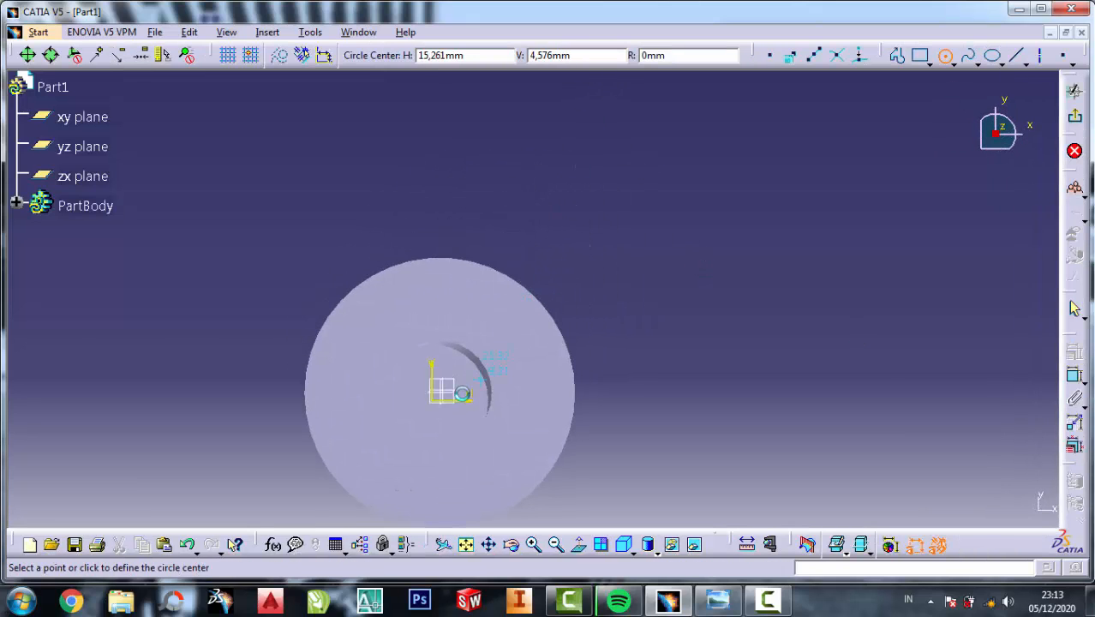
left_click(433, 403)
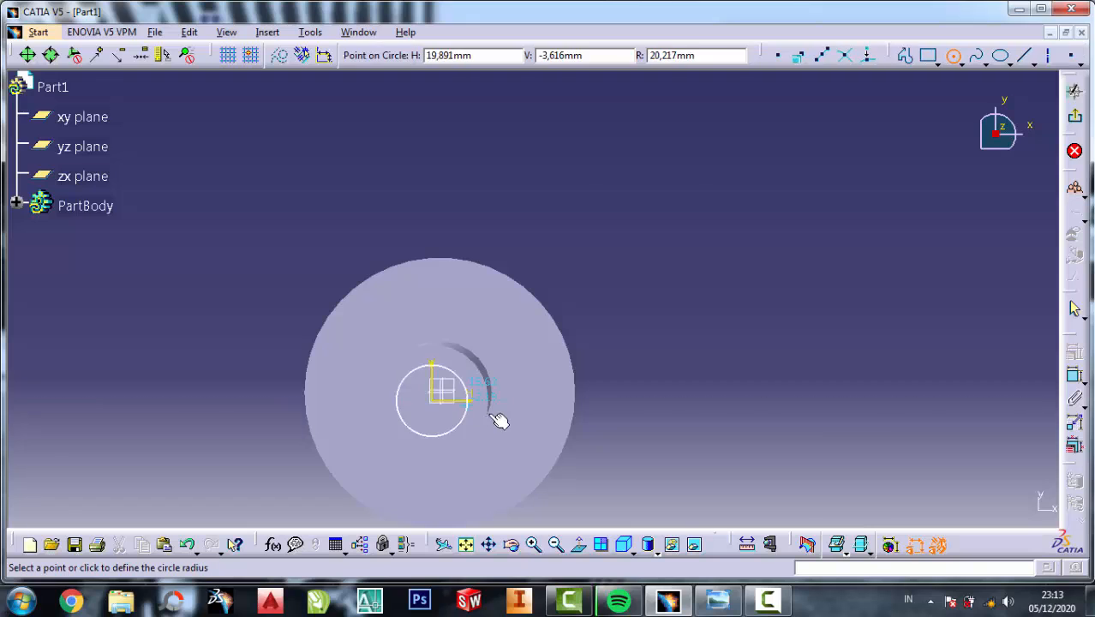
left_click(489, 410)
double_click(489, 410)
left_click(1032, 331)
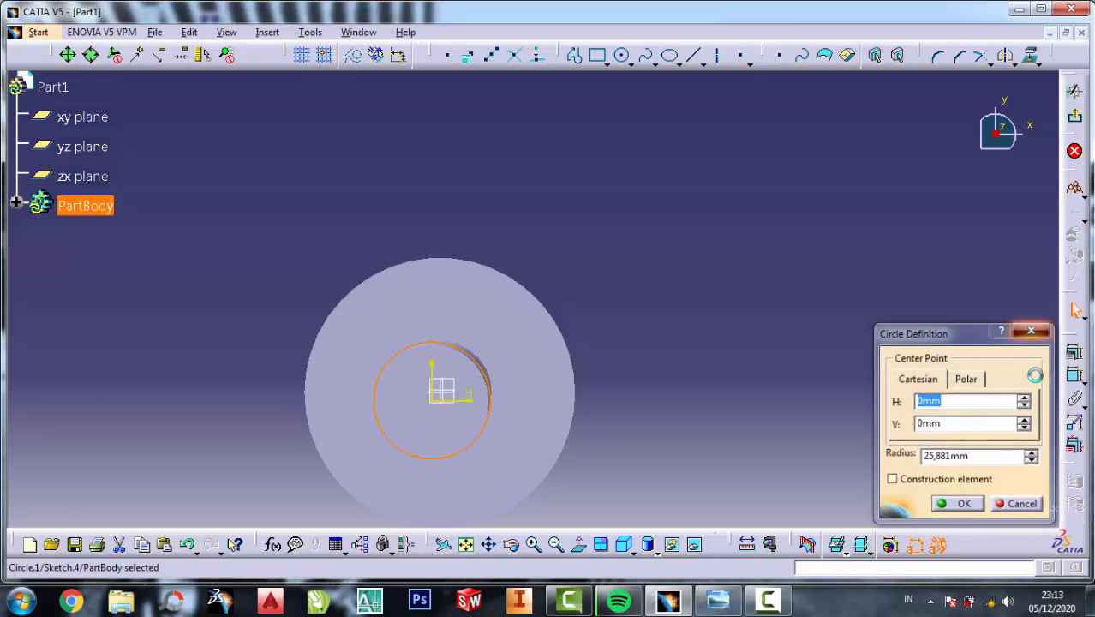
Dimension the bore circle's diameter and set it to 25.5 mm.
left_click(1074, 375)
left_click(743, 332)
double_click(751, 330)
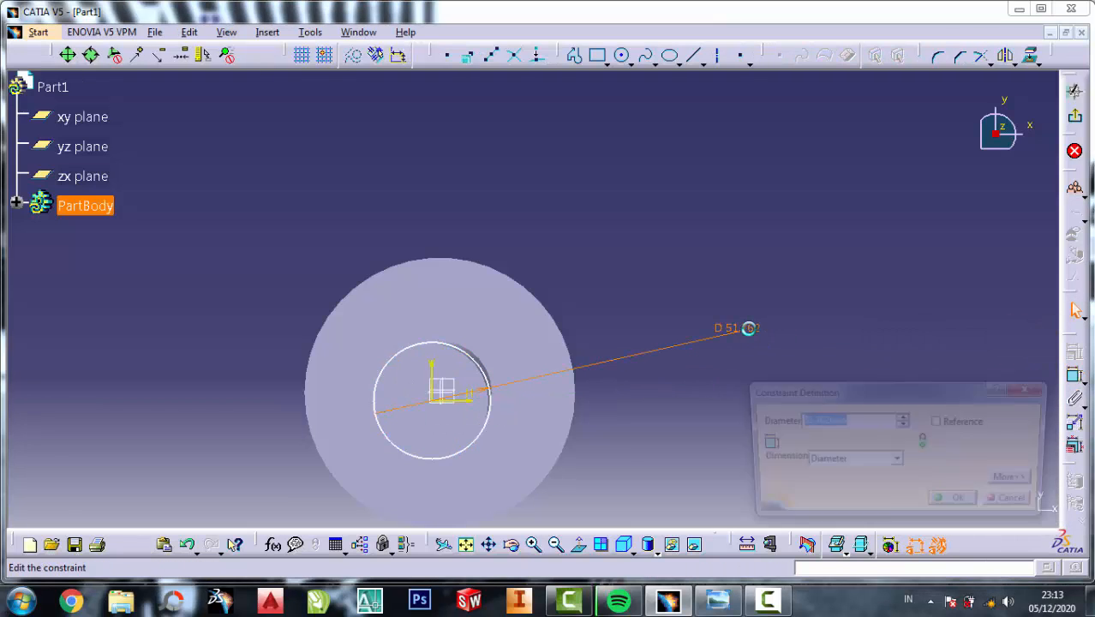
type("25.5")
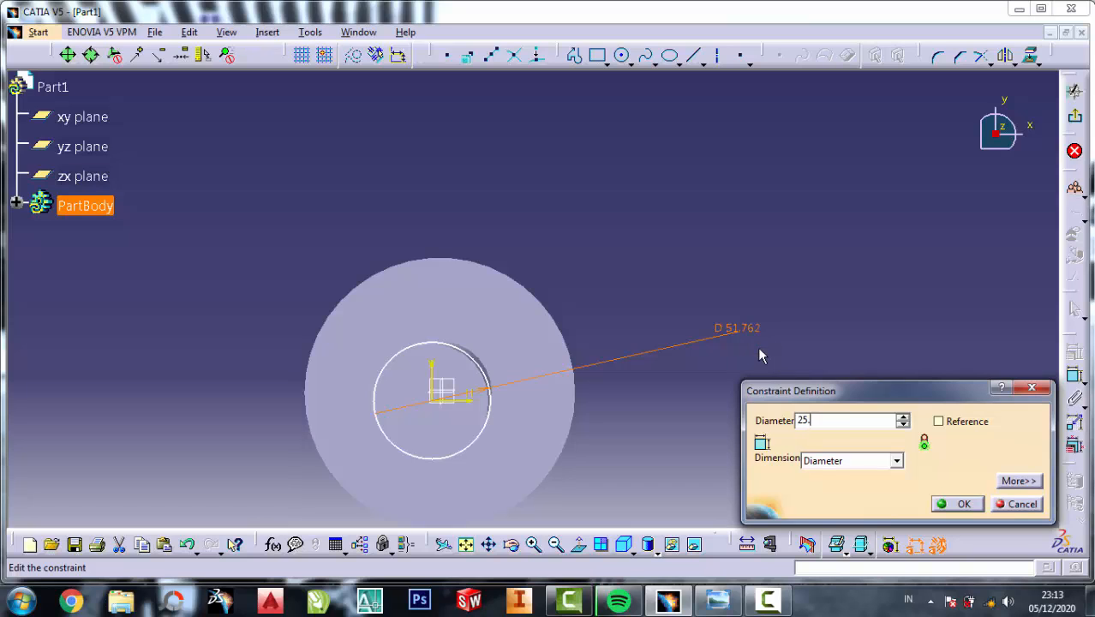
left_click(960, 505)
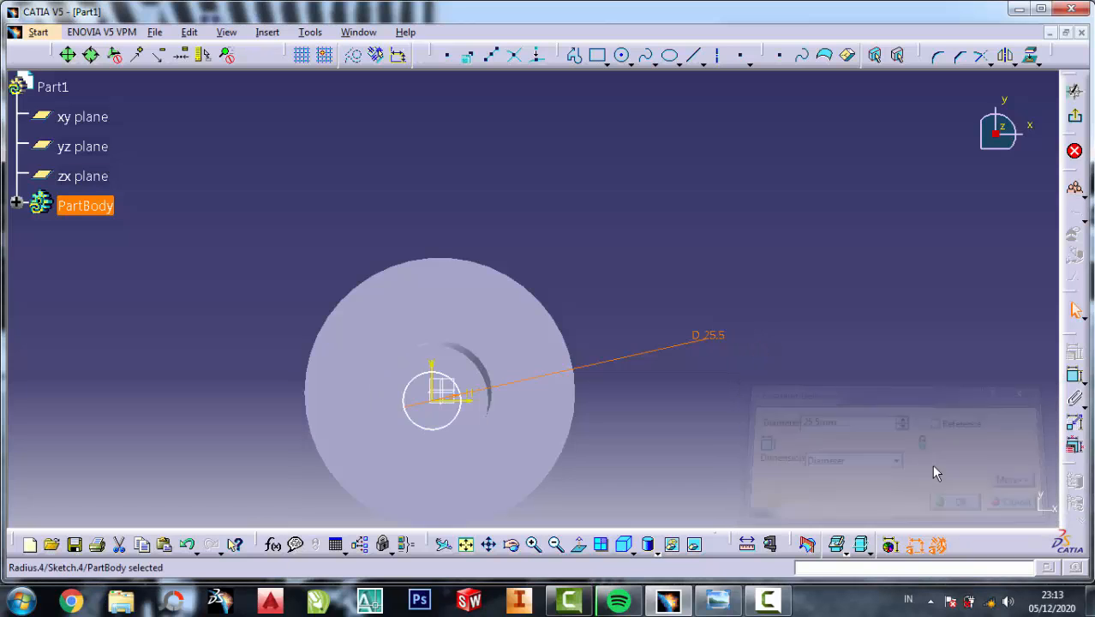
Exit the sketch and cut the 25.5 mm circle down through the boss as a pocket with a depth of 80 mm.
left_click(1077, 122)
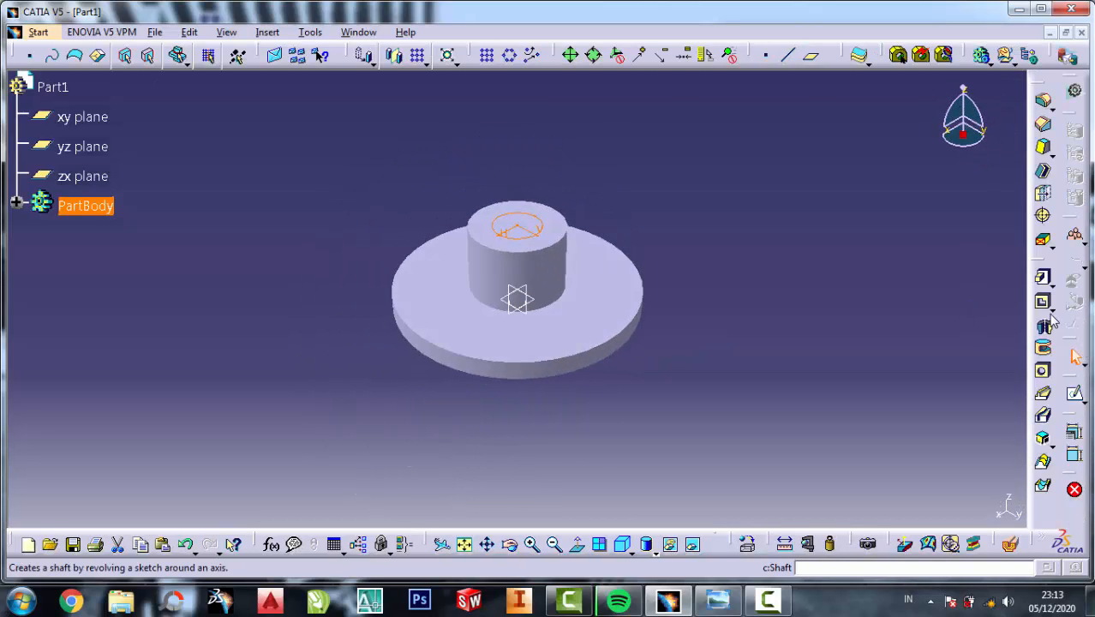
left_click(1042, 301)
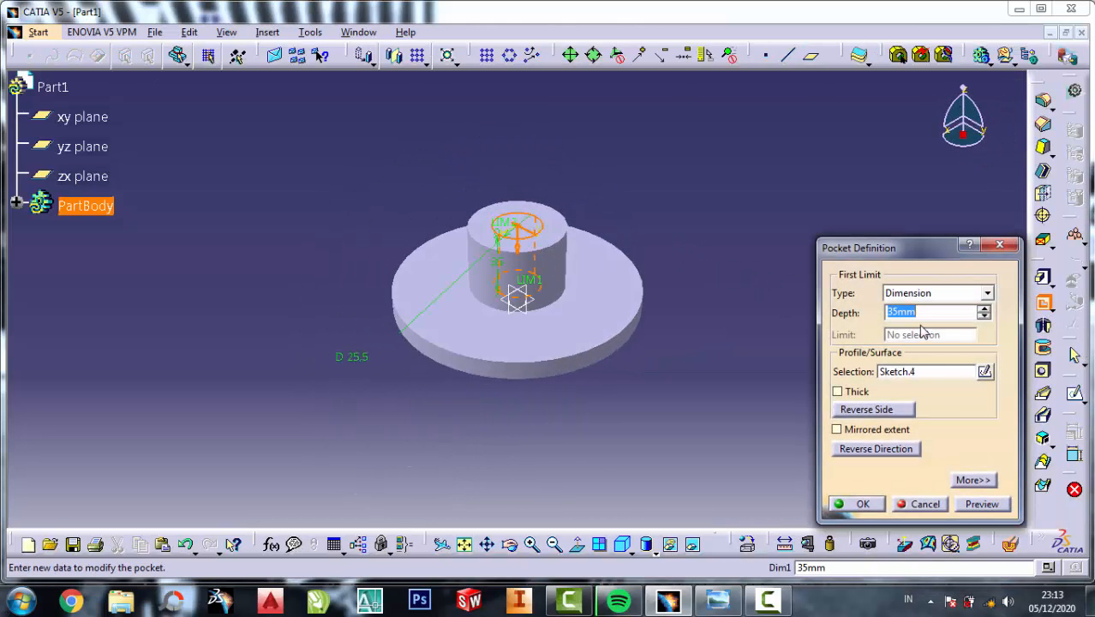
type("5")
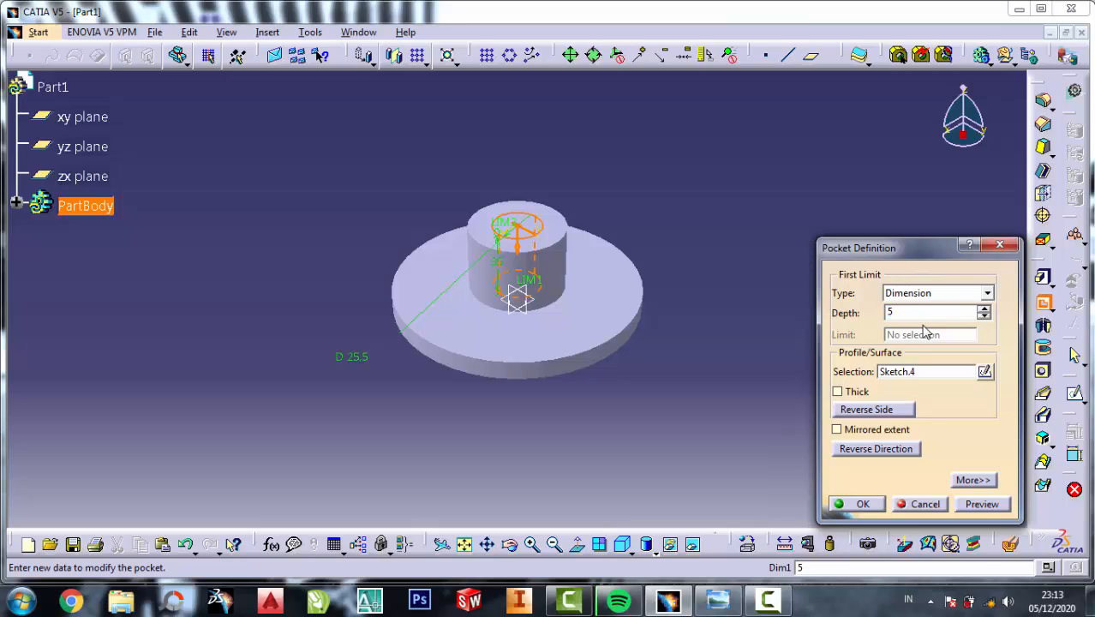
left_click_drag(915, 313, 863, 312)
left_click(874, 509)
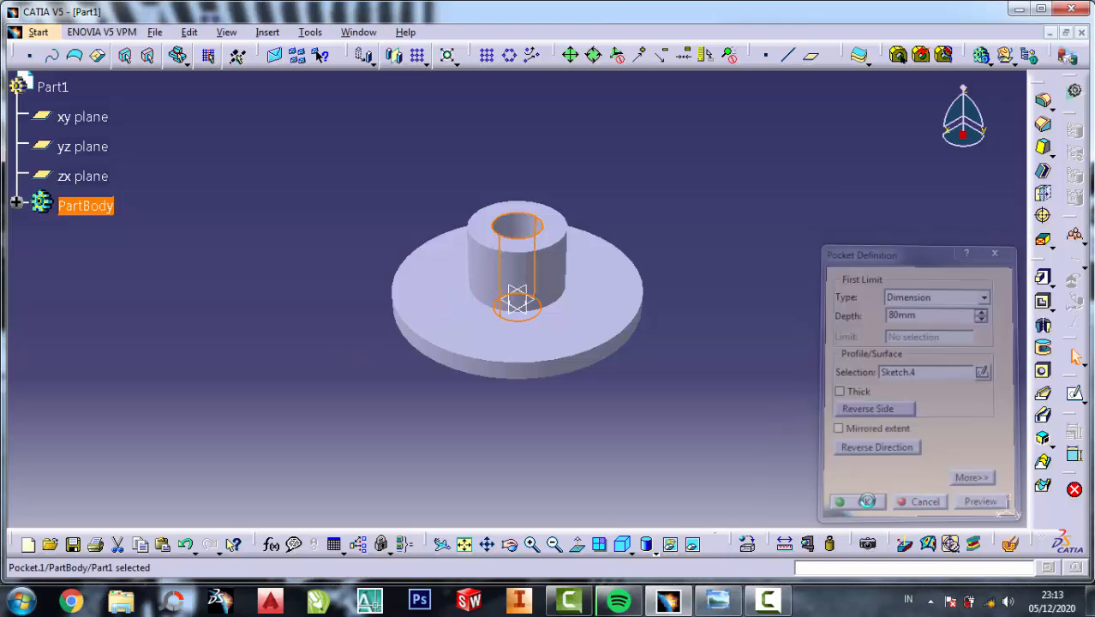
Inspect the boss and its upper face from several angles and look at the boss pad's definition.
left_click(510, 545)
left_click_drag(541, 353, 537, 327)
left_click(510, 546)
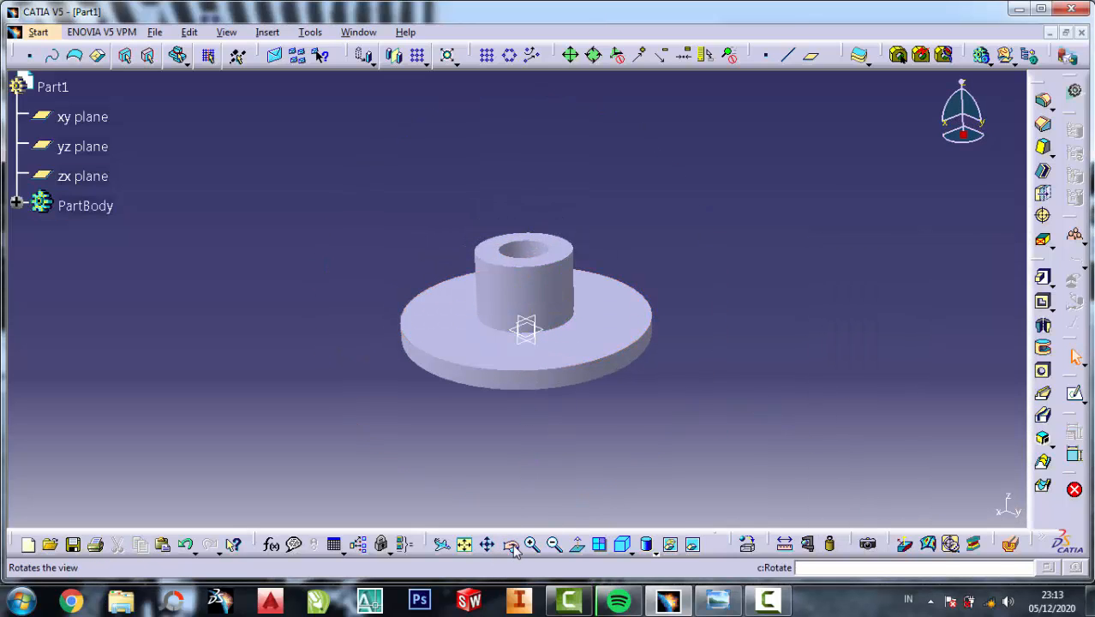
left_click_drag(526, 439, 531, 338)
left_click(525, 433)
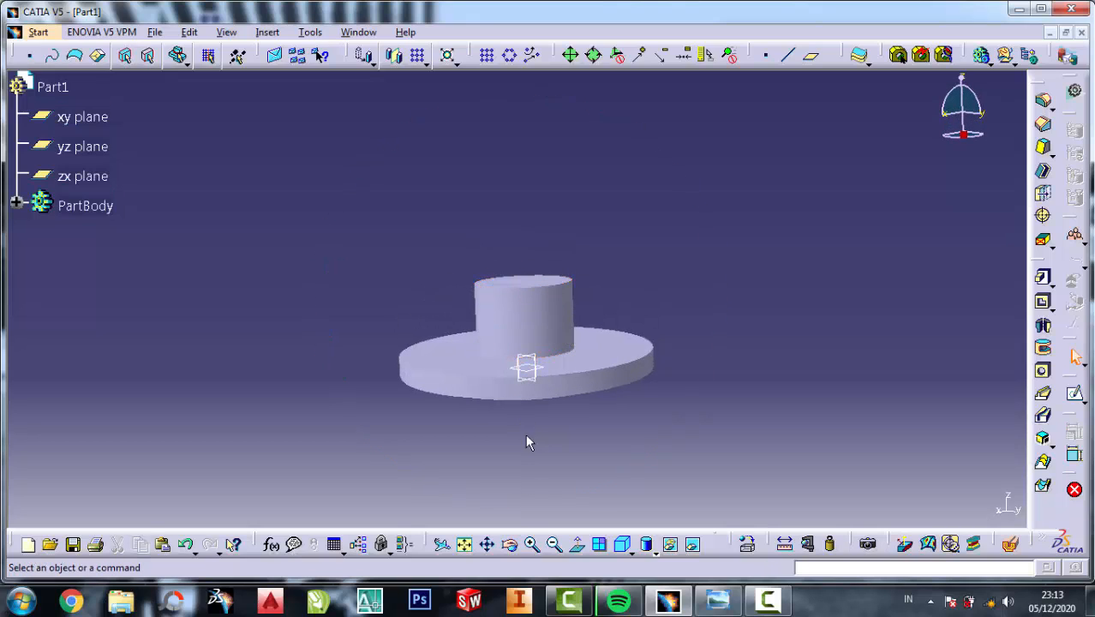
left_click(510, 546)
left_click(510, 546)
left_click_drag(511, 467, 543, 469)
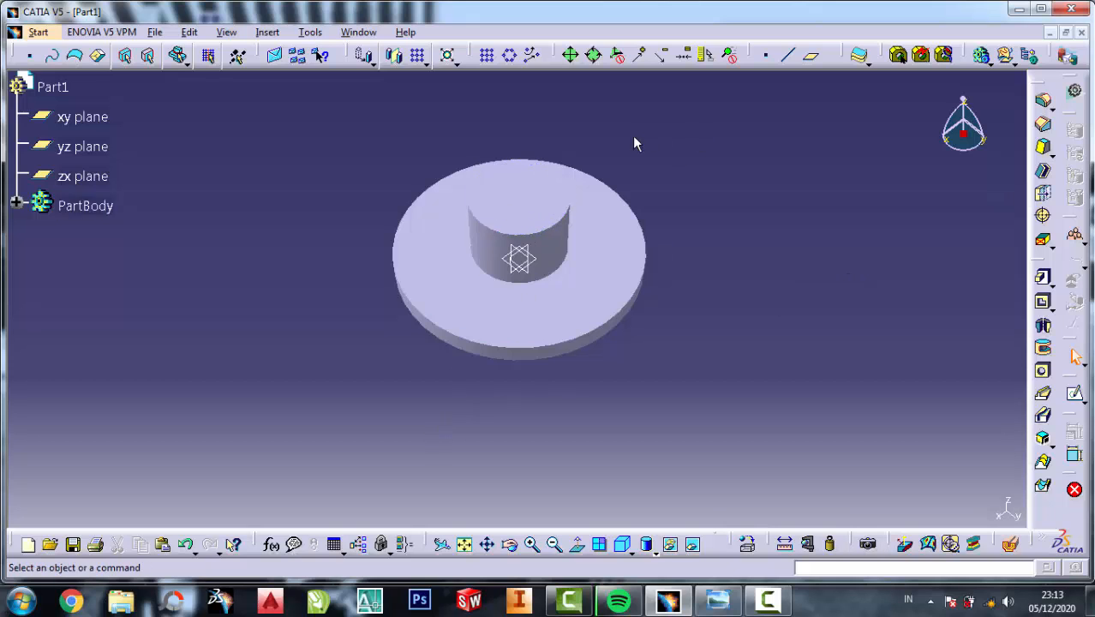
double_click(521, 201)
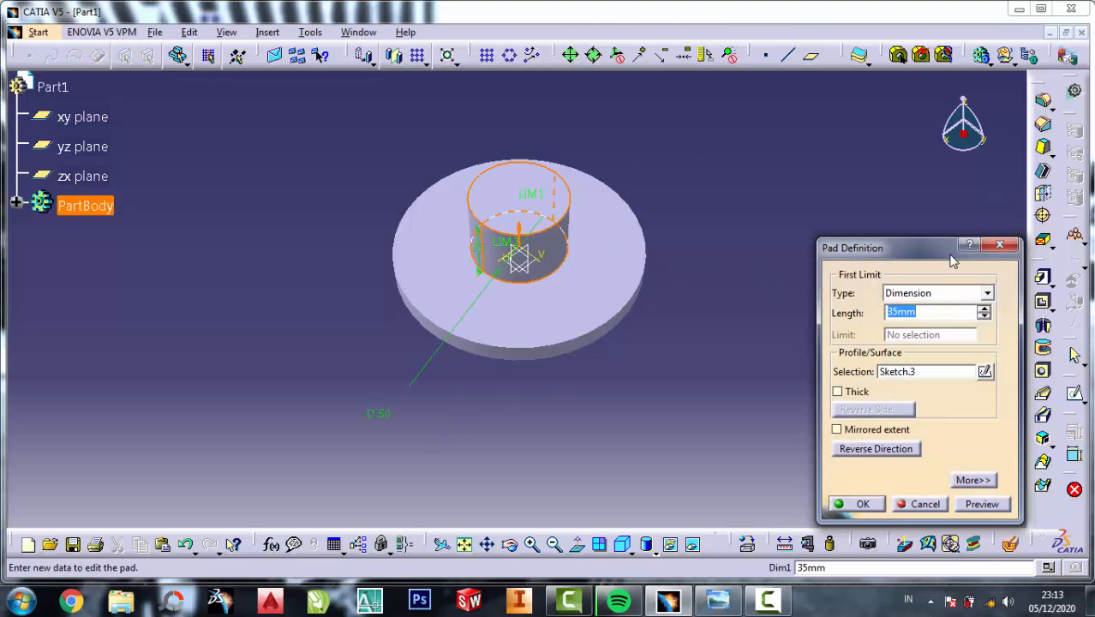
left_click(1000, 244)
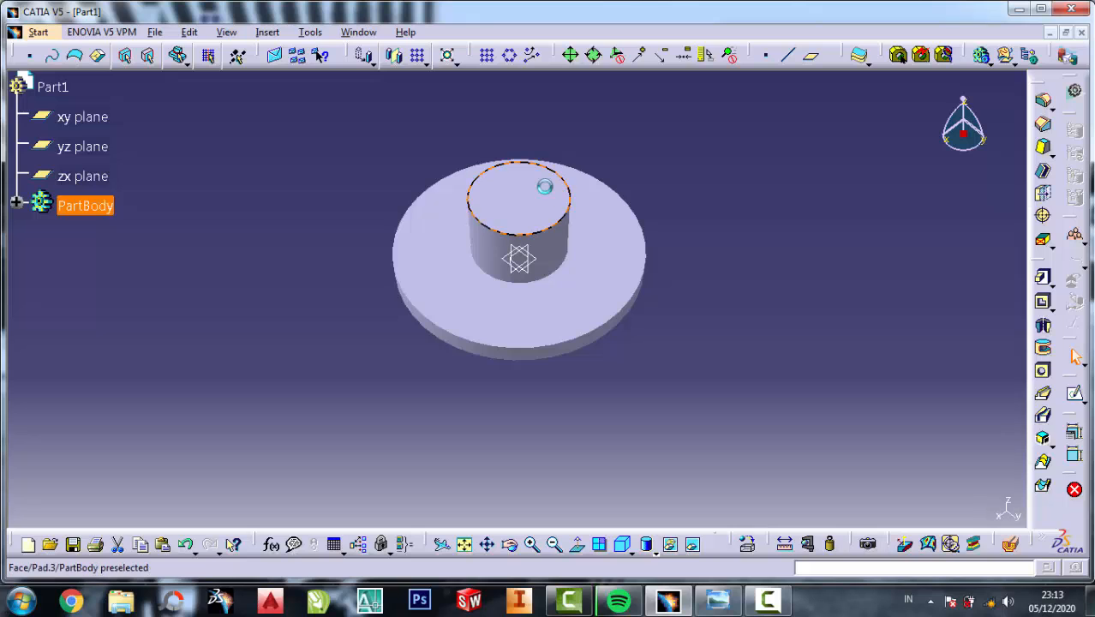
Start a sketch on the boss's upper face and draw a circle of about 31 mm diameter centred on the origin.
left_click(555, 193)
left_click(1075, 393)
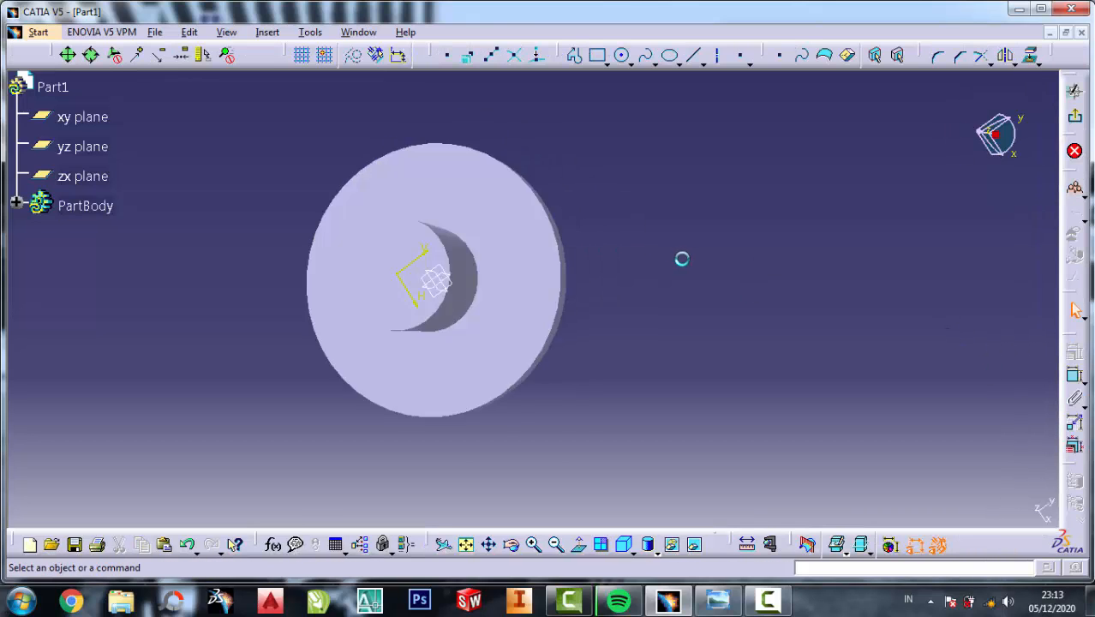
left_click(623, 56)
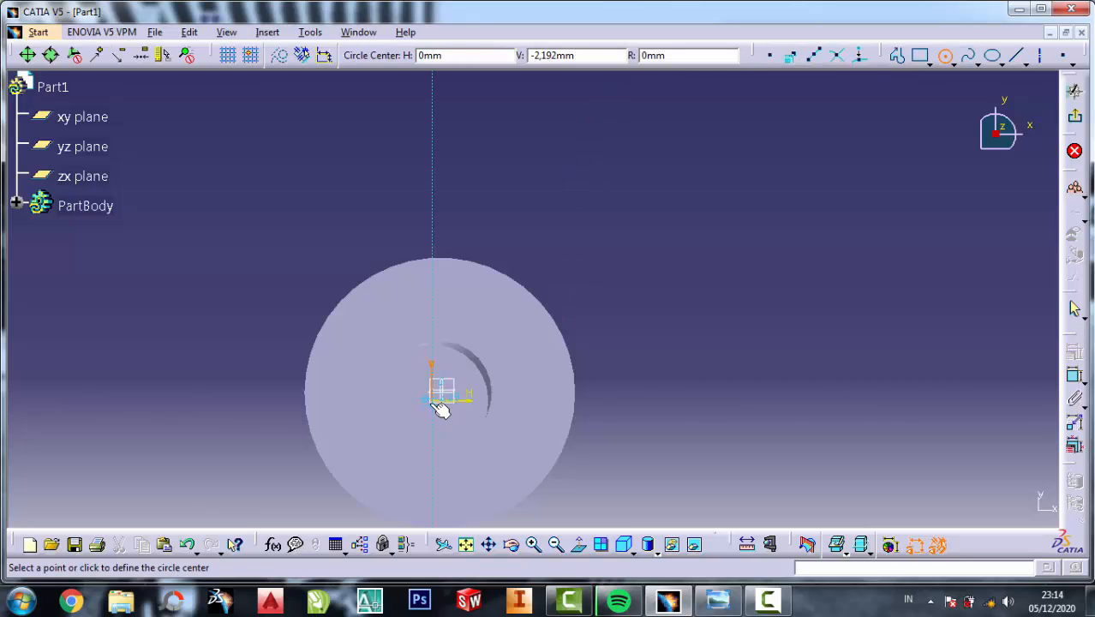
left_click(439, 406)
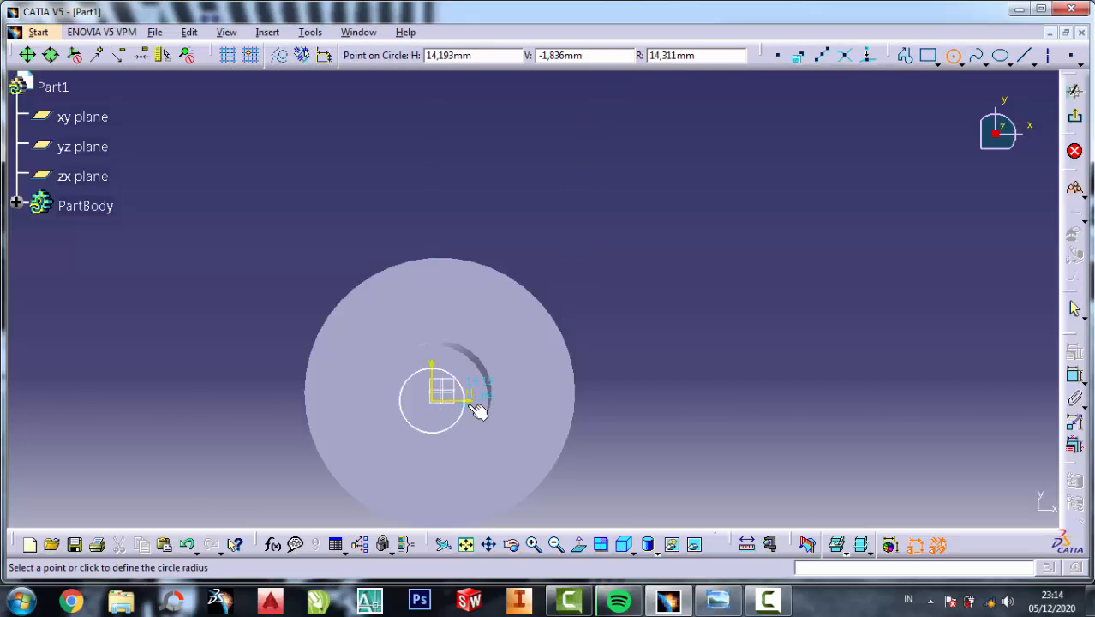
double_click(470, 401)
left_click(1032, 331)
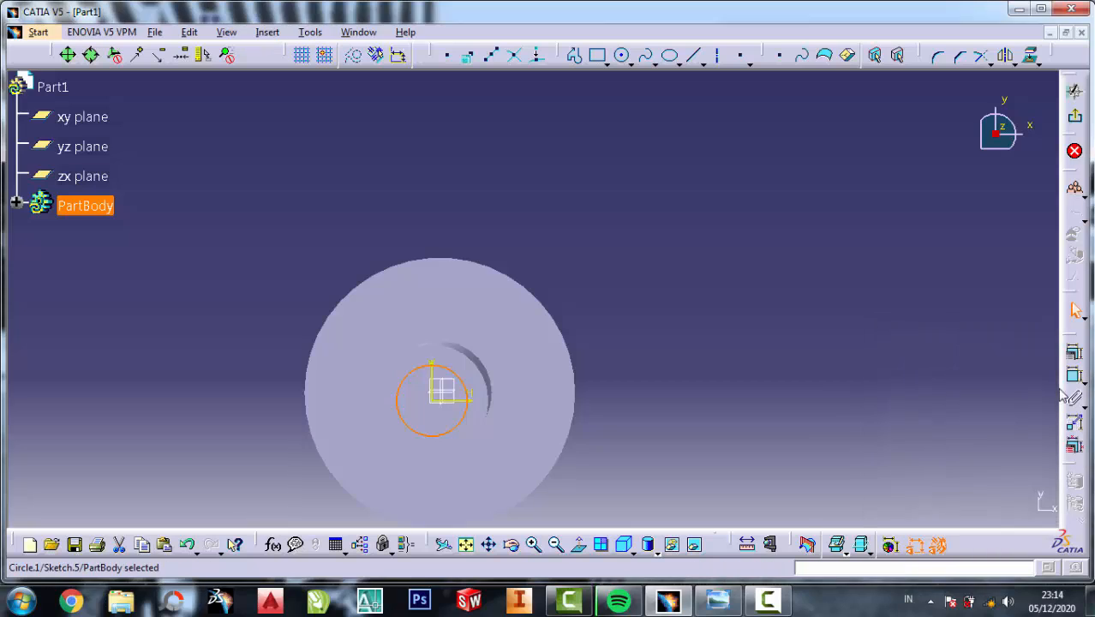
Constrain the new circle on the boss's upper face to a diameter of 25.5 mm.
left_click(1074, 375)
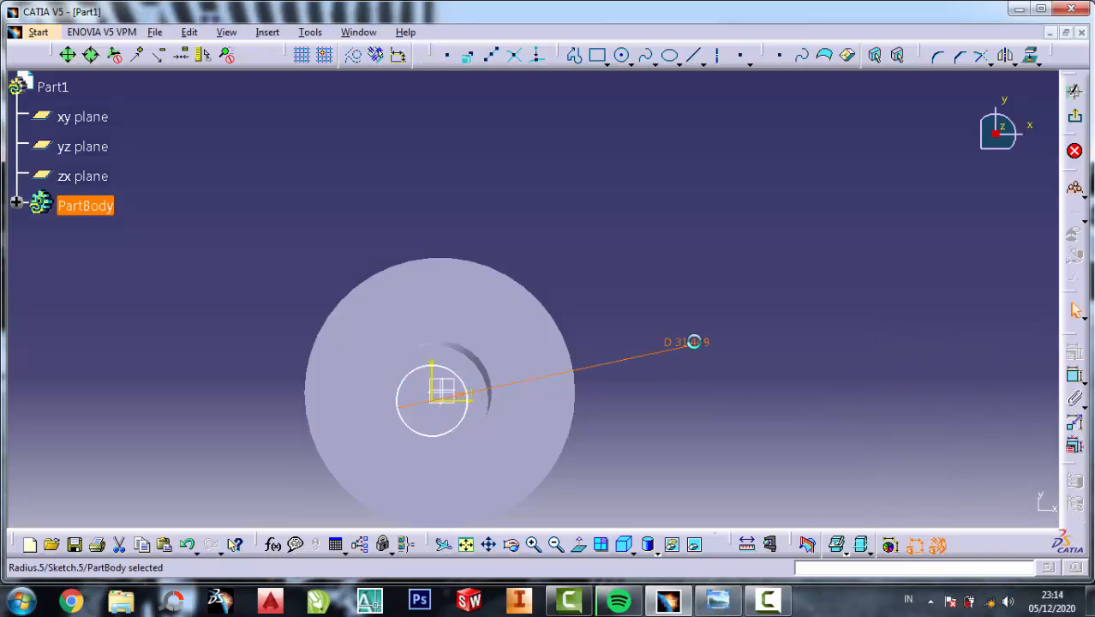
double_click(694, 342)
type("25")
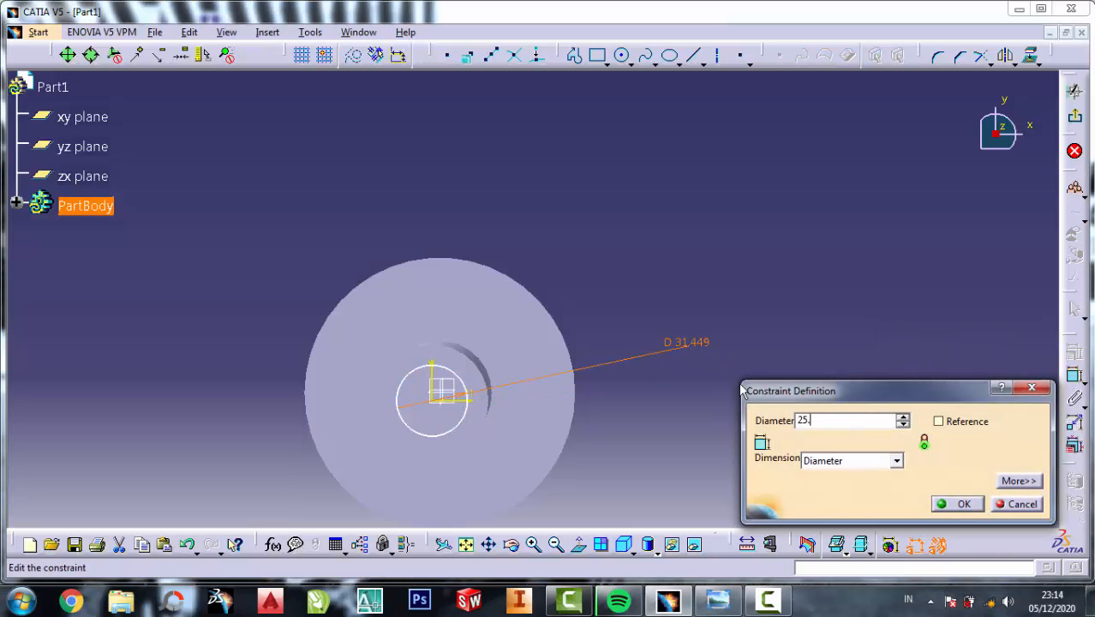
type(".5")
left_click(958, 504)
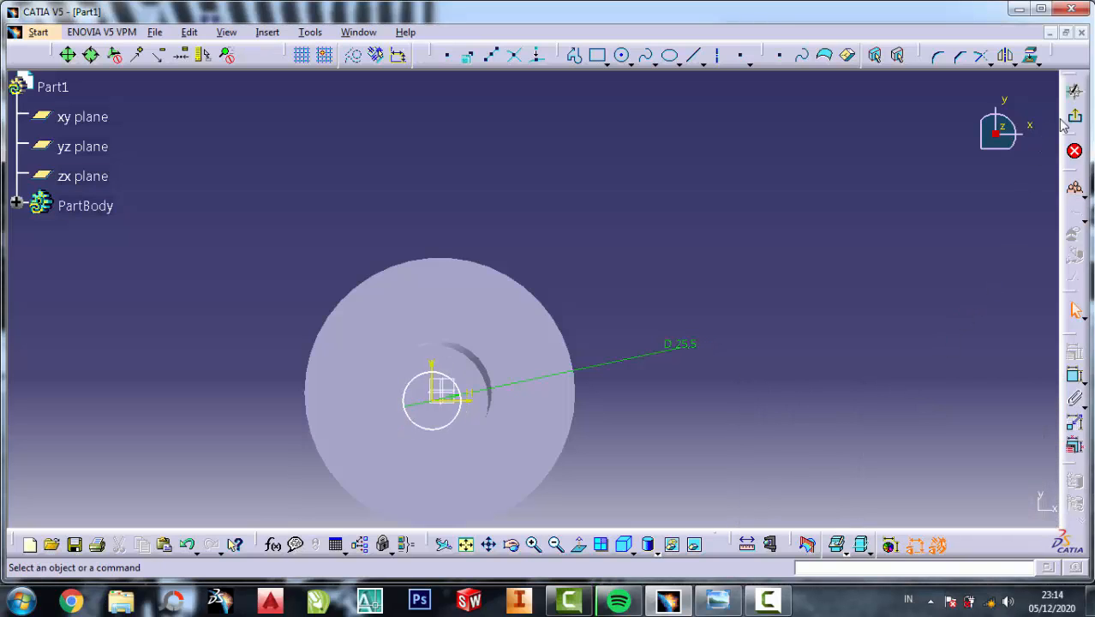
Exit the sketch and cut the 25.5 mm circle down through the boss and disc as a pocket.
left_click(1075, 92)
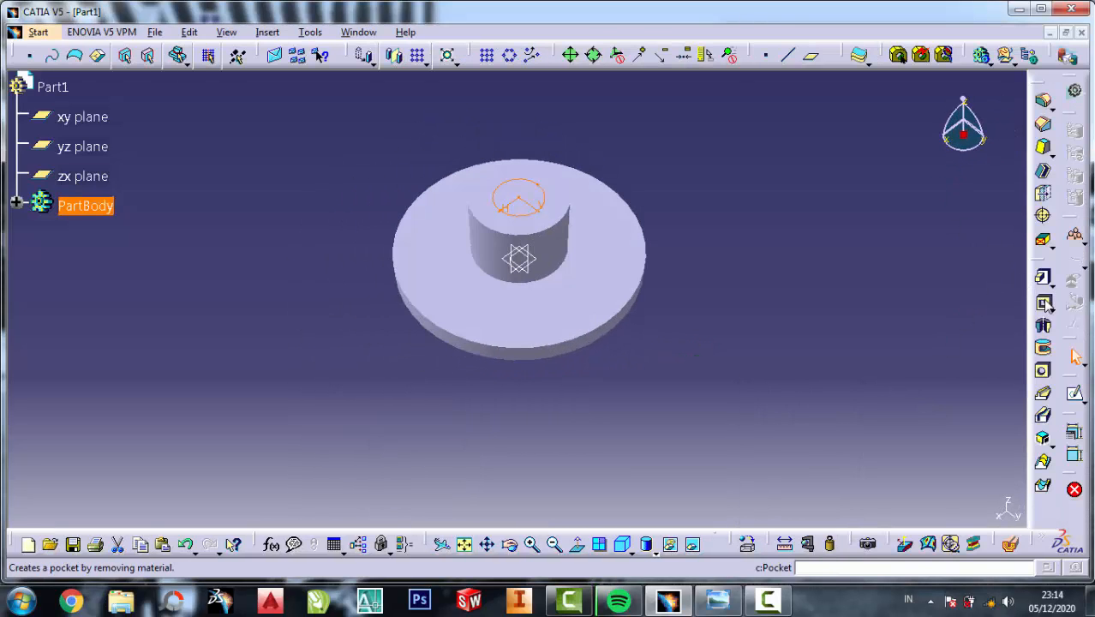
left_click(1042, 301)
left_click(863, 506)
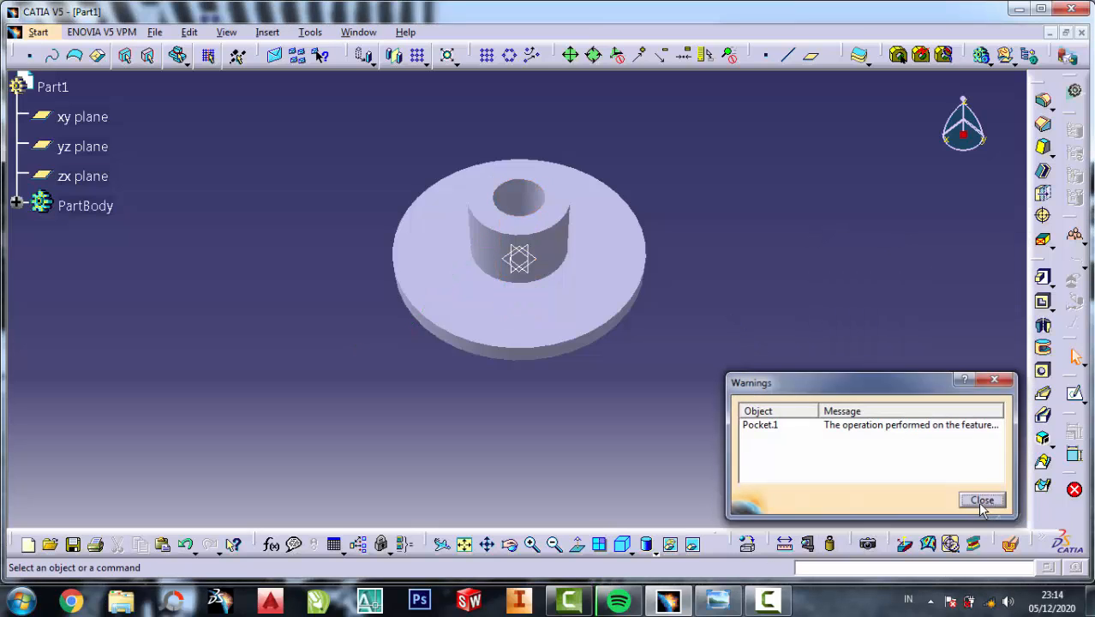
left_click(980, 499)
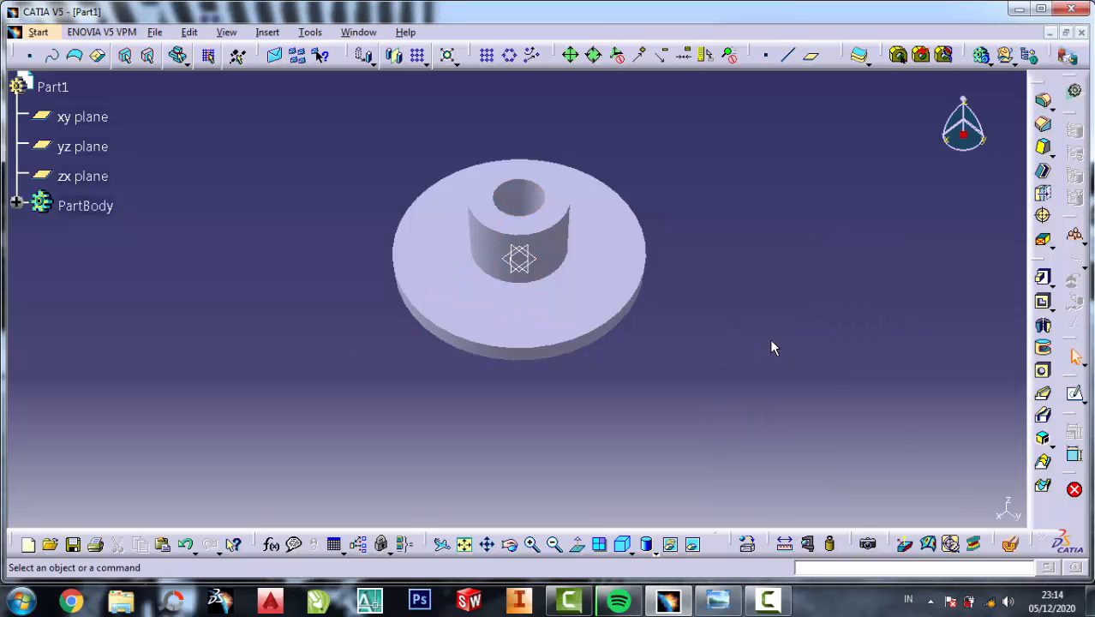
Start a new sketch on the bored boss's upper face and check the counterbore callout in the reference drawing.
left_click(509, 546)
left_click_drag(521, 426, 540, 374)
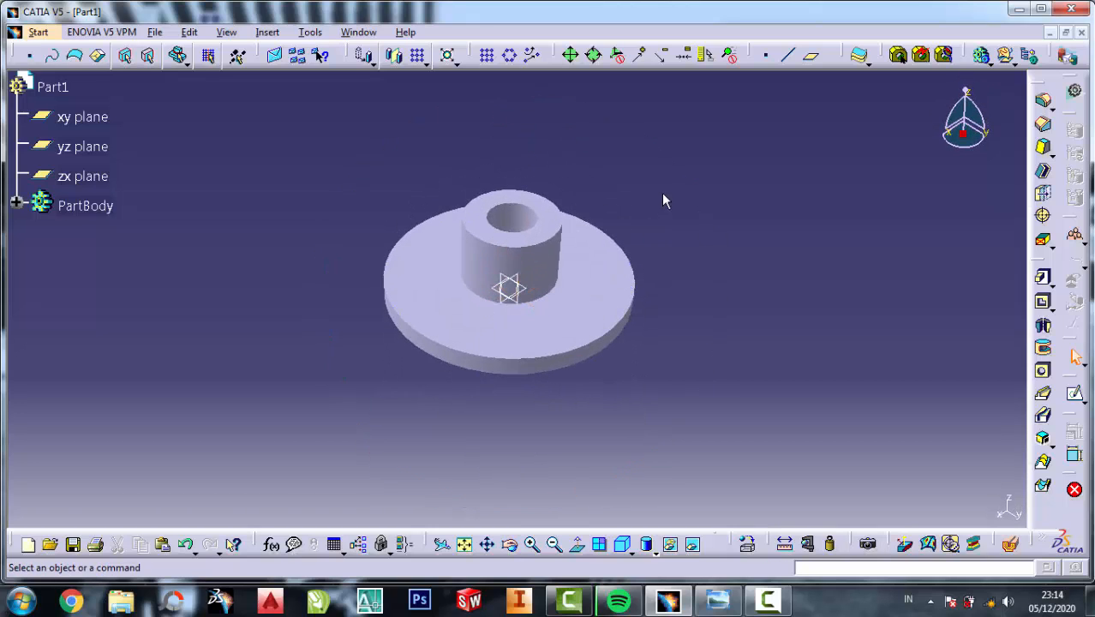
left_click(557, 206)
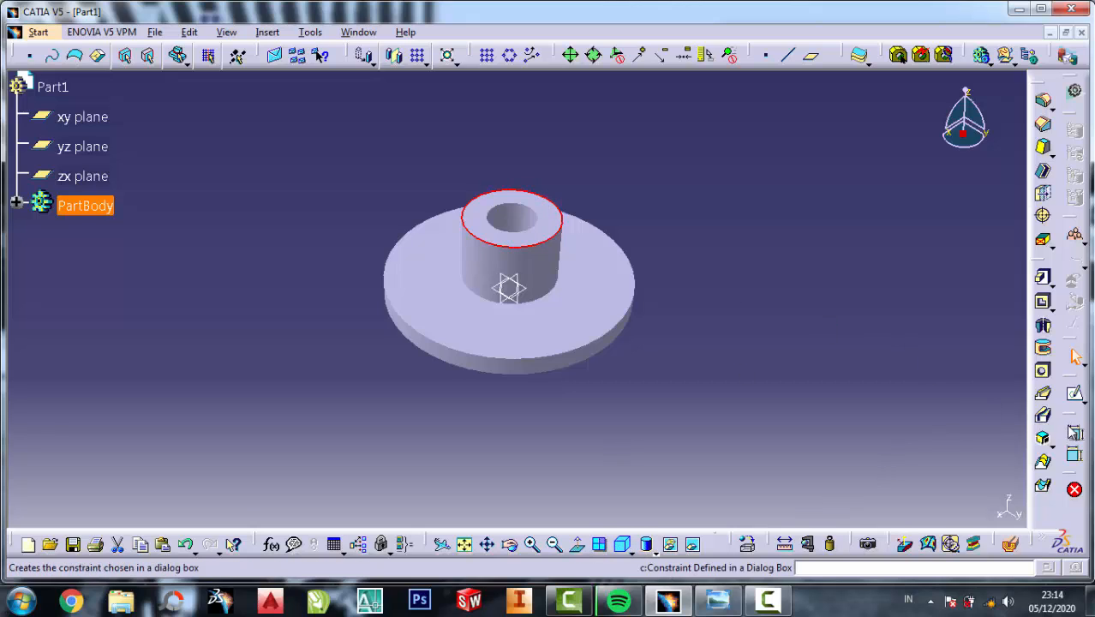
left_click(1075, 396)
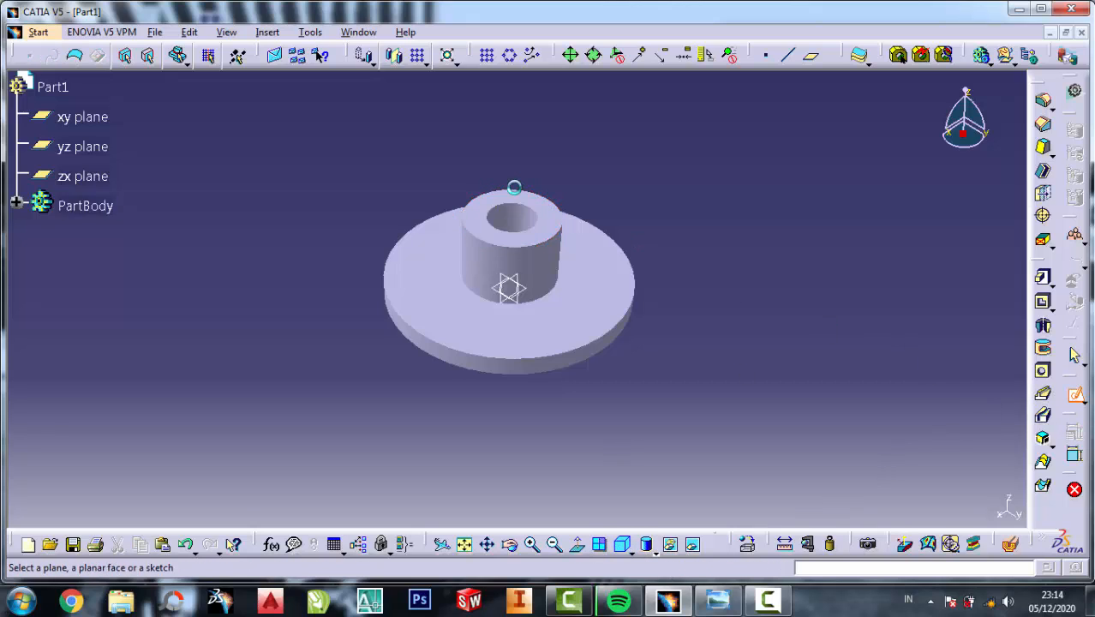
left_click(556, 209)
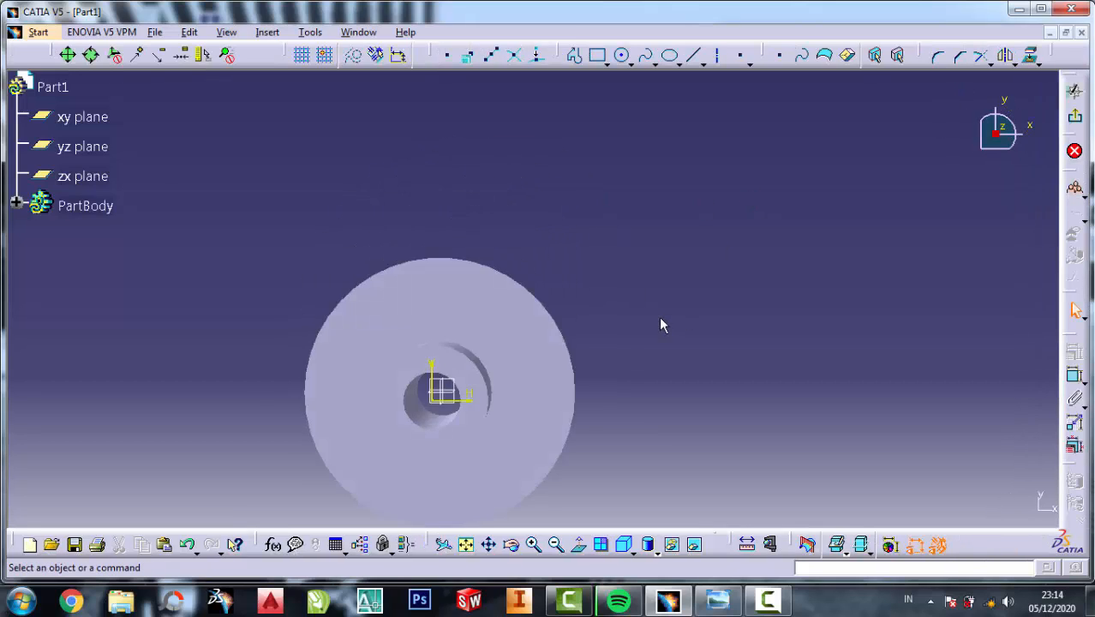
left_click(718, 600)
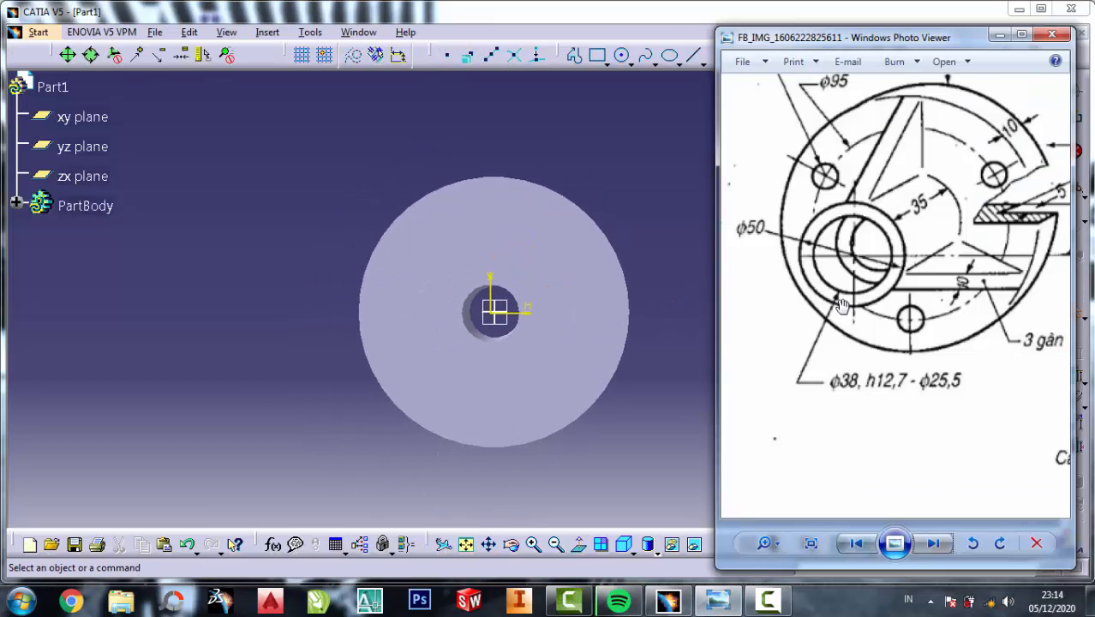
scroll(783, 247, "up", 1)
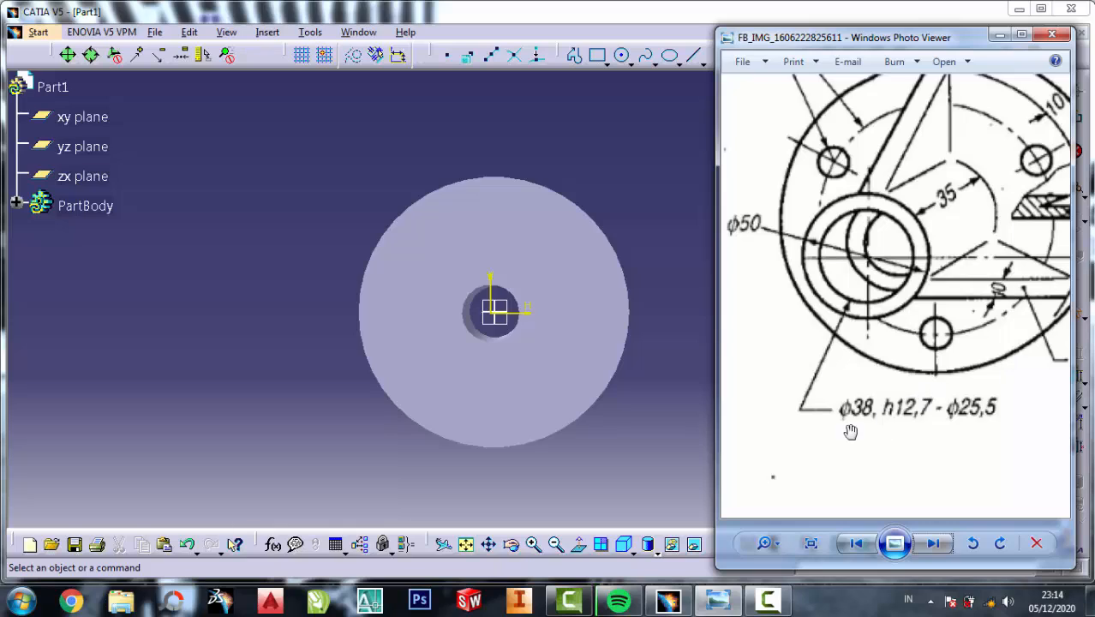
Examine the counterbore's diameter and depth callout for the boss in the reference drawing.
scroll(851, 432, "up", 1)
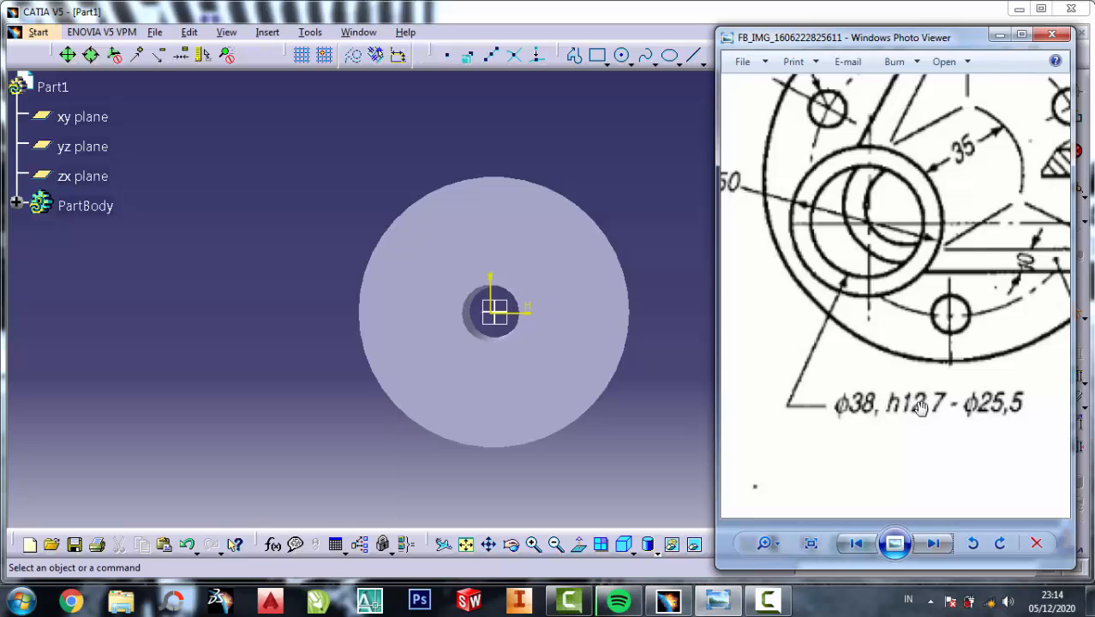
scroll(918, 408, "down", 2)
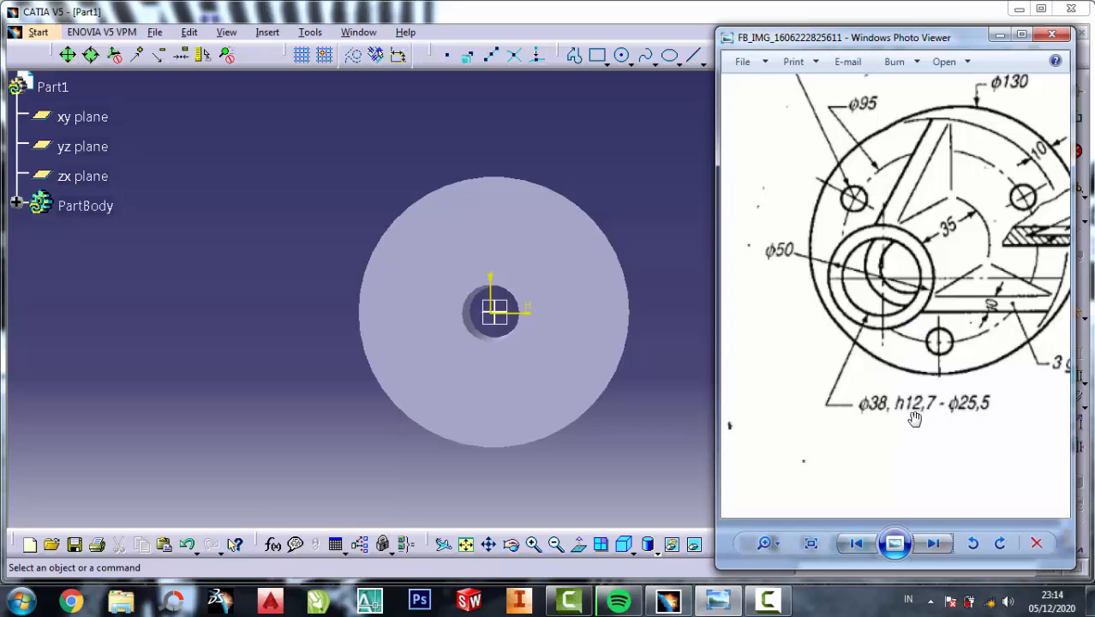
scroll(960, 402, "up", 2)
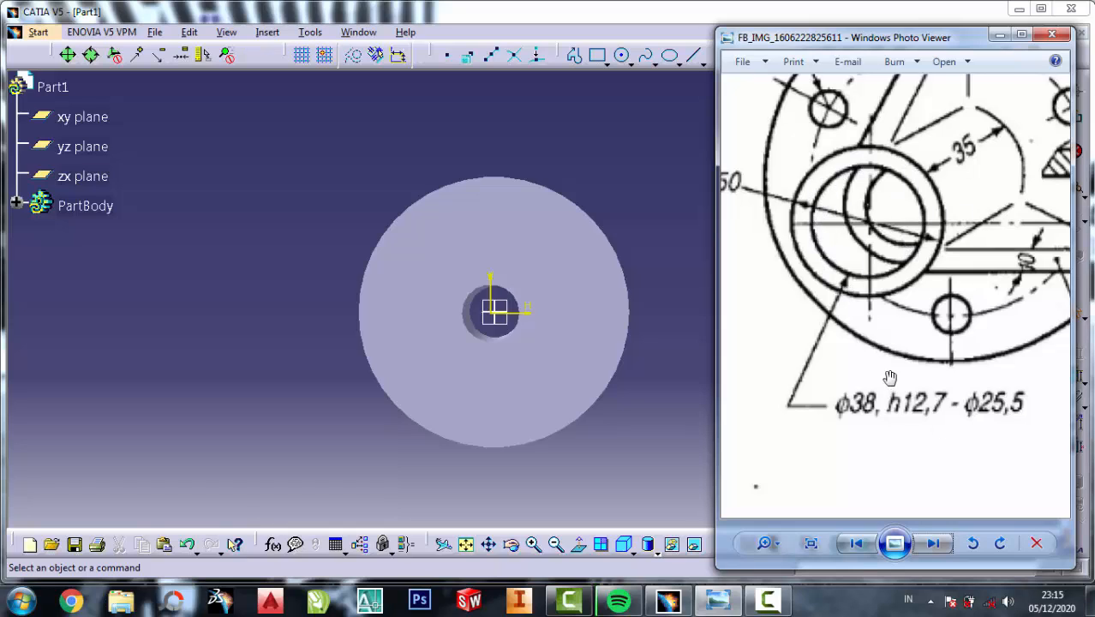
scroll(888, 378, "down", 2)
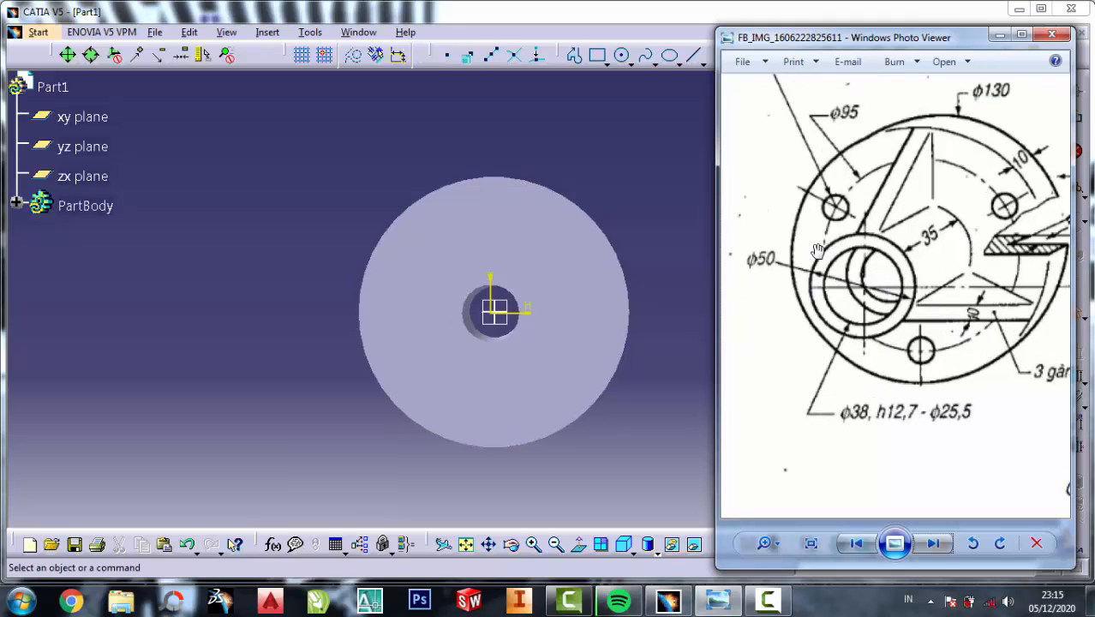
left_click(640, 155)
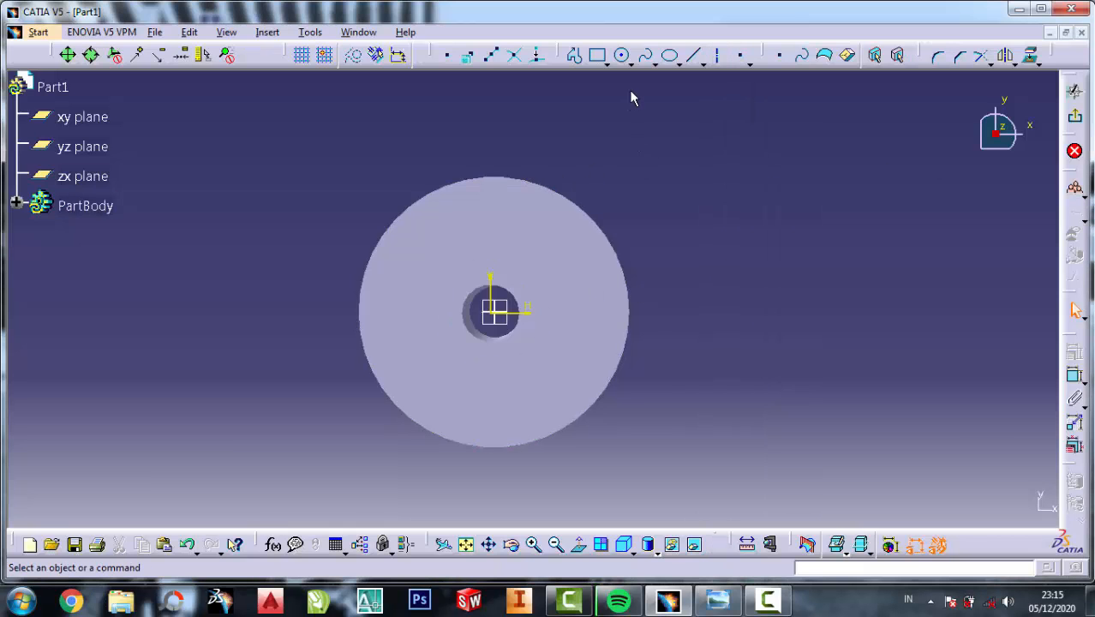
left_click(718, 600)
scroll(917, 460, "up", 2)
left_click(626, 157)
Draw a circle of about 33.5 mm diameter centred on the origin in the sketch on the boss's upper face.
left_click(621, 54)
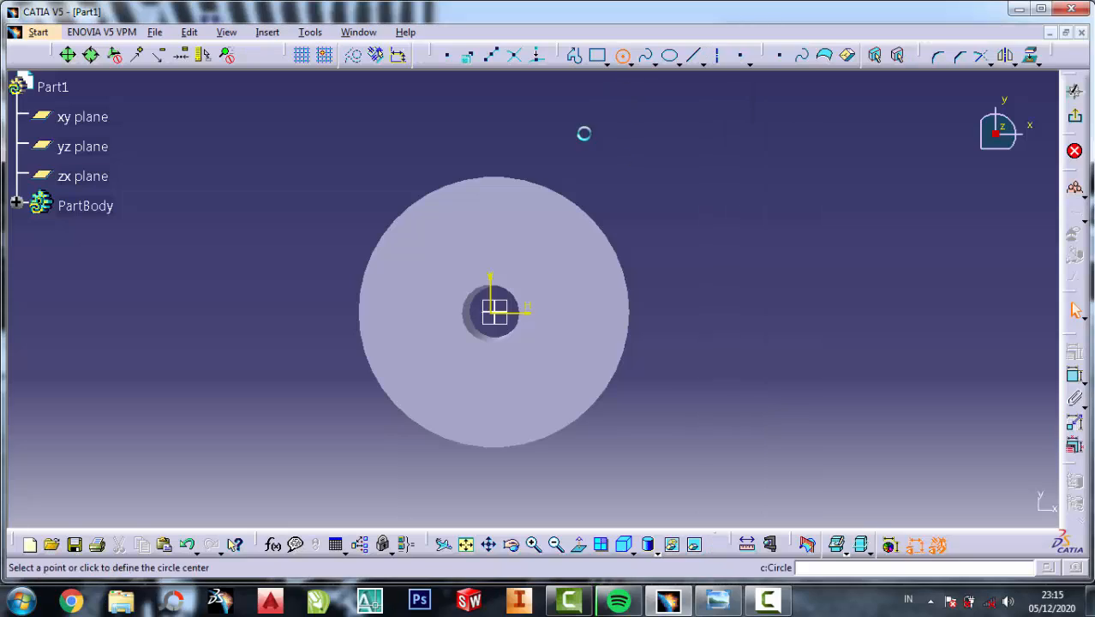
left_click(495, 311)
left_click(529, 310)
Constrain the counterbore circle to a diameter of 38 mm.
left_click(1074, 377)
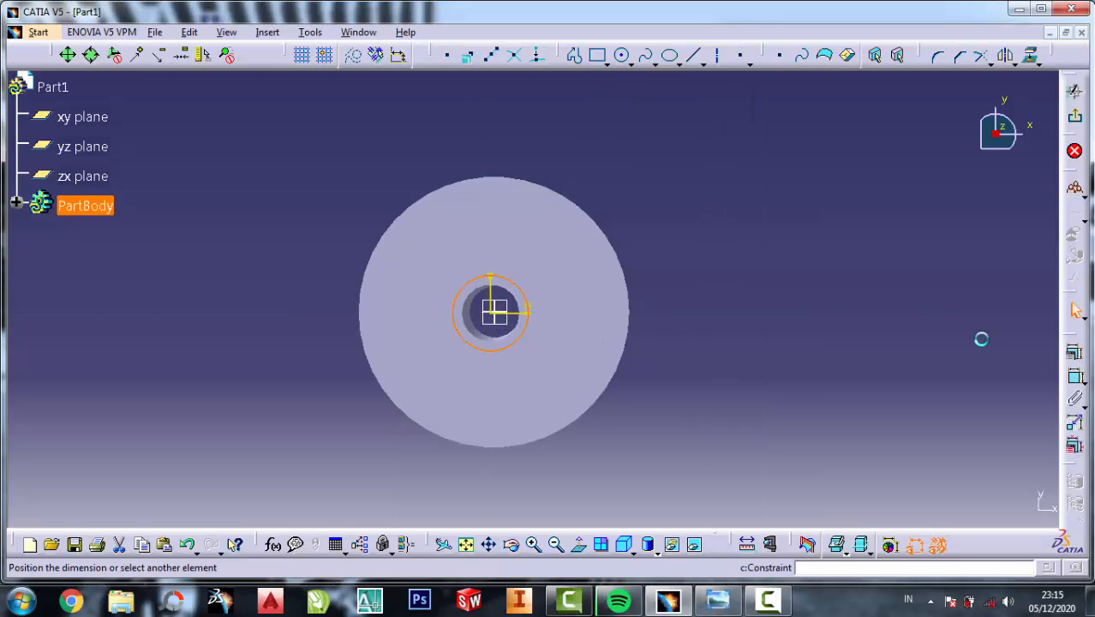
left_click(739, 289)
double_click(739, 283)
type("3")
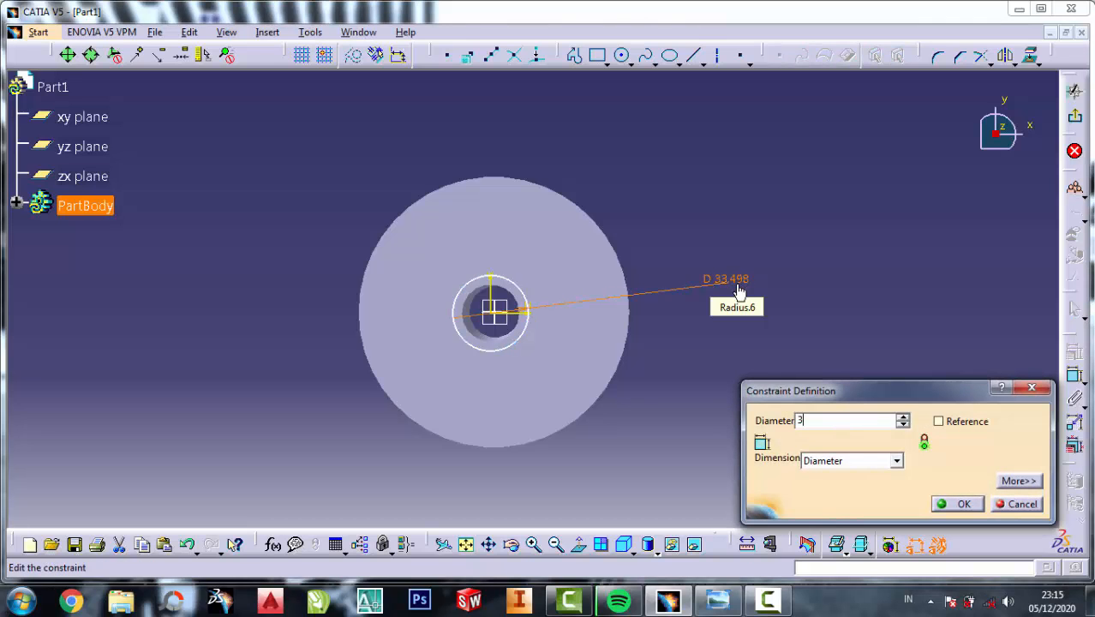
type("8")
left_click(964, 503)
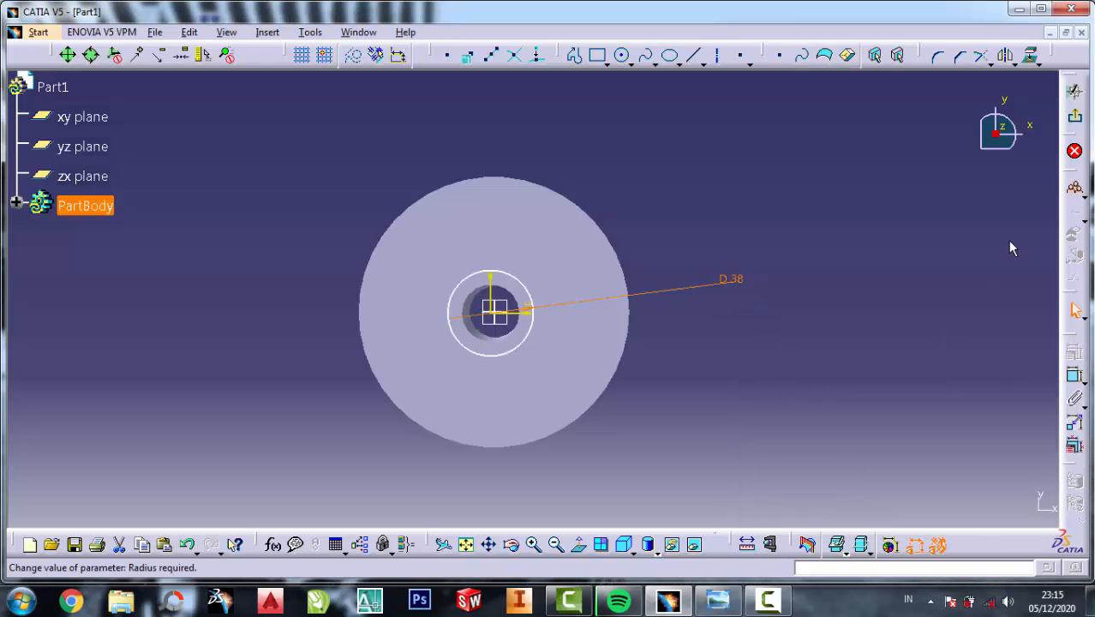
Exit the sketch, check the reference drawing and cut the 38 mm circle into the boss as a pocket 10 mm deep.
left_click(1073, 149)
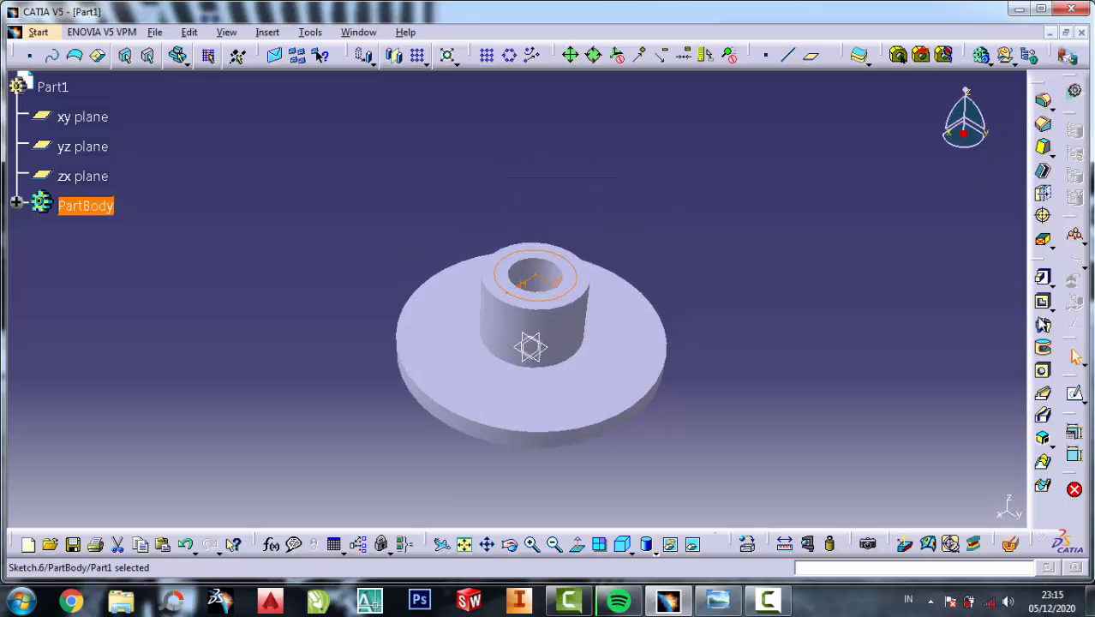
left_click(1044, 303)
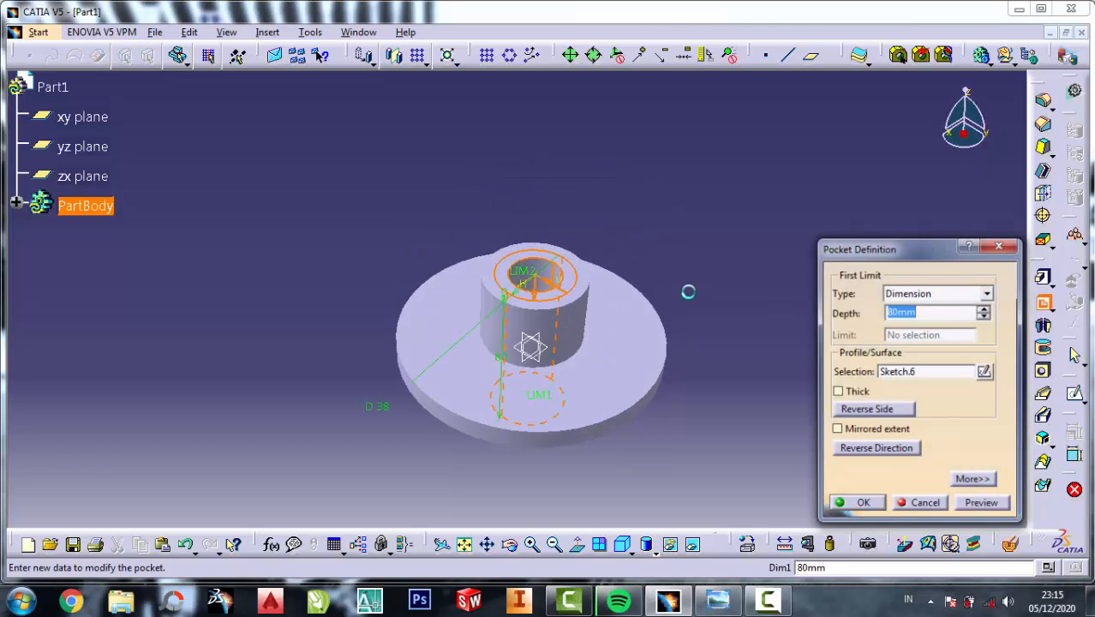
left_click(718, 599)
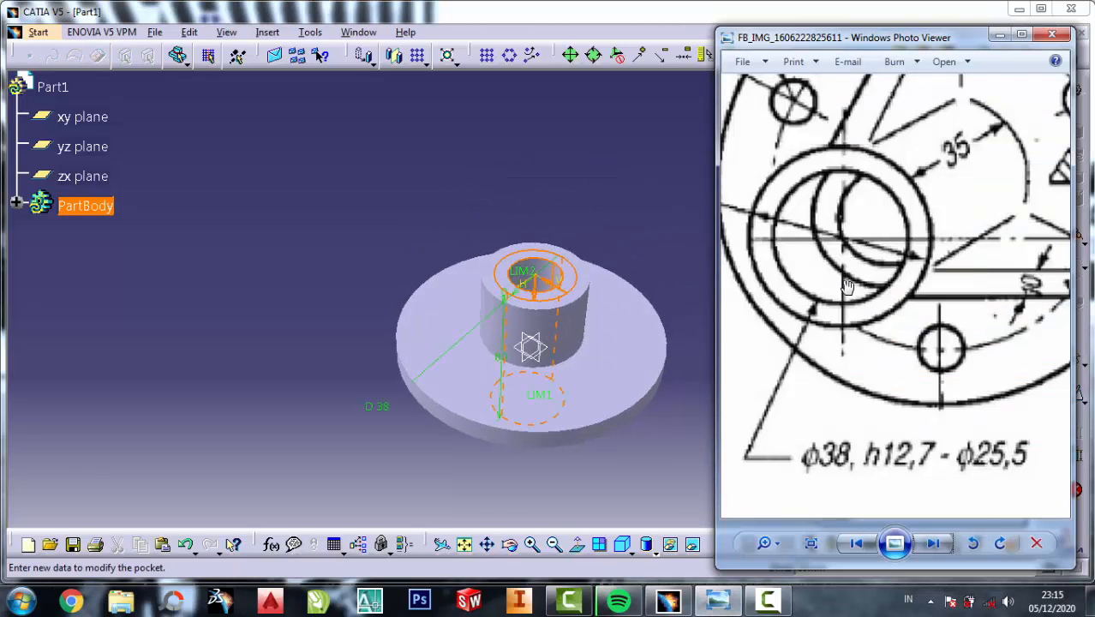
scroll(836, 283, "down", 2)
scroll(835, 283, "up", 1)
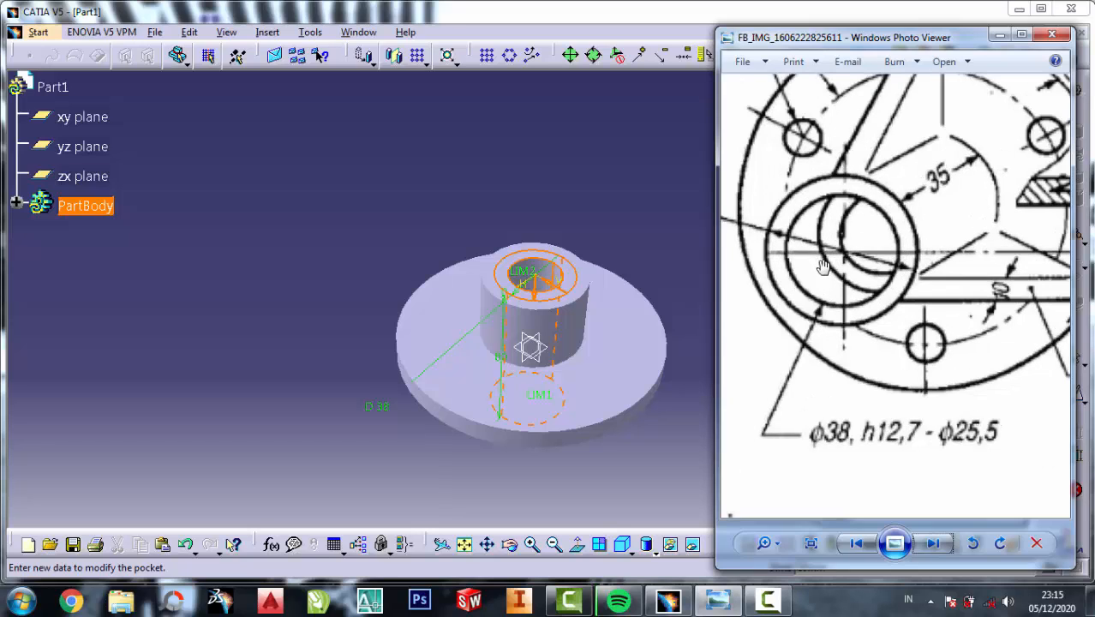
scroll(822, 267, "down", 1)
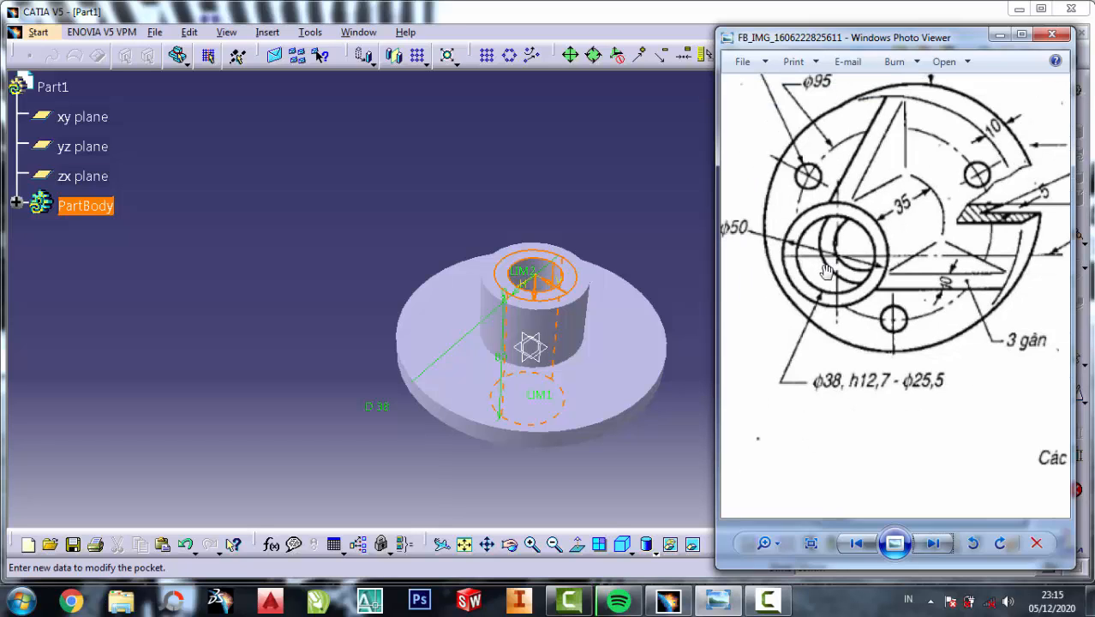
left_click(999, 34)
type("1")
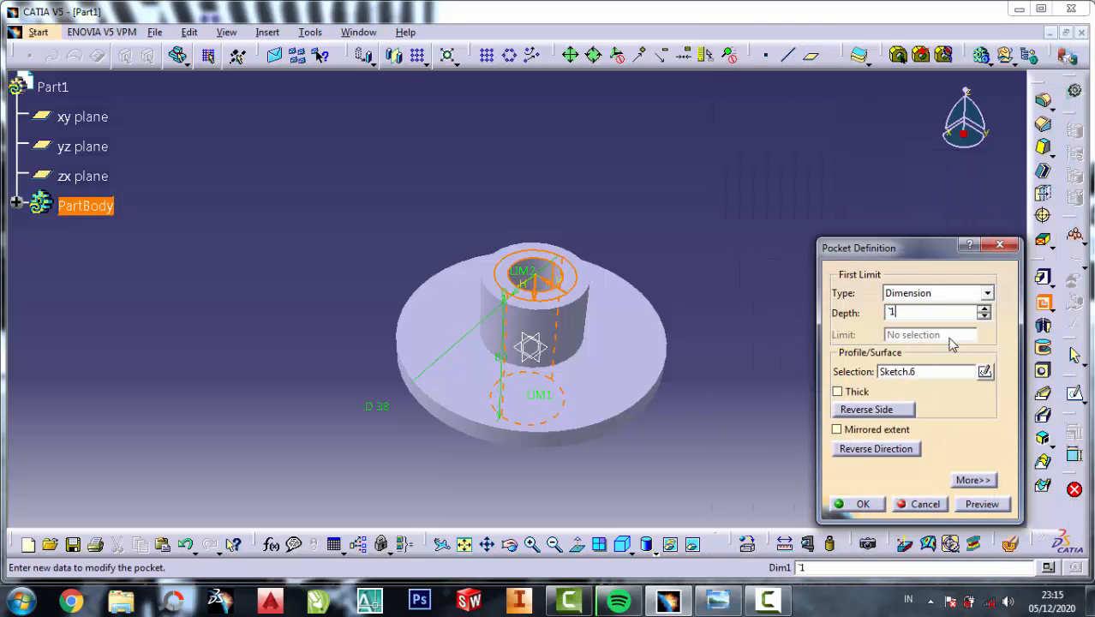
left_click_drag(904, 310, 863, 310)
left_click(863, 505)
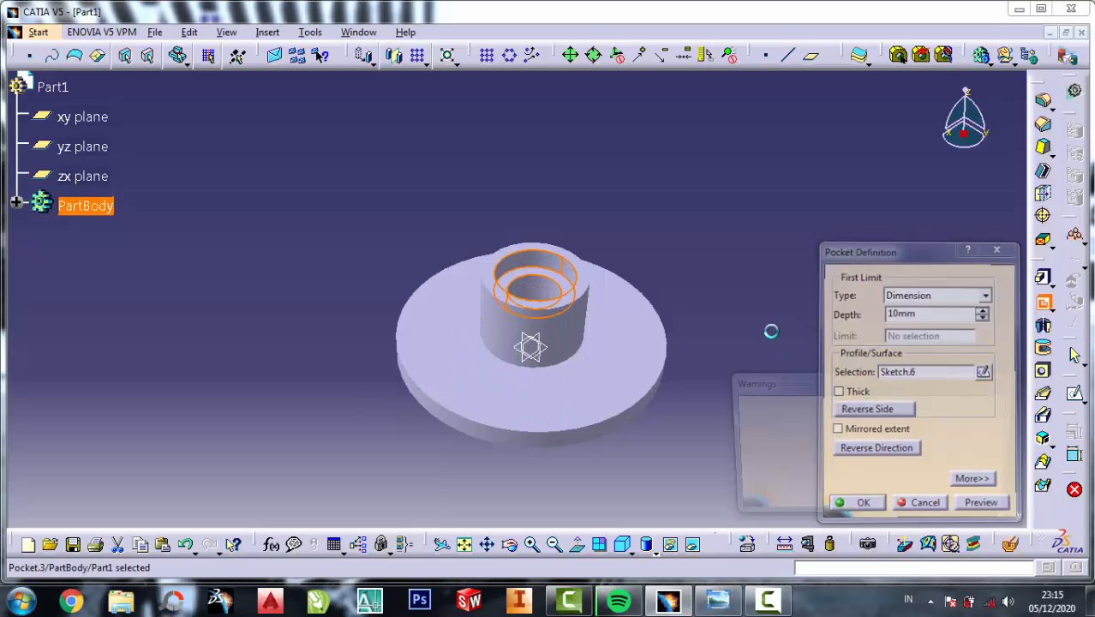
left_click(983, 501)
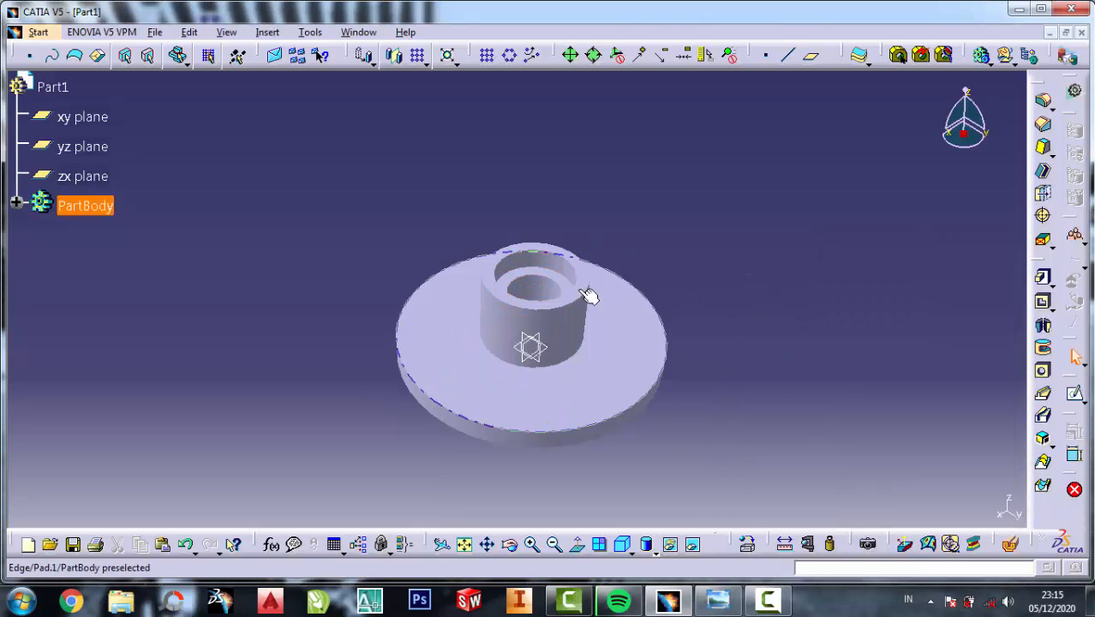
Start a sketch on the disc's upper face and draw a circle of about 73.5 mm diameter centred on the origin.
left_click(718, 600)
scroll(990, 176, "up", 1)
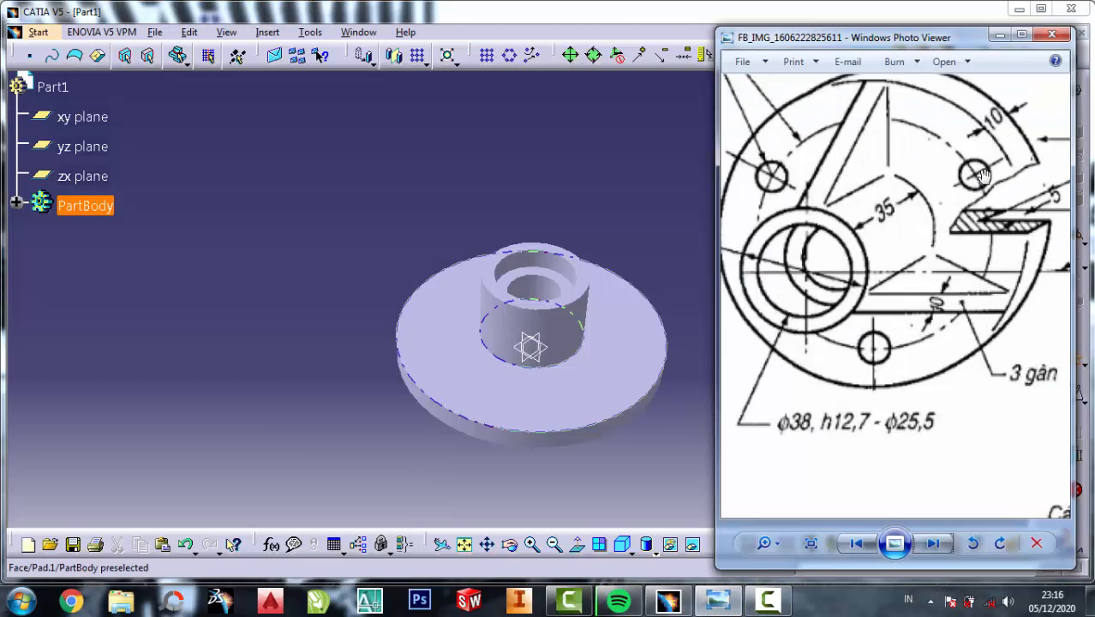
left_click(356, 156)
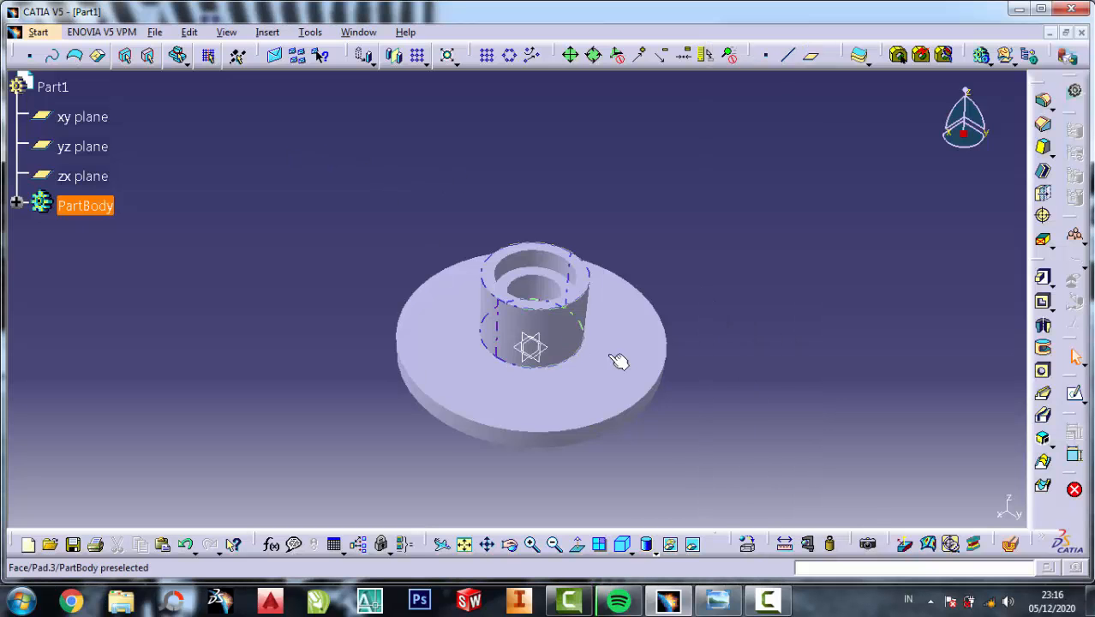
left_click(1076, 398)
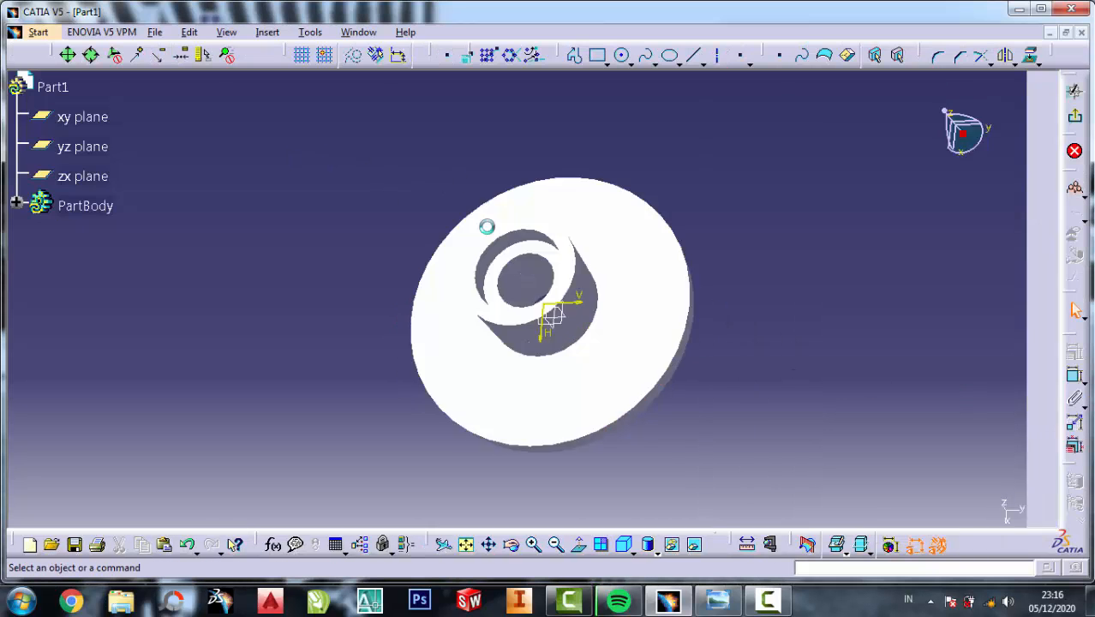
left_click(623, 57)
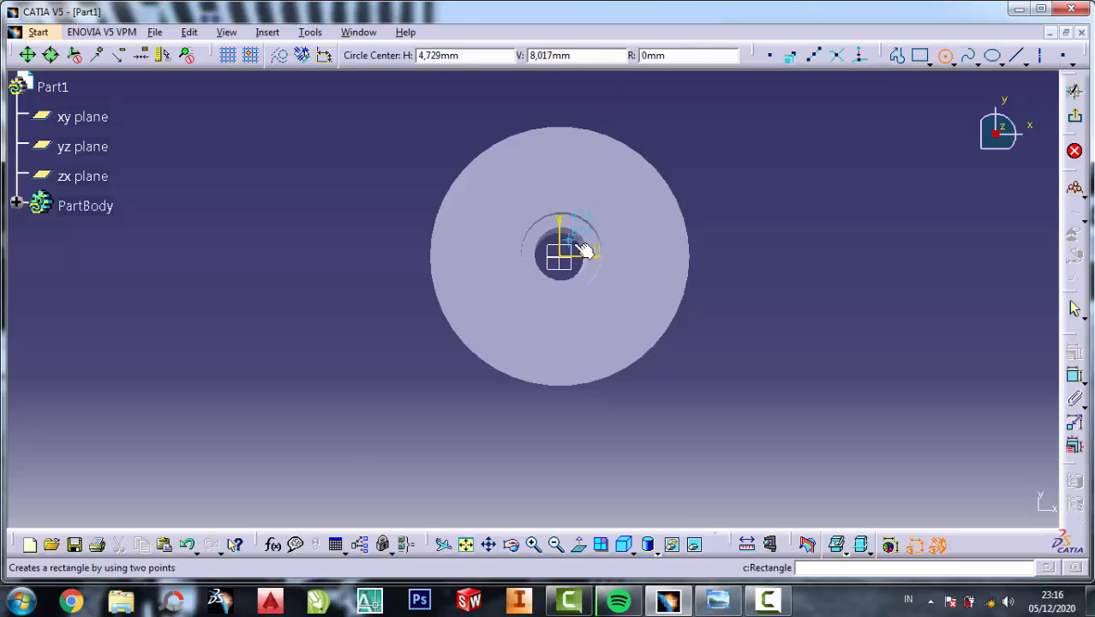
left_click(562, 256)
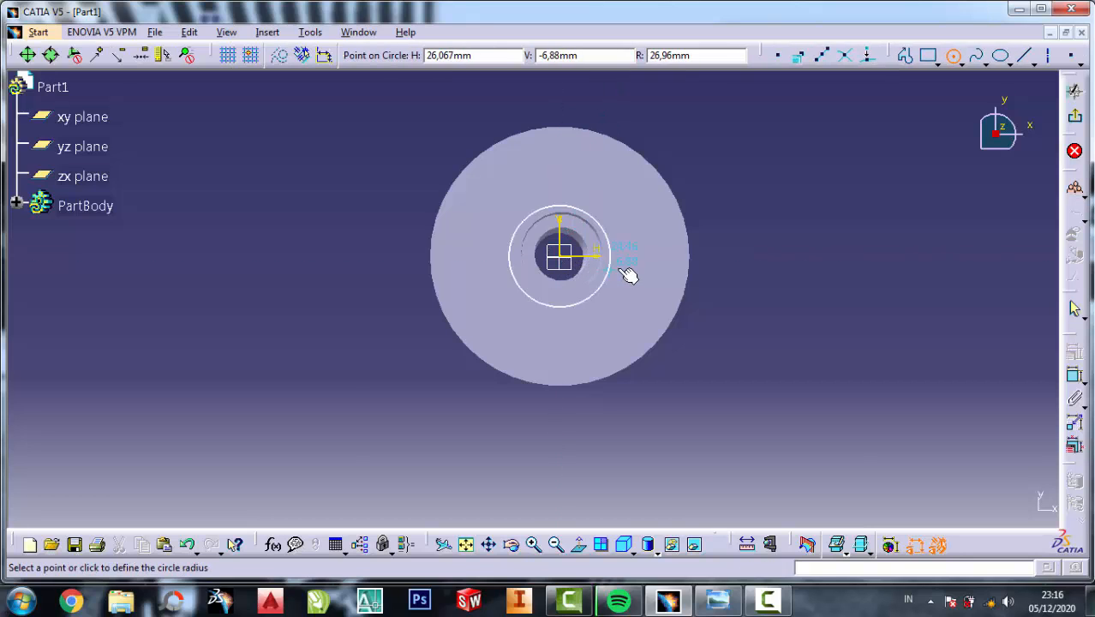
left_click(634, 264)
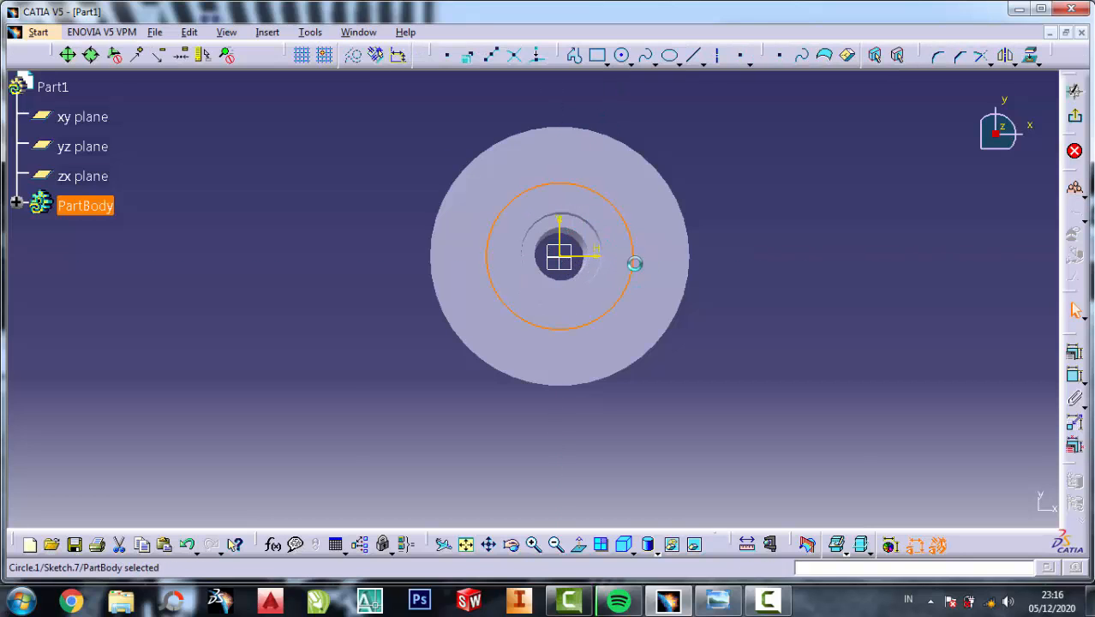
Check the hole circle's size in the reference drawing and constrain the new circle to a diameter of 95 mm.
left_click(718, 600)
left_click_drag(911, 240, 911, 172)
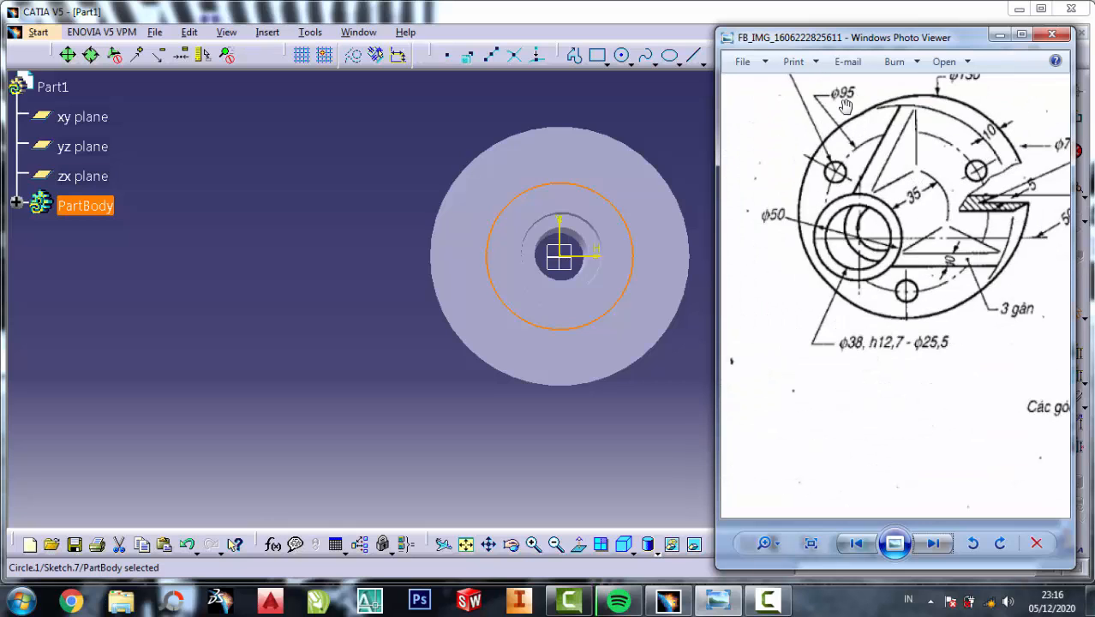
left_click(1000, 34)
left_click(1075, 374)
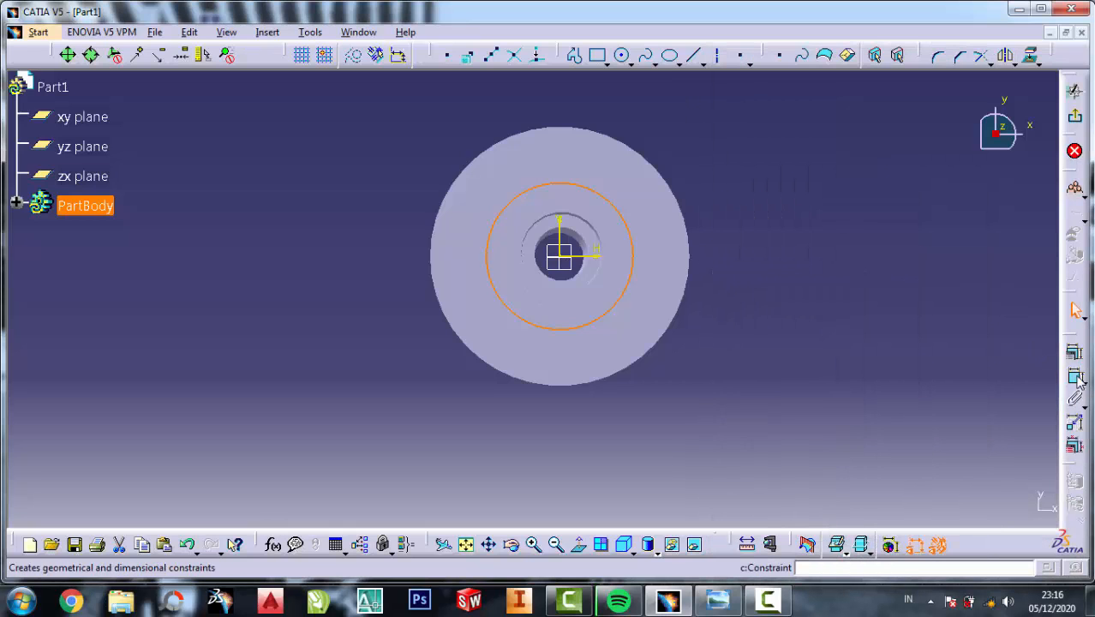
left_click(867, 235)
double_click(867, 236)
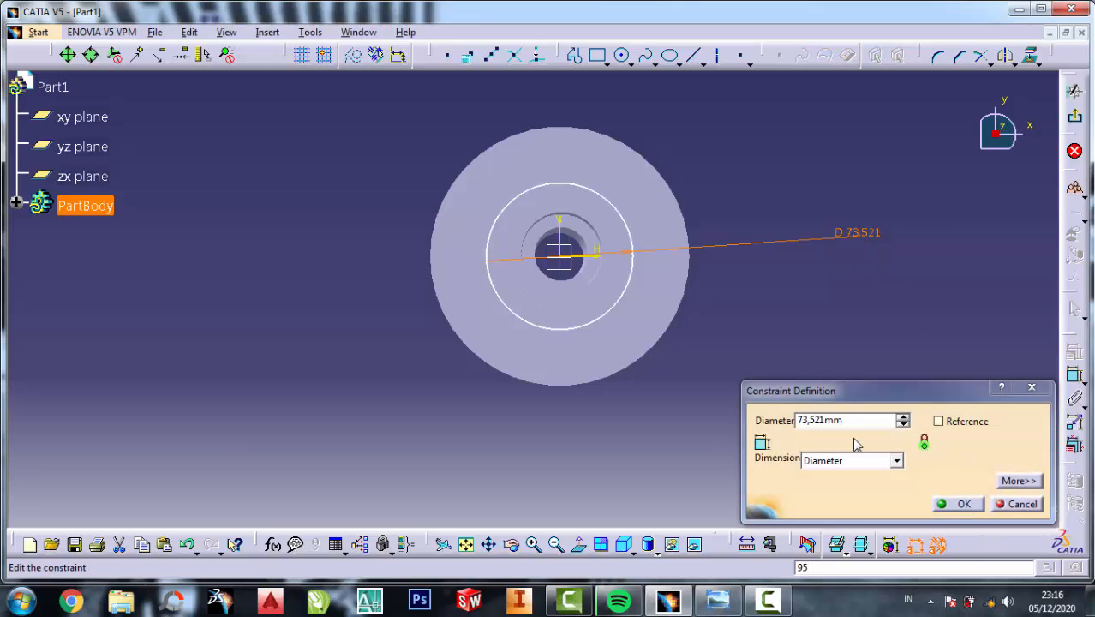
left_click_drag(844, 420, 763, 415)
type("95")
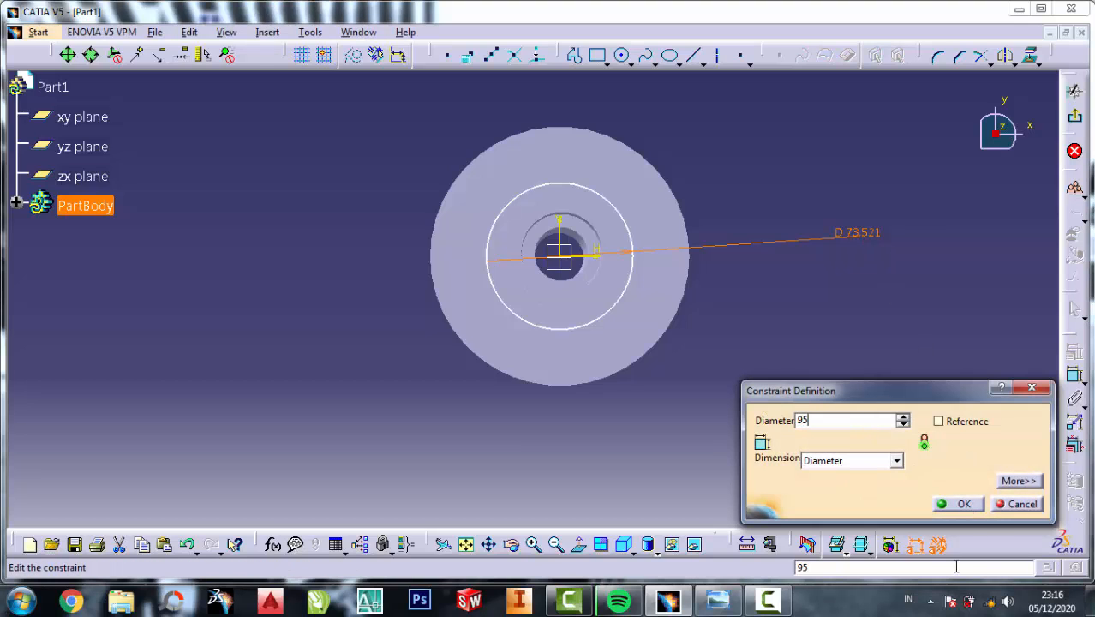
left_click(964, 503)
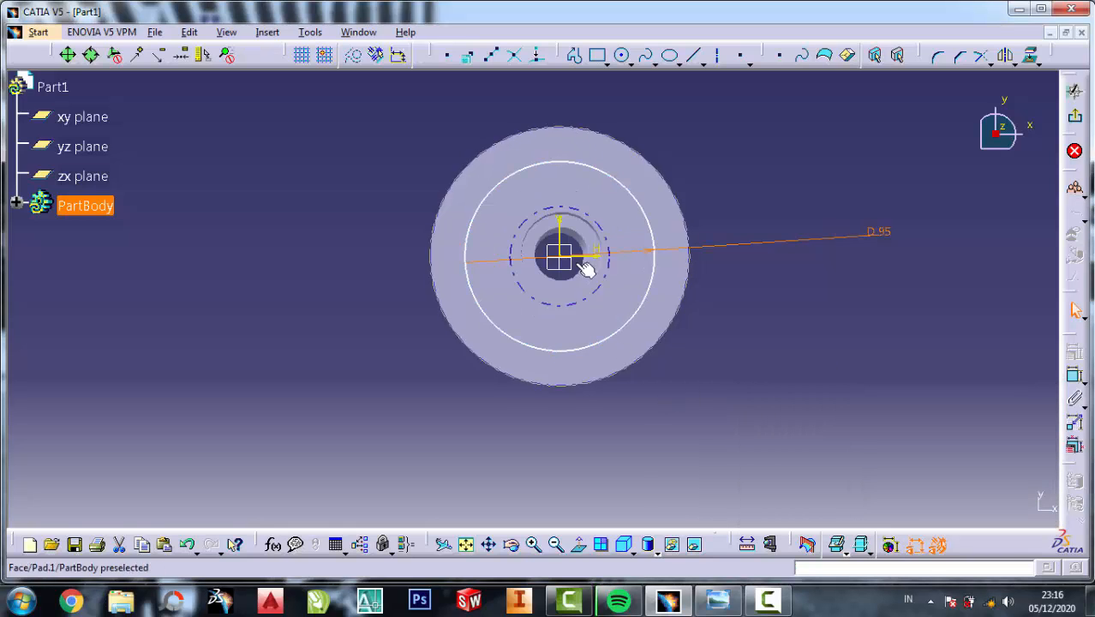
Draw a circle of about 14.7 mm diameter centred on the uppermost point of the 95 mm circle.
left_click(535, 545)
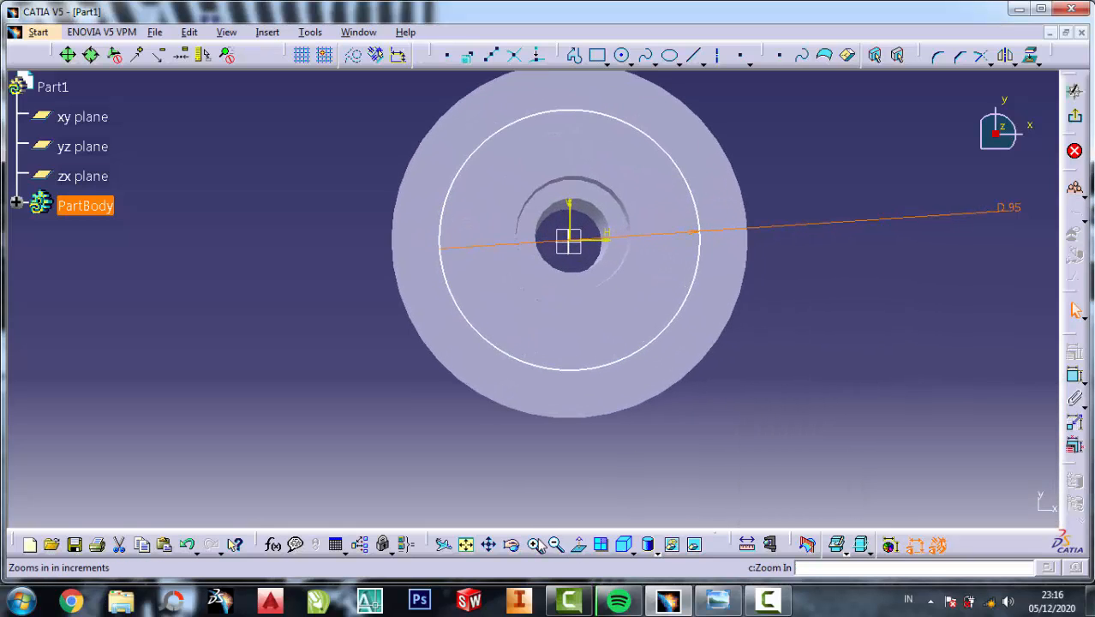
middle_click_drag(782, 154, 744, 259)
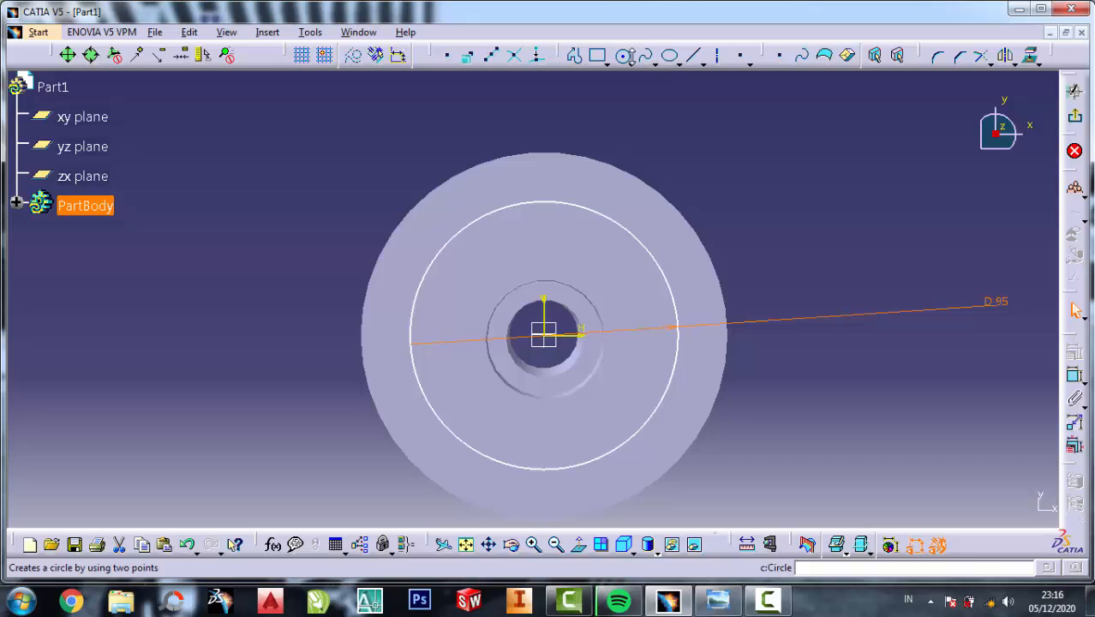
left_click(622, 55)
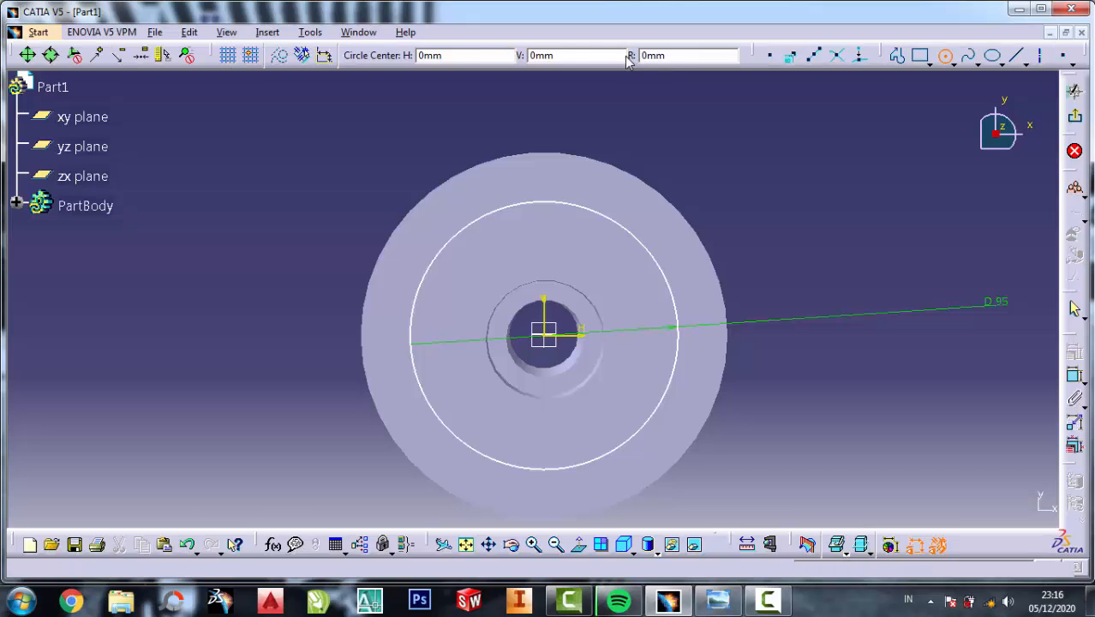
left_click(543, 202)
left_click(549, 188)
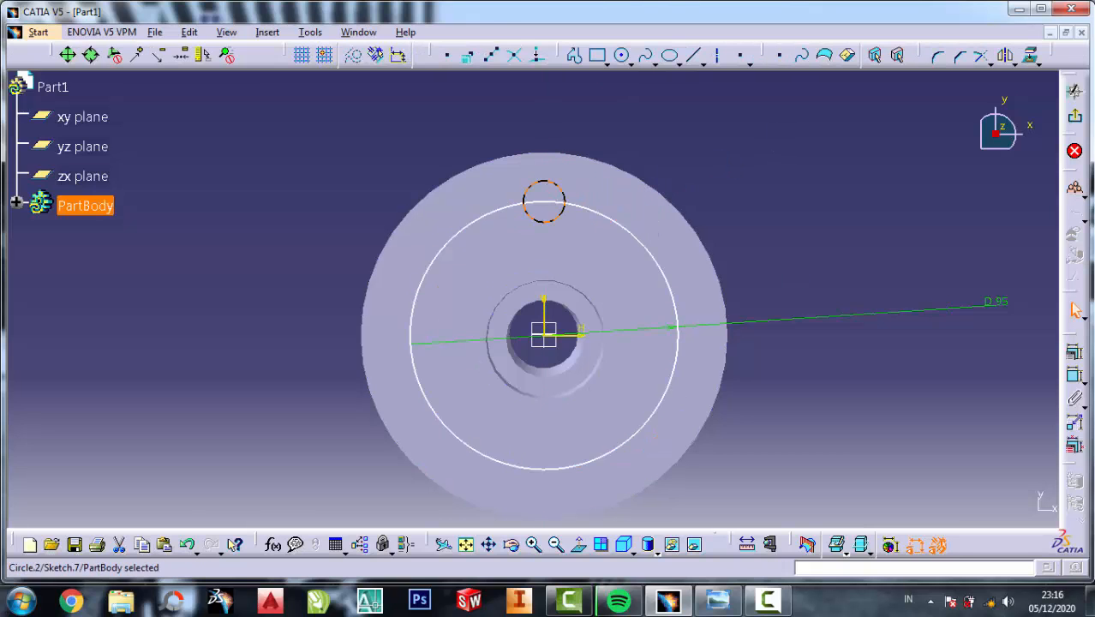
Check the hole diameter in the reference drawing and constrain the small circle to a diameter of 13 mm.
left_click(1075, 374)
left_click(786, 202)
double_click(787, 200)
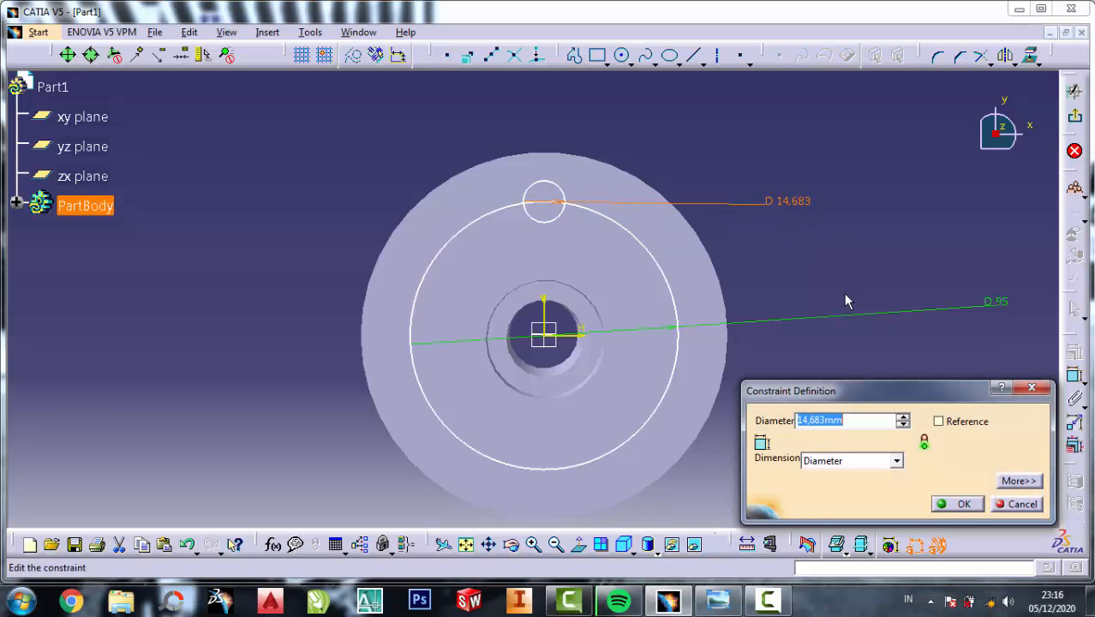
left_click(719, 600)
scroll(766, 209, "up", 1)
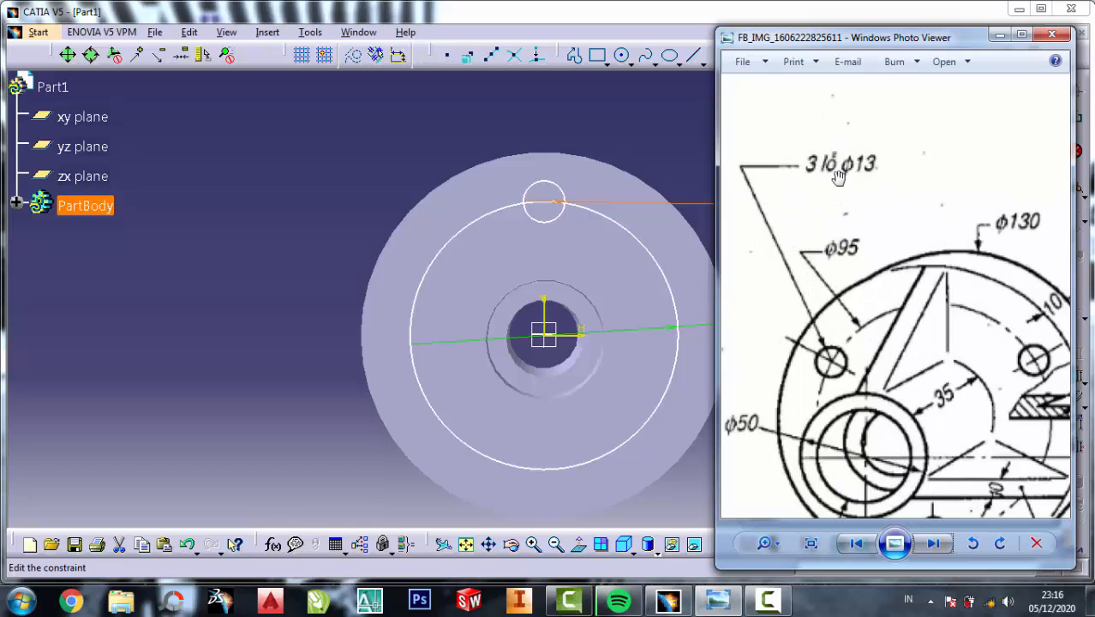
scroll(821, 173, "down", 1)
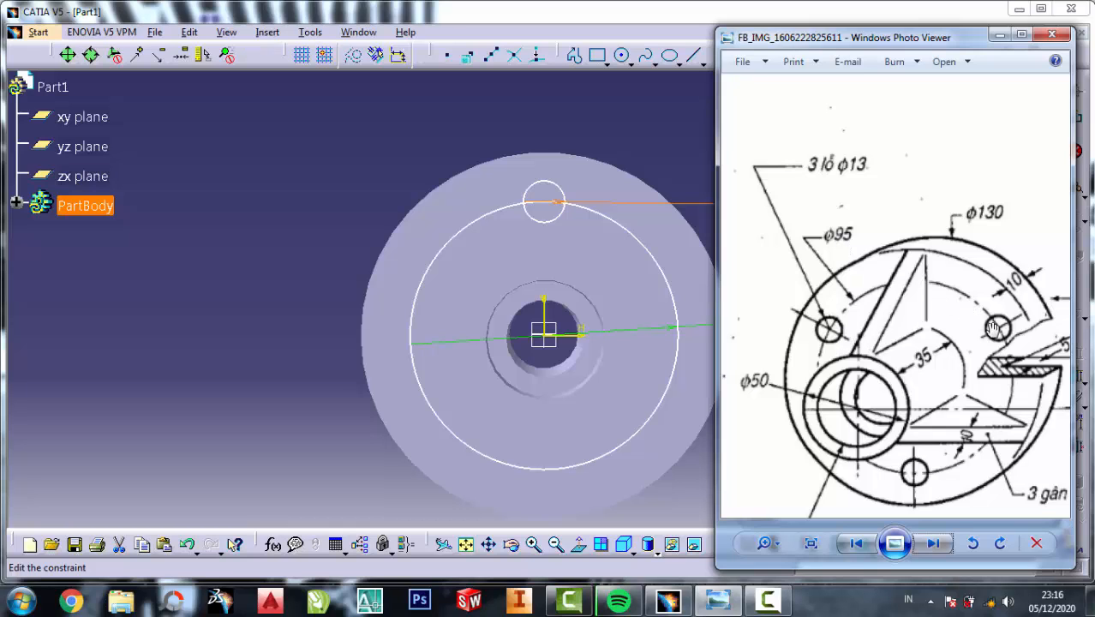
left_click(998, 35)
type("13")
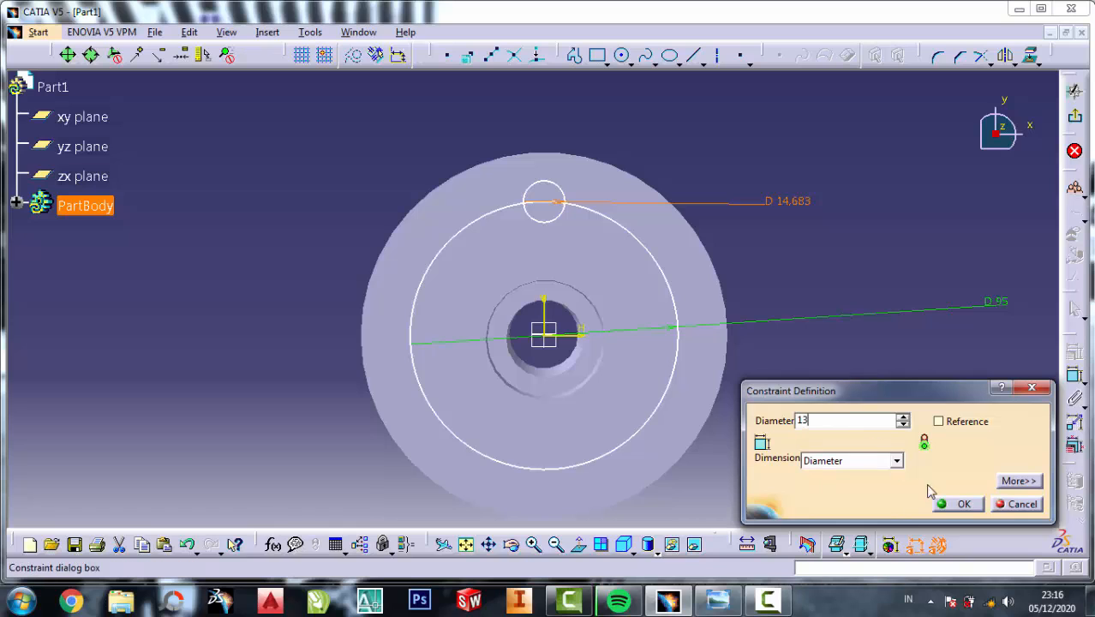
left_click(957, 503)
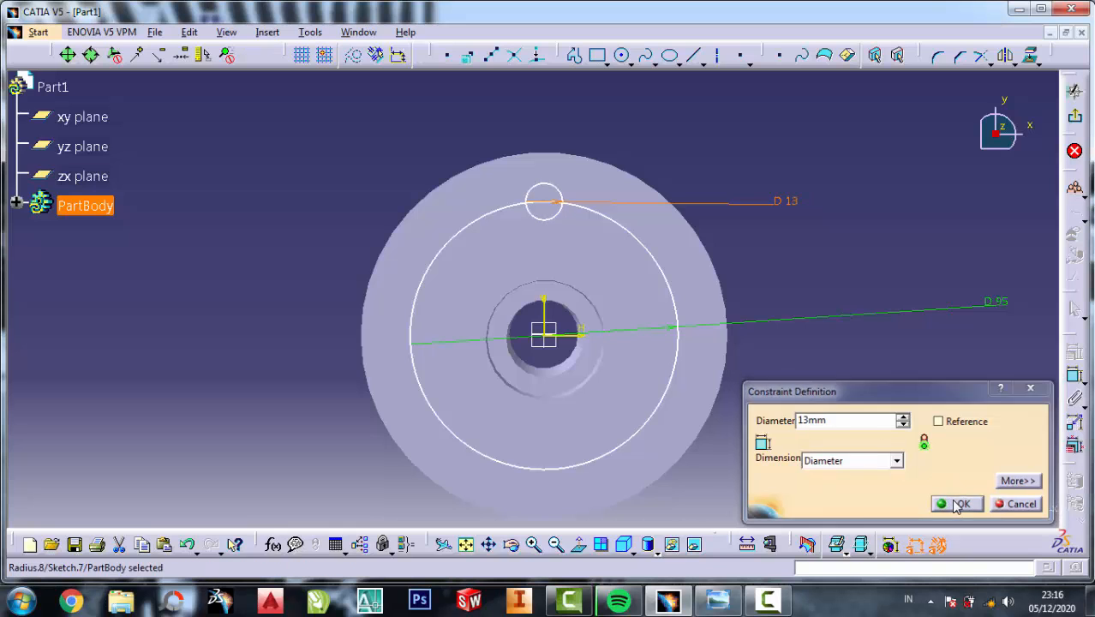
Cut the 95 mm construction circle out of the sketch, exit it and pocket the 13 mm circle 30 mm deep through the disc.
right_click(673, 281)
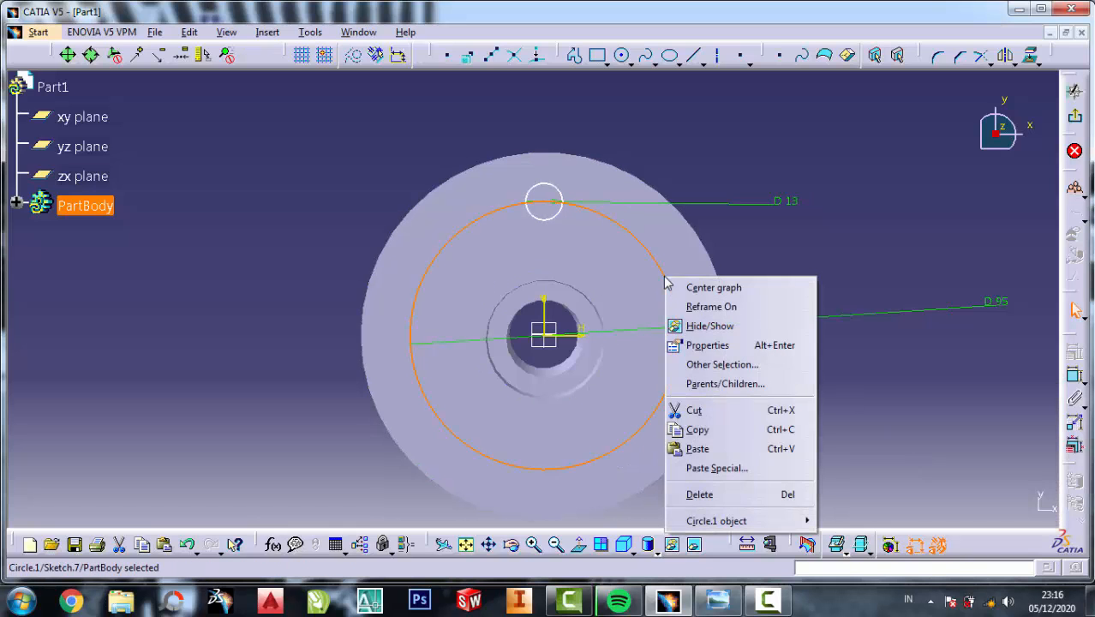
left_click(704, 412)
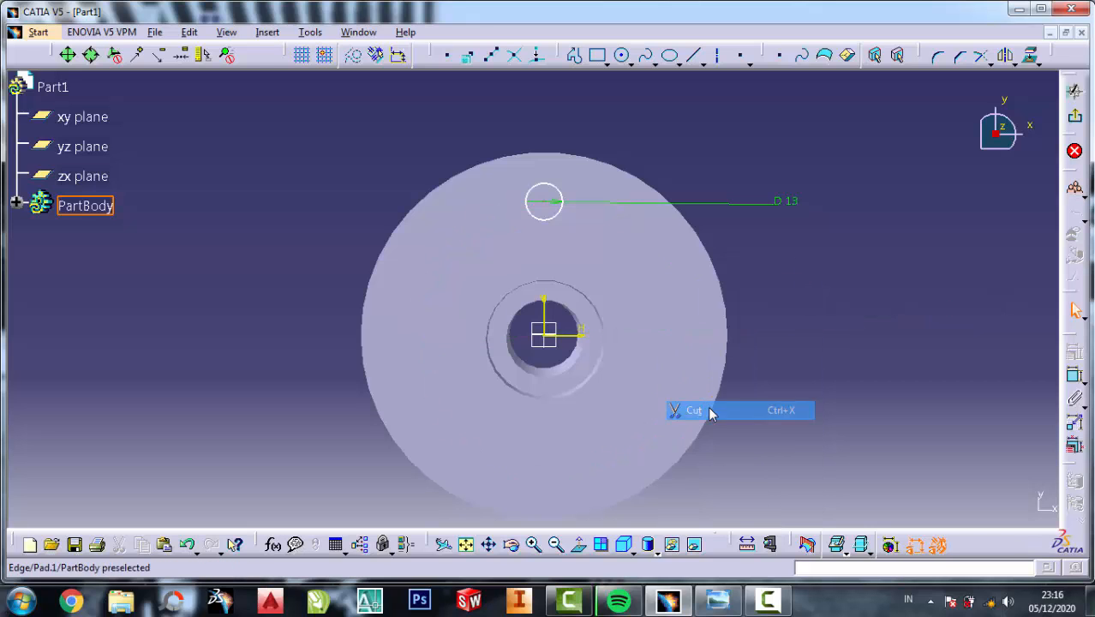
left_click(1075, 120)
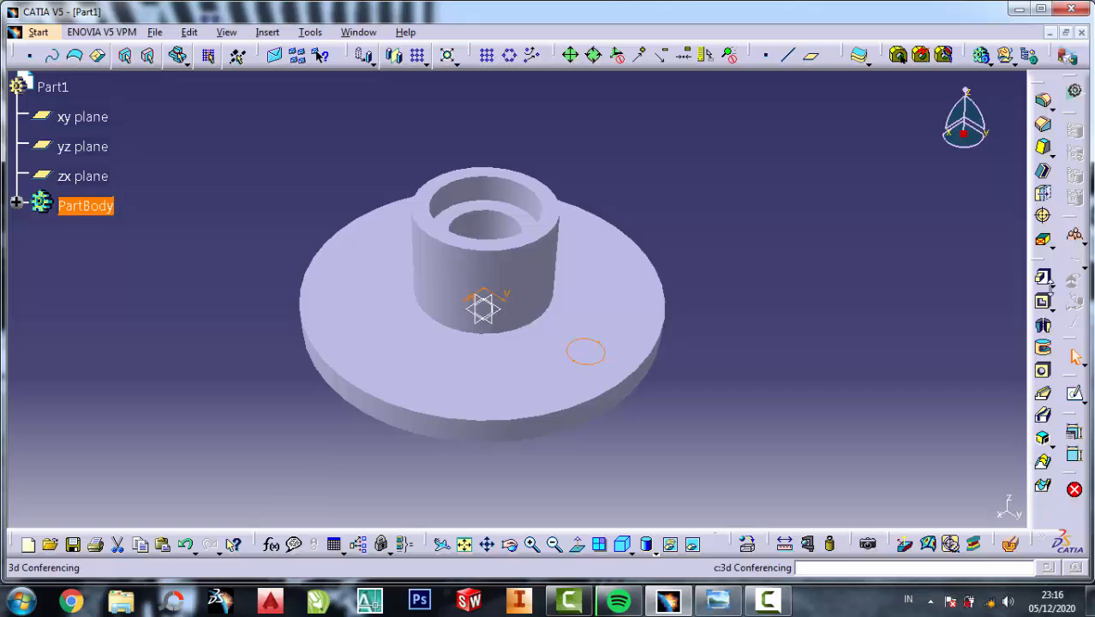
left_click(1043, 301)
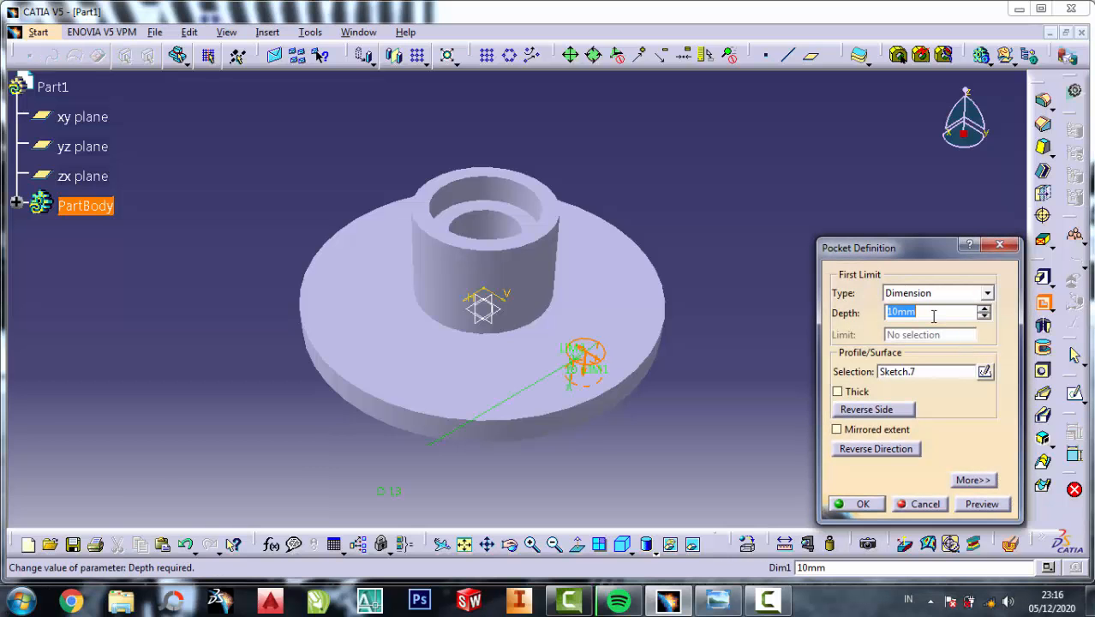
type("30")
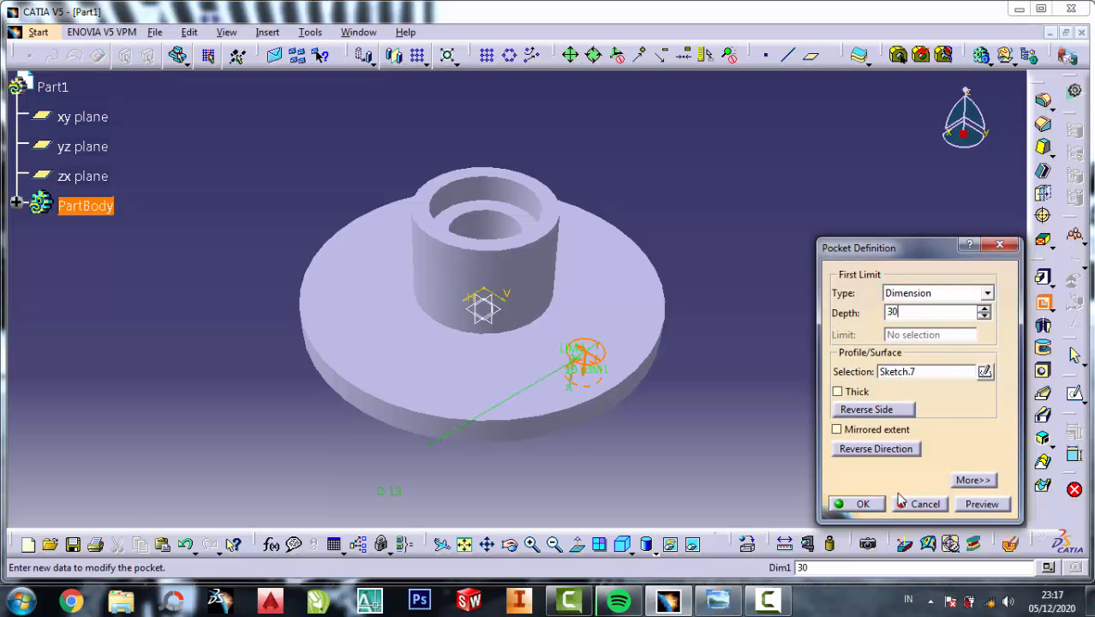
left_click(861, 504)
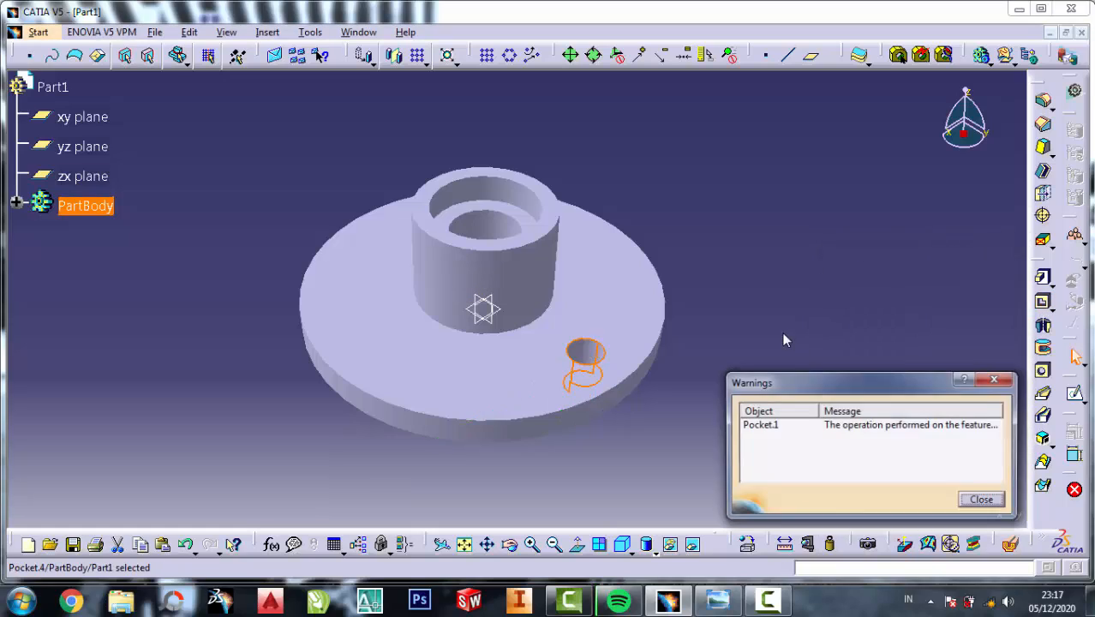
left_click(984, 504)
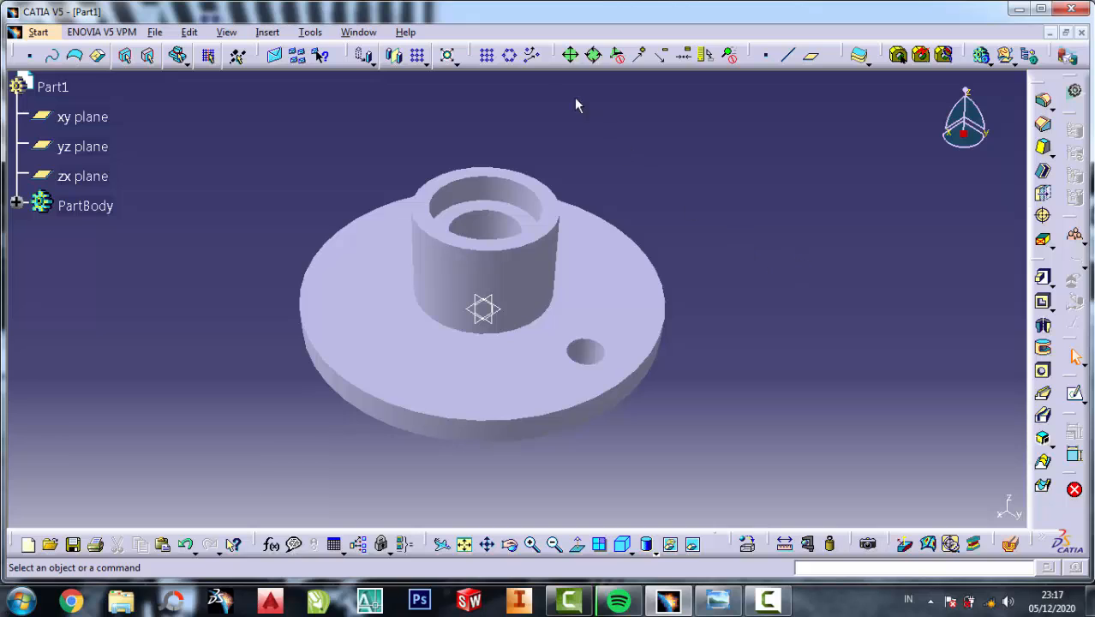
Start a circular pattern of the 13 mm hole with the disc's upper face as reference element.
left_click(509, 55)
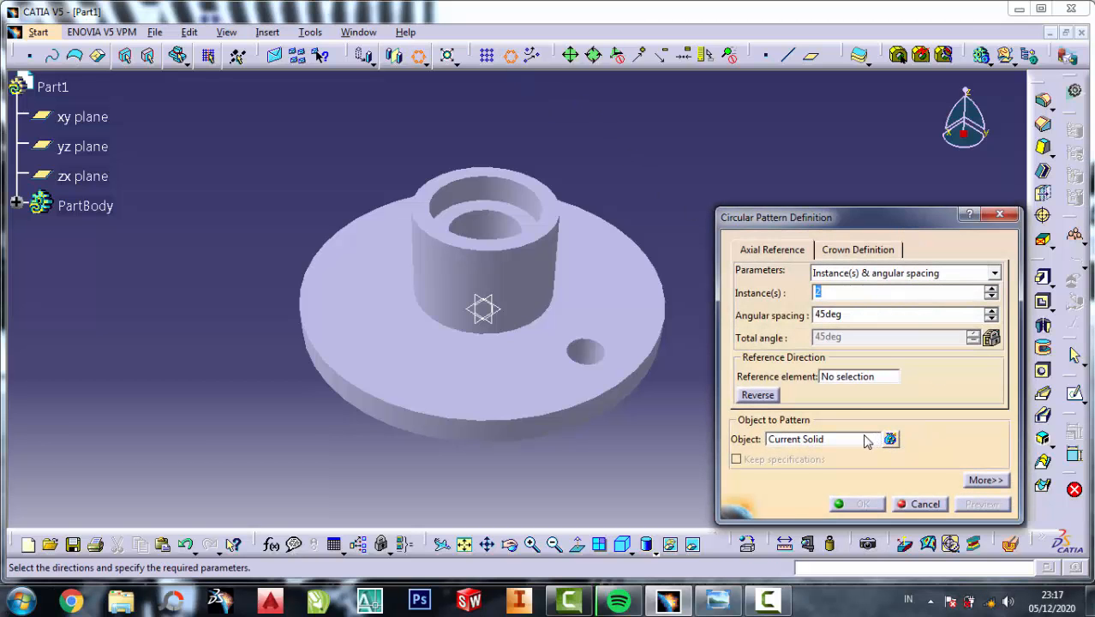
left_click(866, 441)
left_click(581, 364)
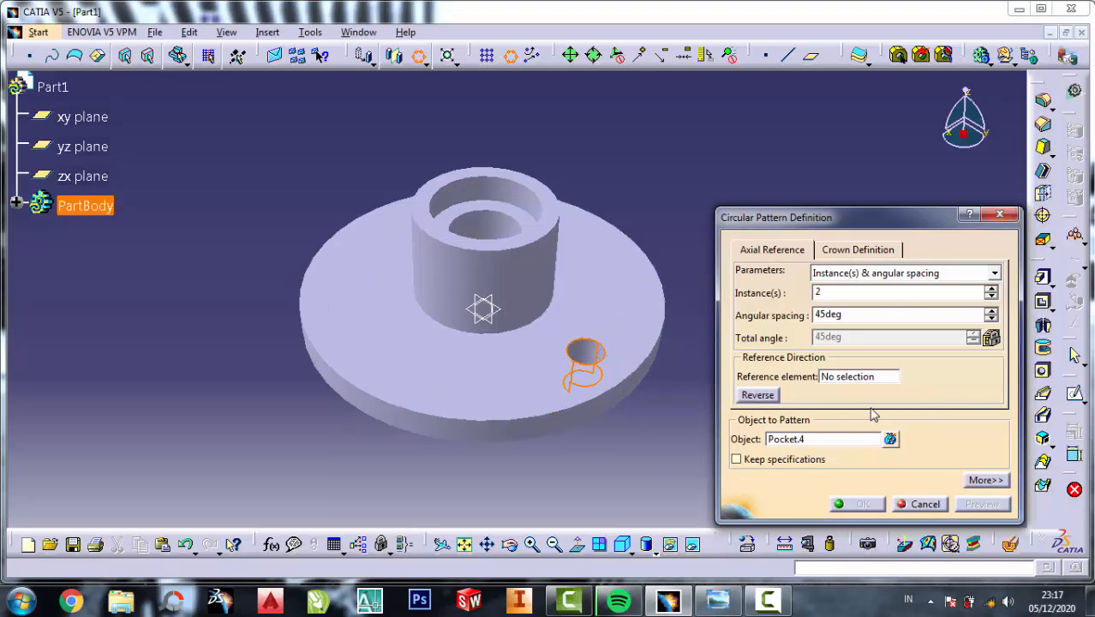
left_click(855, 377)
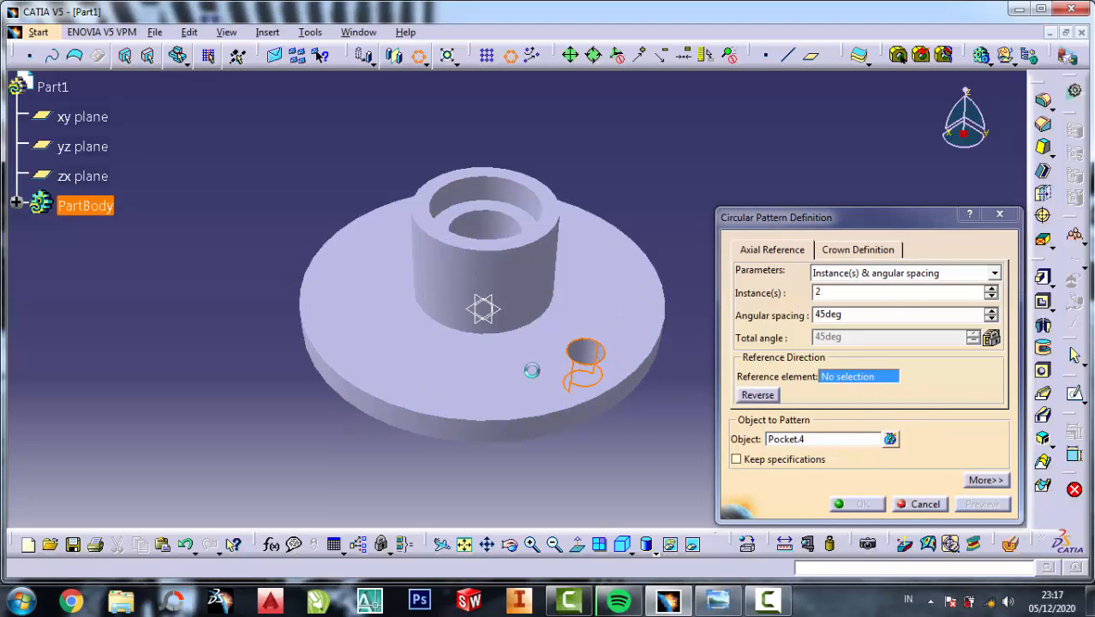
left_click(532, 371)
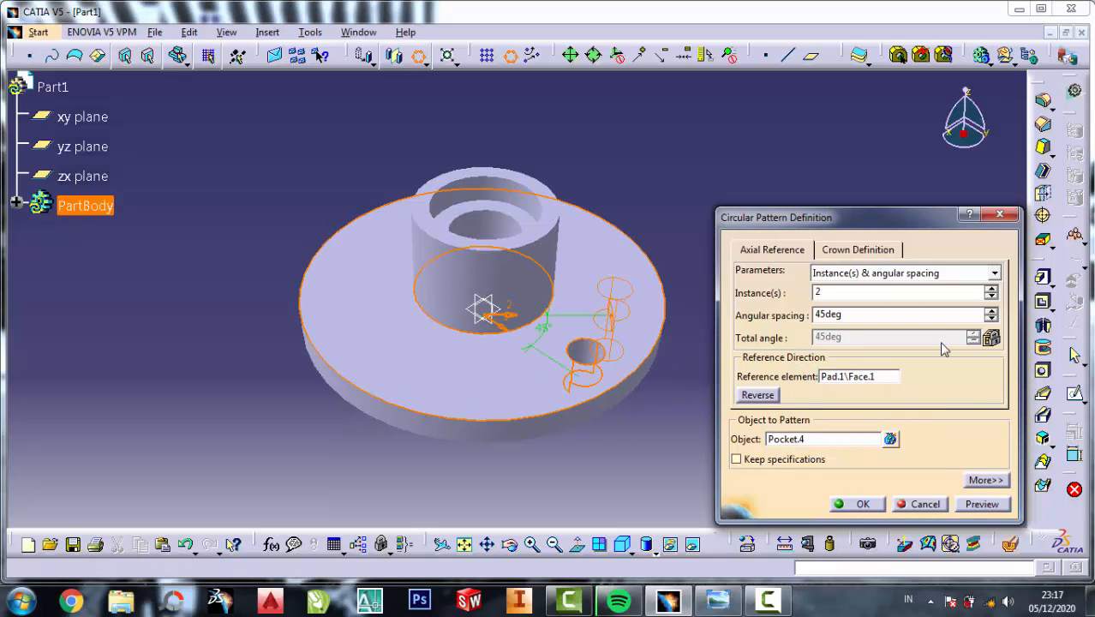
Set the pattern to a complete crown with 3 instances and create it.
left_click(897, 274)
left_click(897, 274)
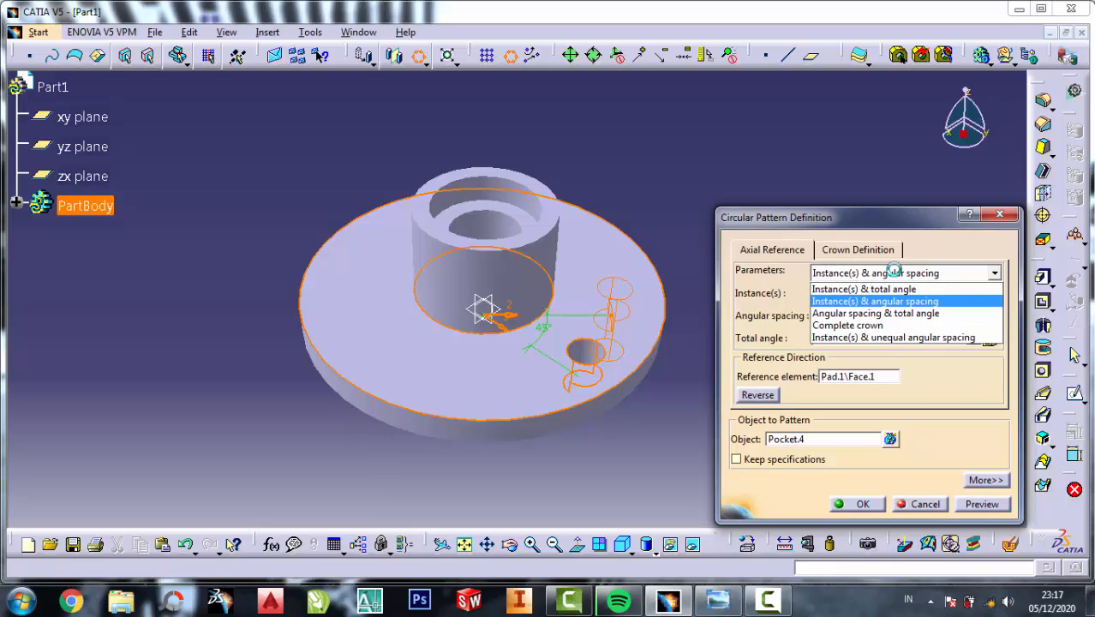
left_click(858, 327)
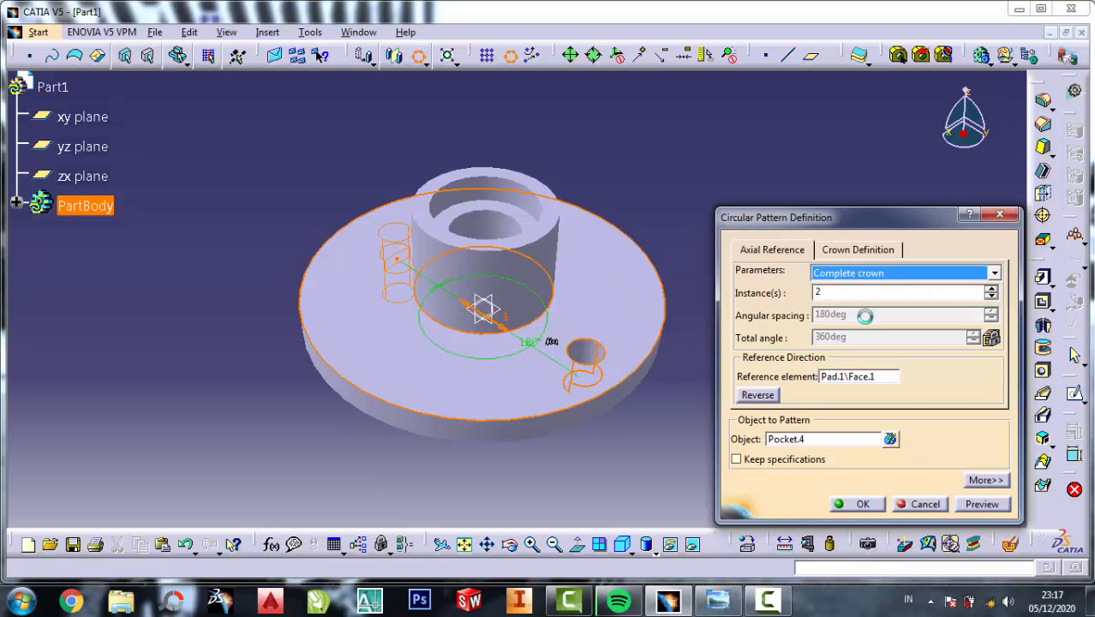
double_click(811, 292)
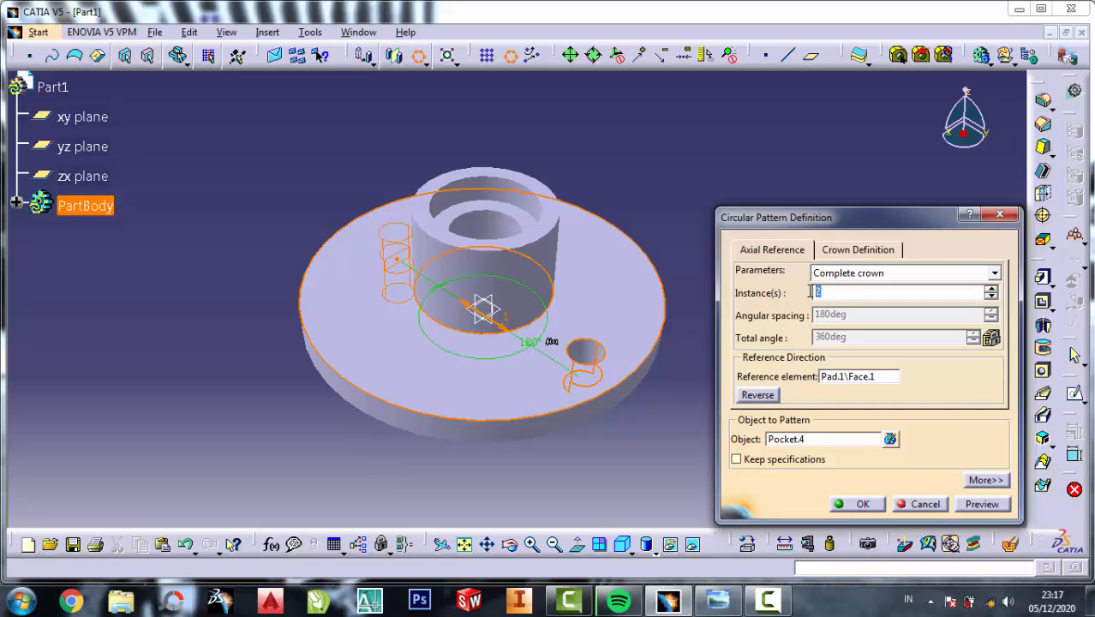
left_click(852, 507)
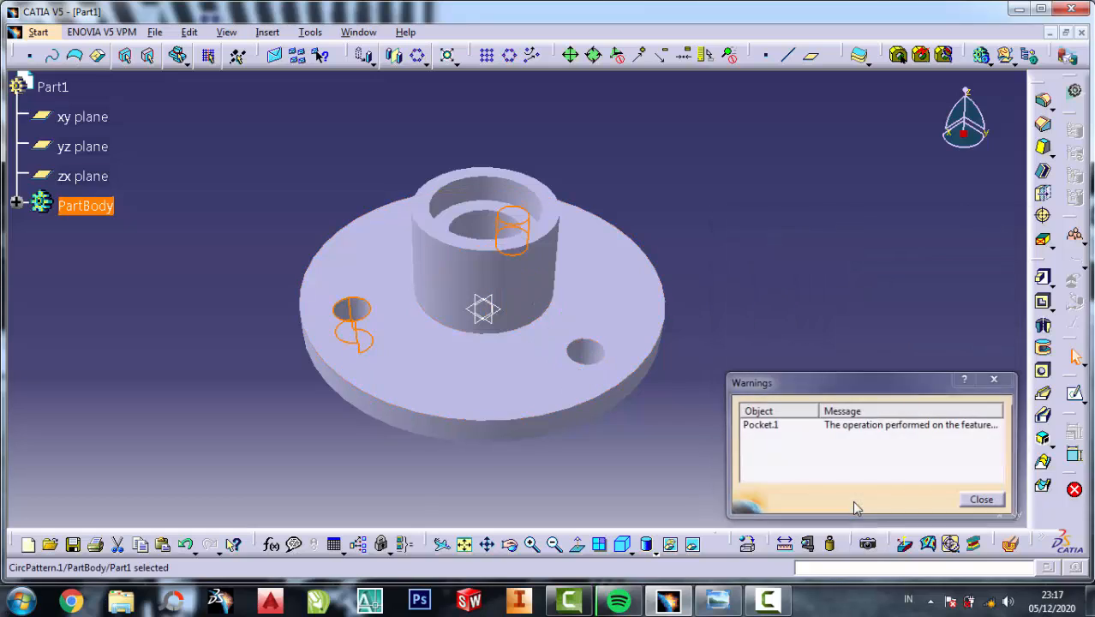
left_click(985, 502)
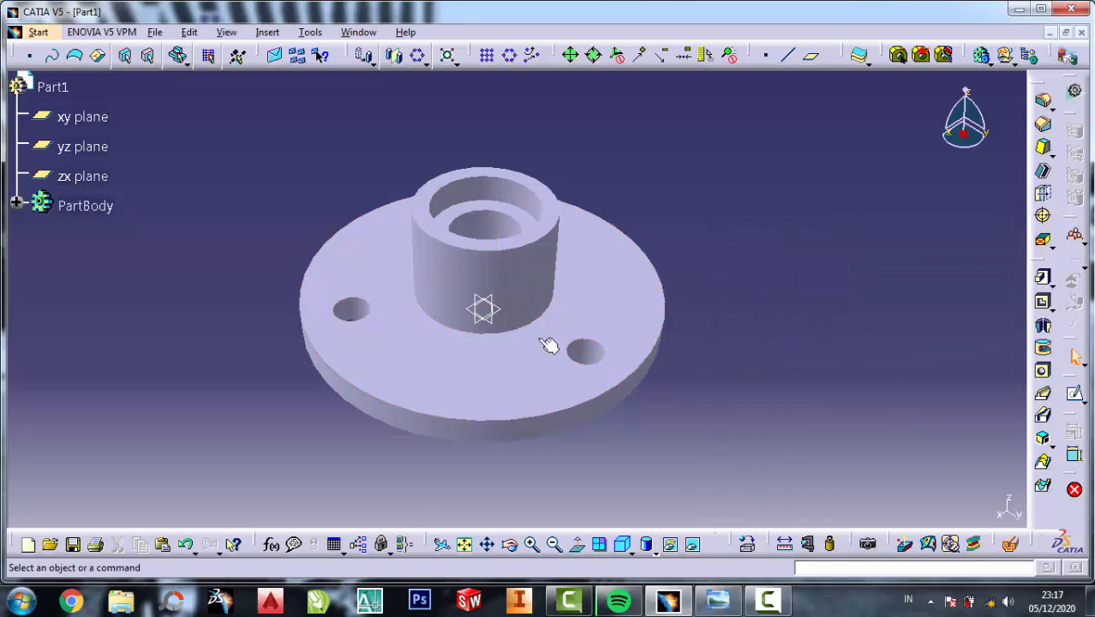
Orbit the flange to inspect the patterned holes and examine the ribs and their dimensions in the reference drawing.
left_click(510, 544)
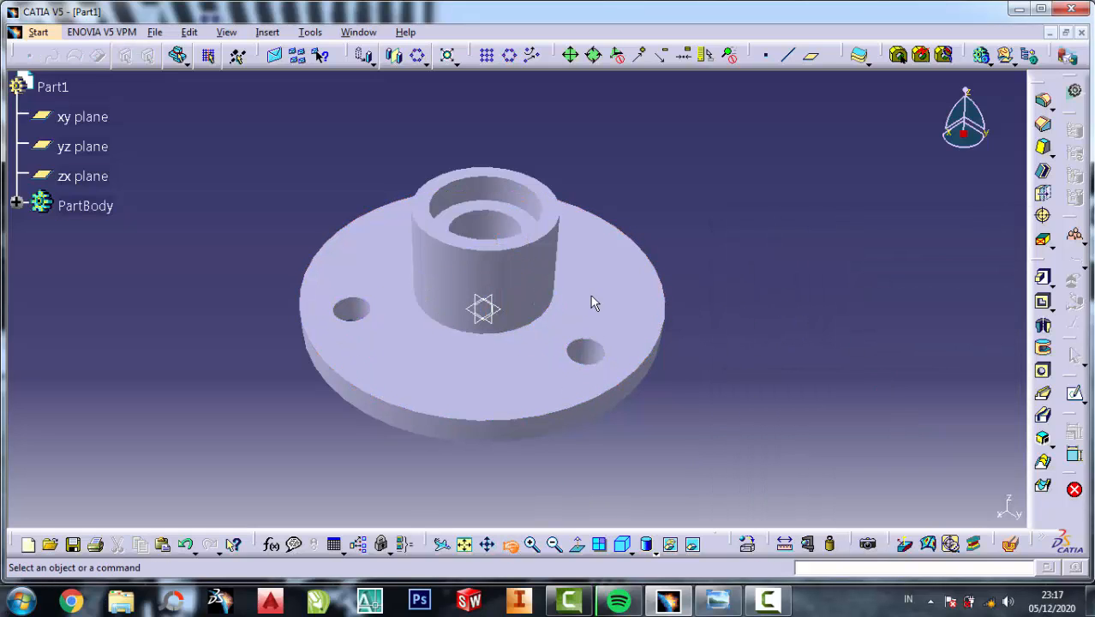
left_click_drag(570, 243, 580, 316)
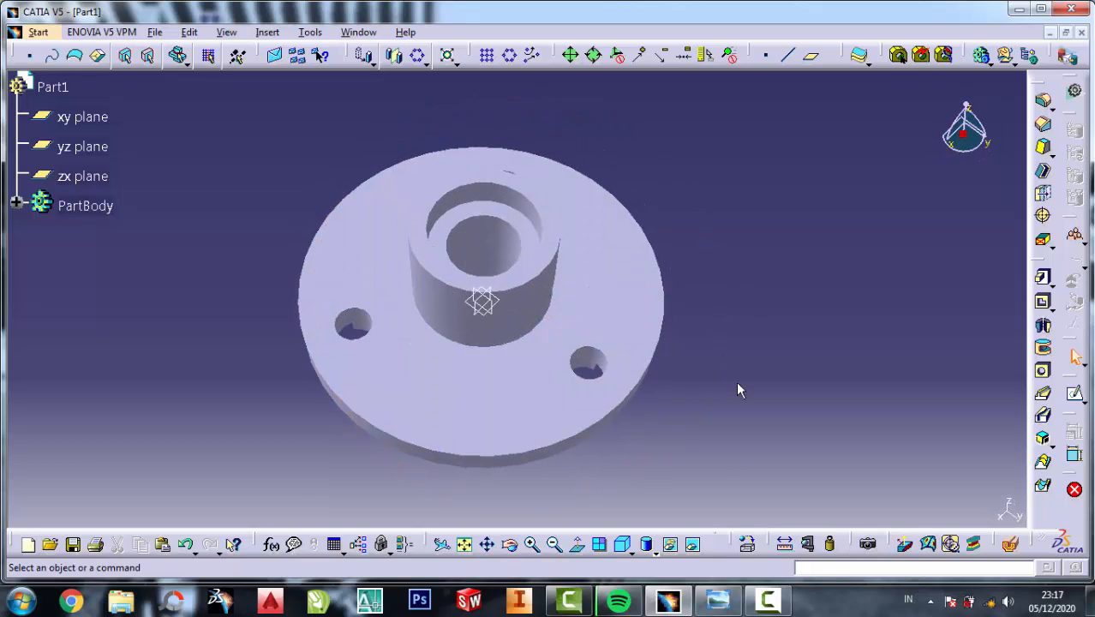
left_click(718, 600)
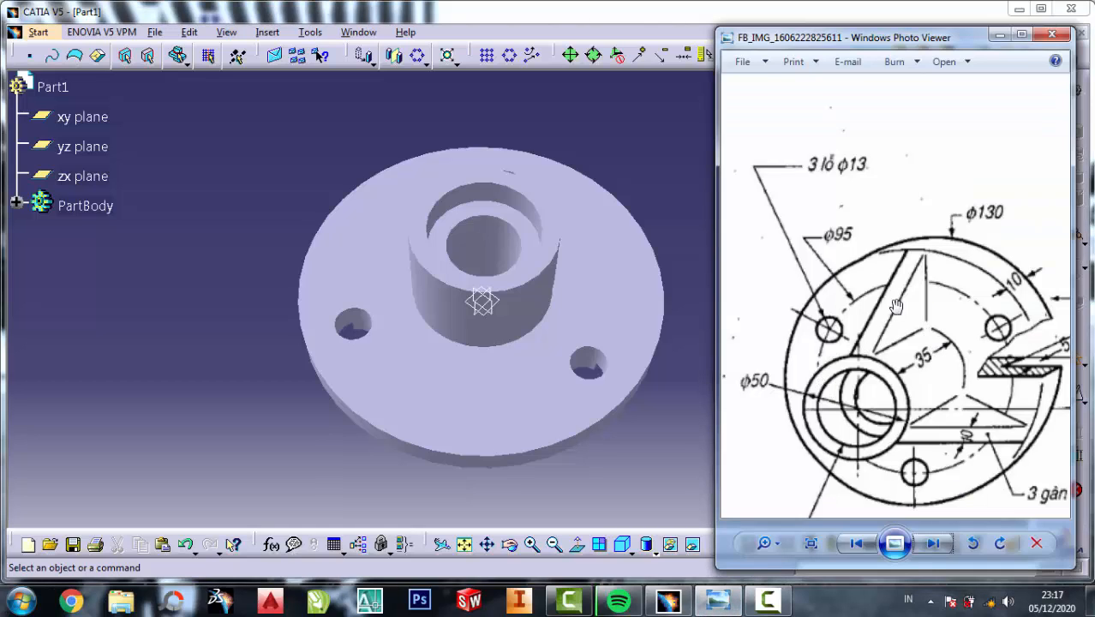
scroll(977, 410, "down", 3)
scroll(965, 356, "up", 4)
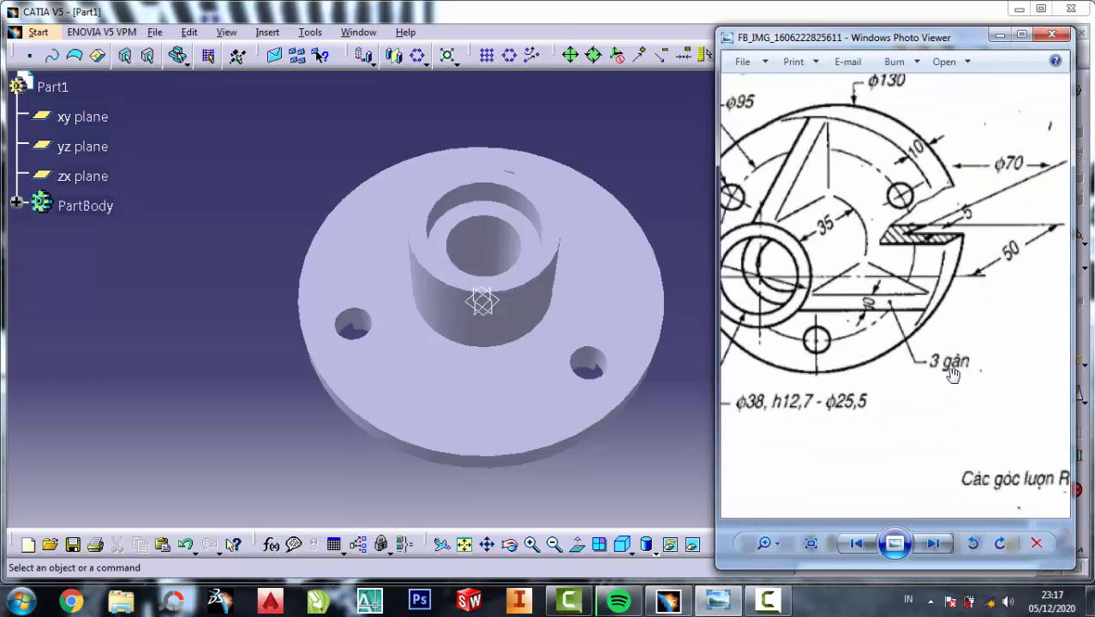
scroll(883, 367, "up", 1)
scroll(994, 381, "down", 1)
scroll(821, 353, "up", 1)
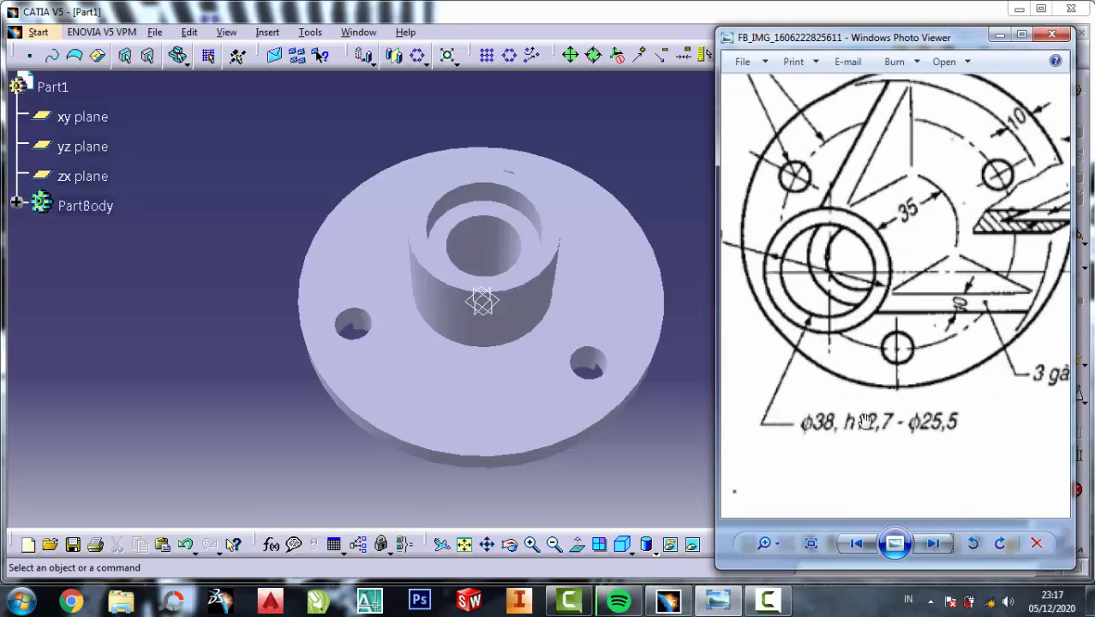
Start a sketch on the disc's upper face and project the outer edges of the disc and the boss onto it.
left_click(658, 466)
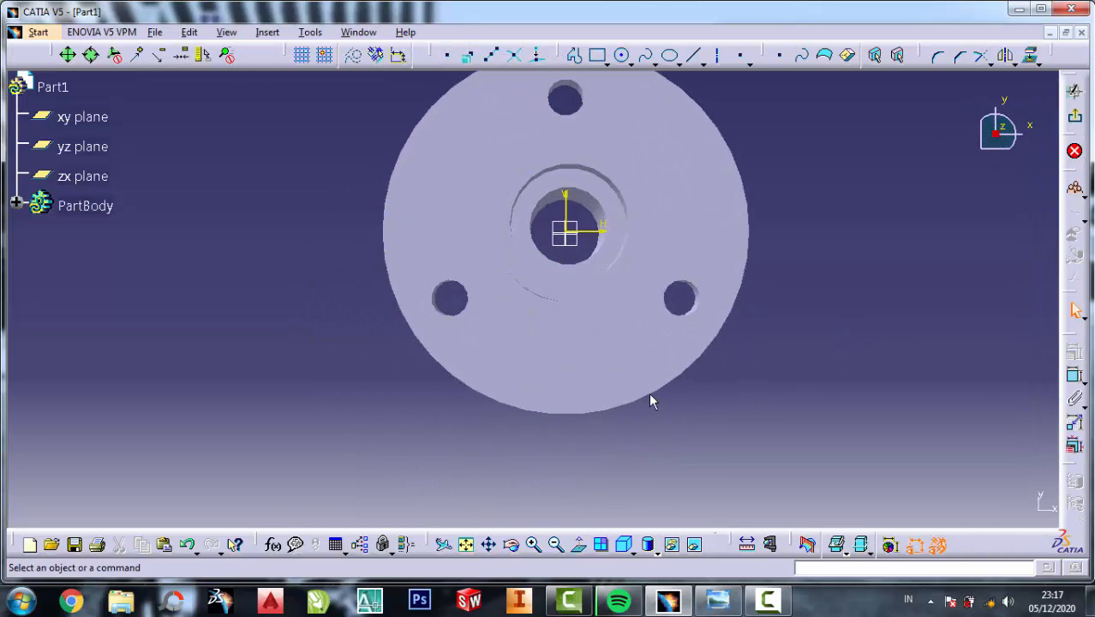
left_click(1074, 151)
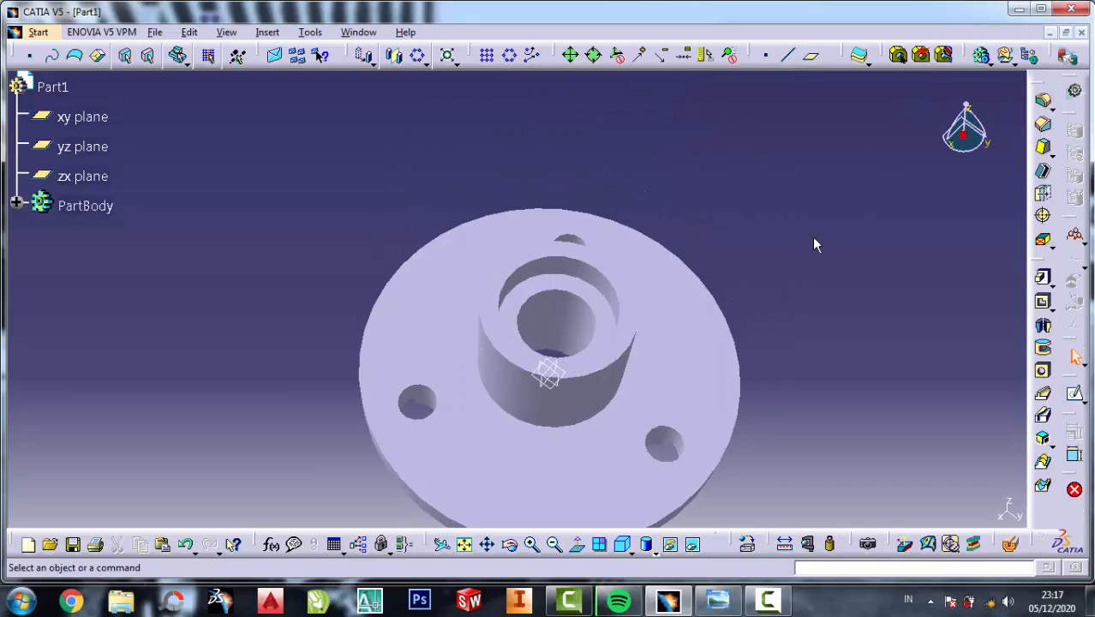
left_click(699, 347)
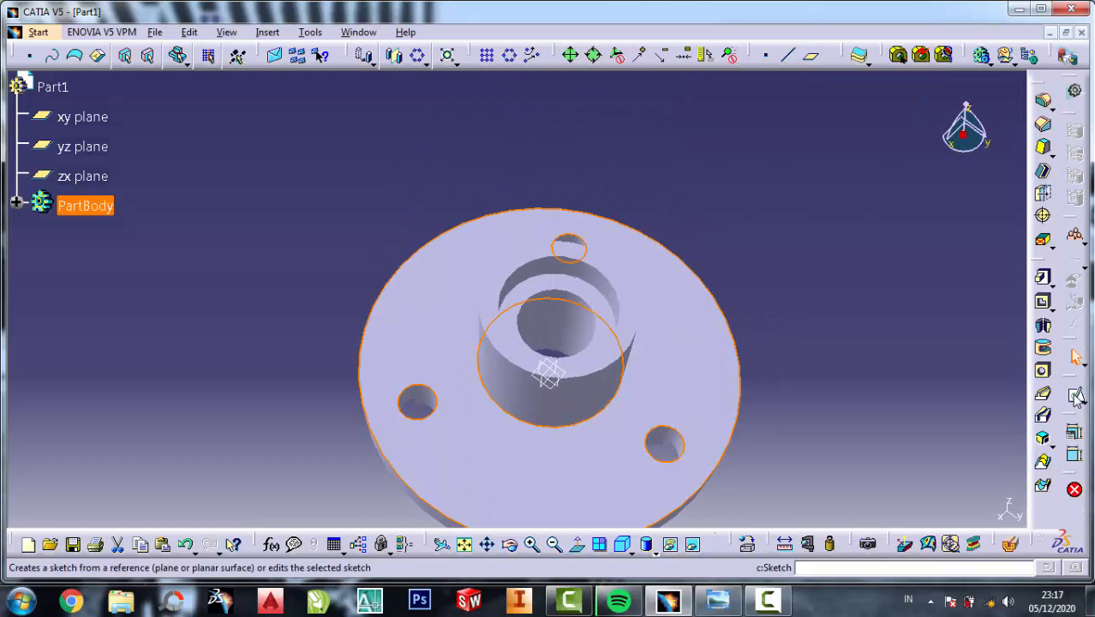
left_click(1075, 398)
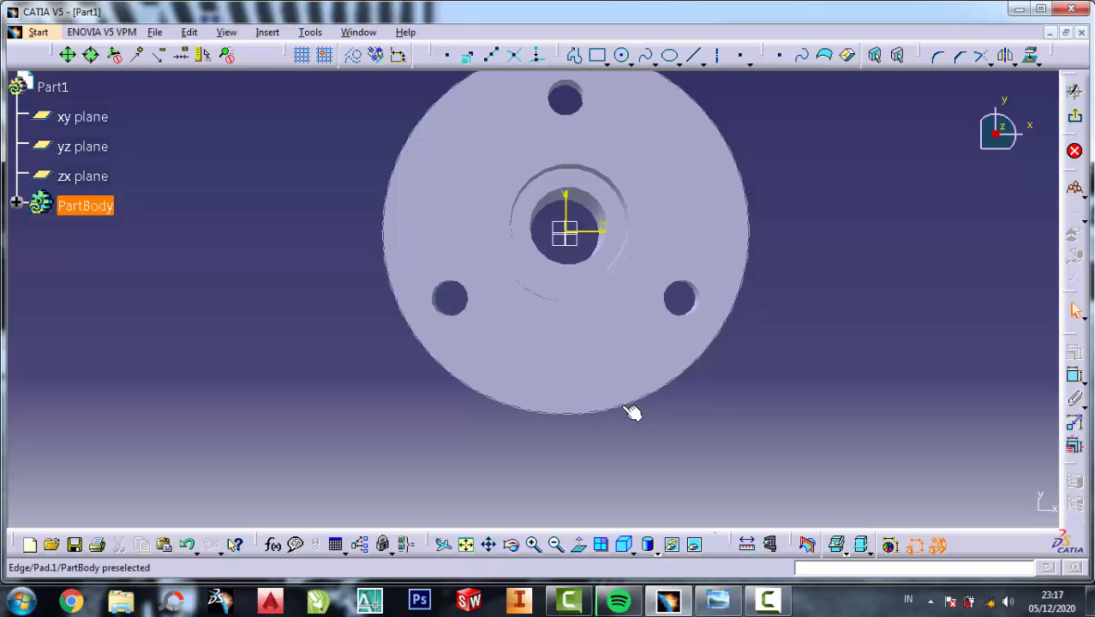
left_click(632, 412)
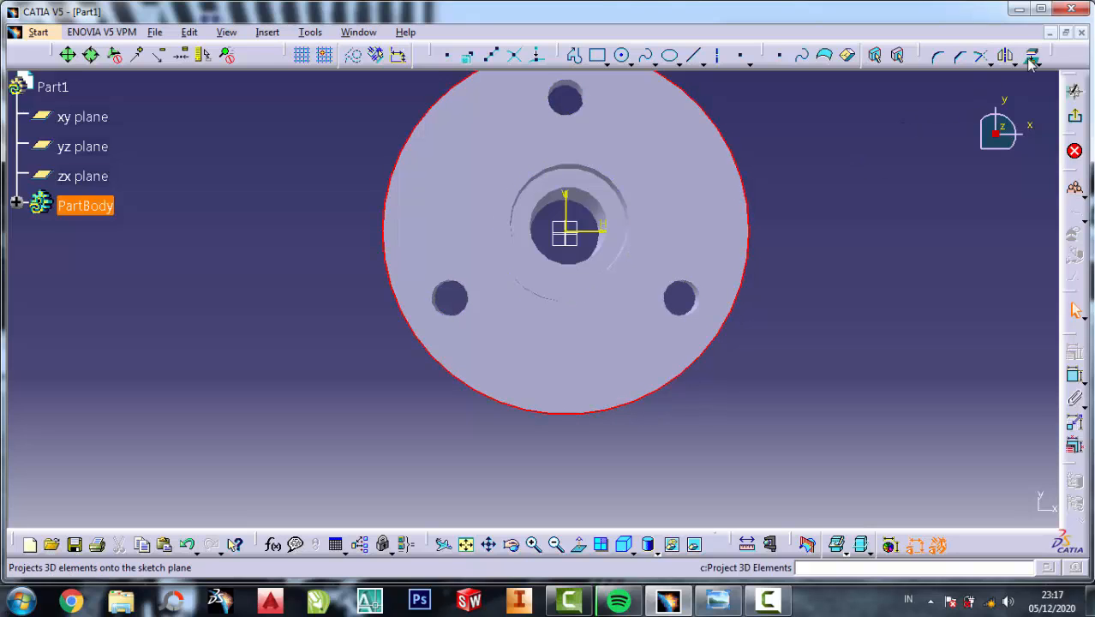
left_click(1032, 60)
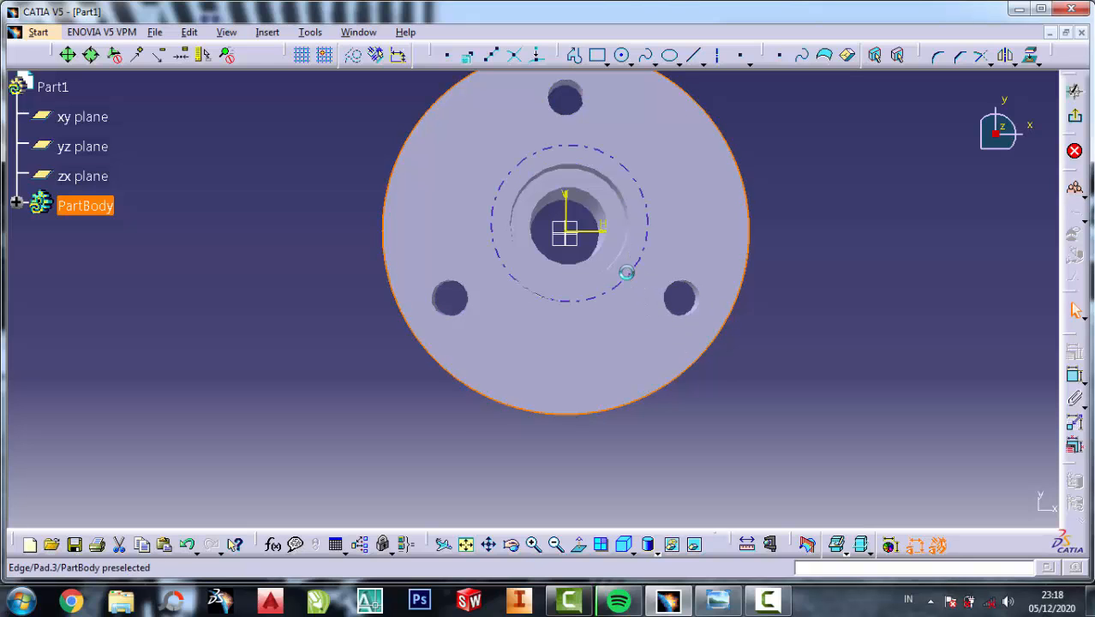
left_click(626, 273)
left_click(1033, 60)
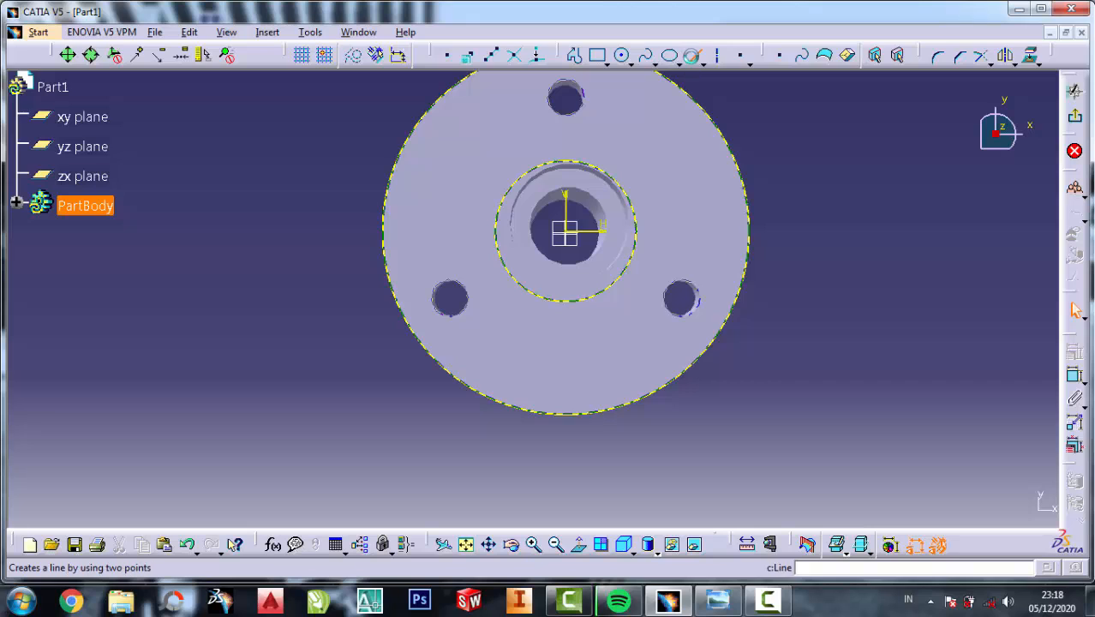
Draw a vertical line just beside the vertical axis, from inside the boss circle to beyond the disc's lower edge.
left_click(491, 54)
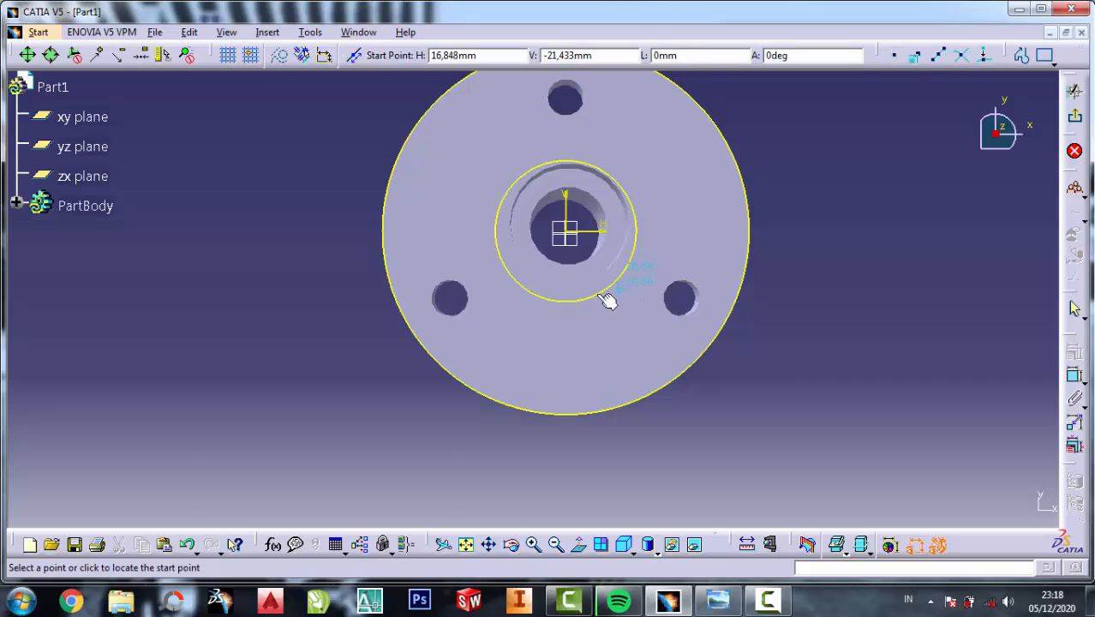
left_click(591, 249)
left_click(589, 457)
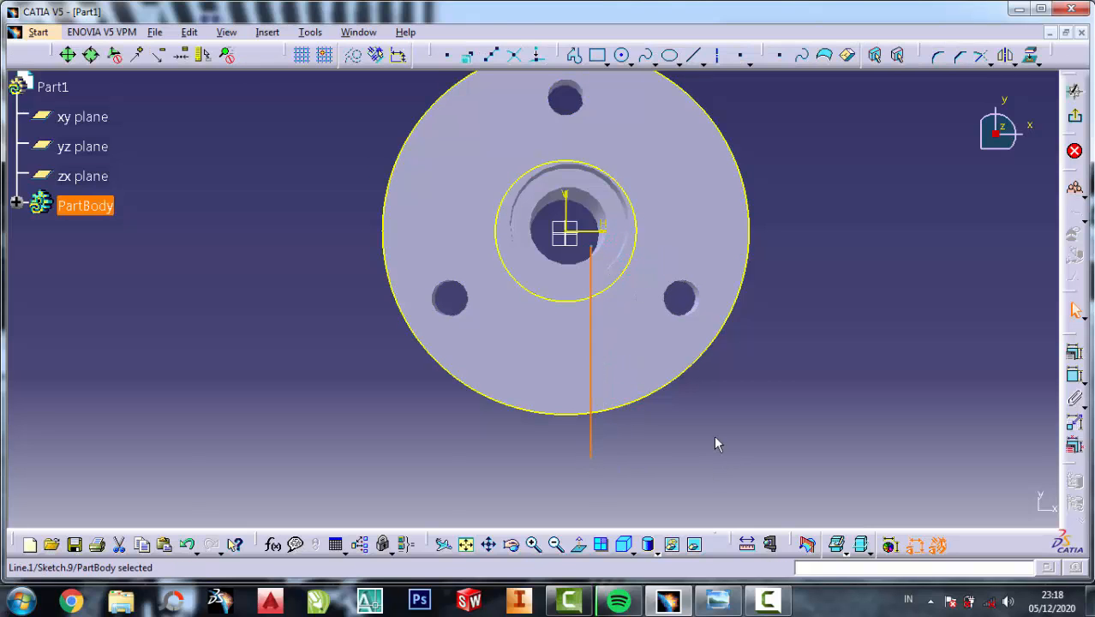
Draw a second vertical line about 10 mm left of the vertical axis, from inside the boss circle to beyond the disc's lower edge.
left_click(694, 55)
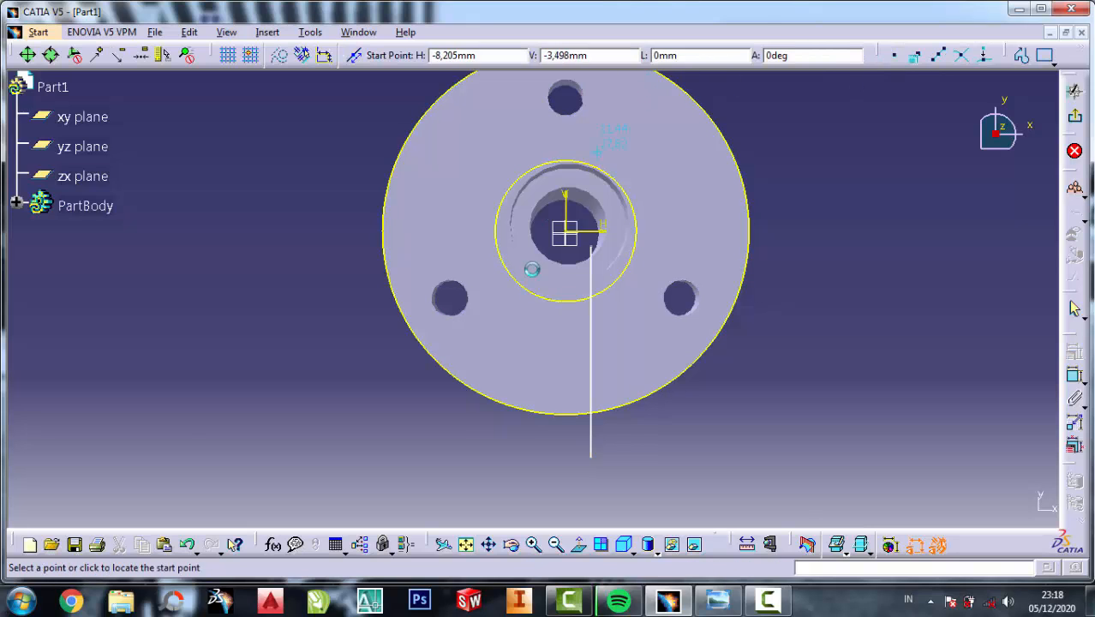
left_click(537, 240)
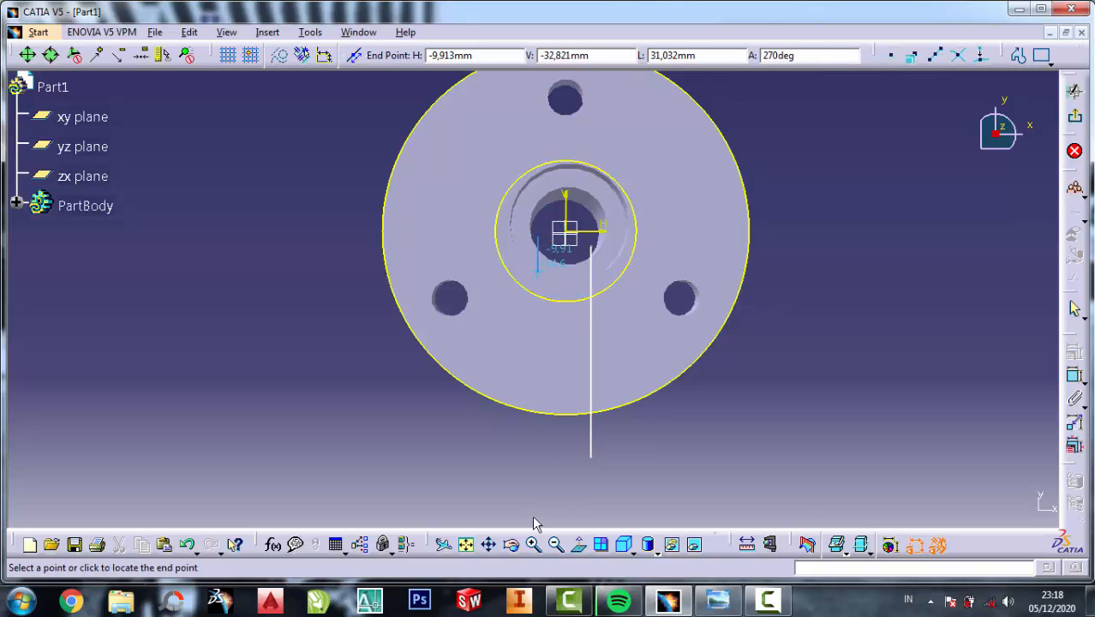
left_click(537, 453)
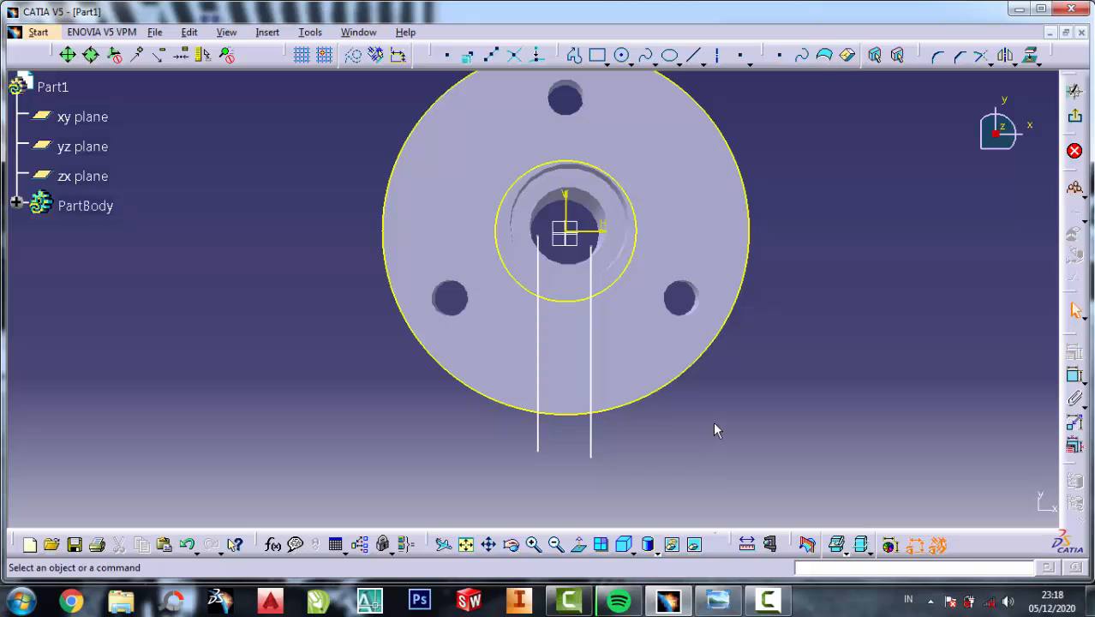
Check the rib thickness in the reference drawing and dimension the right vertical line 5 mm from the vertical axis.
left_click(718, 600)
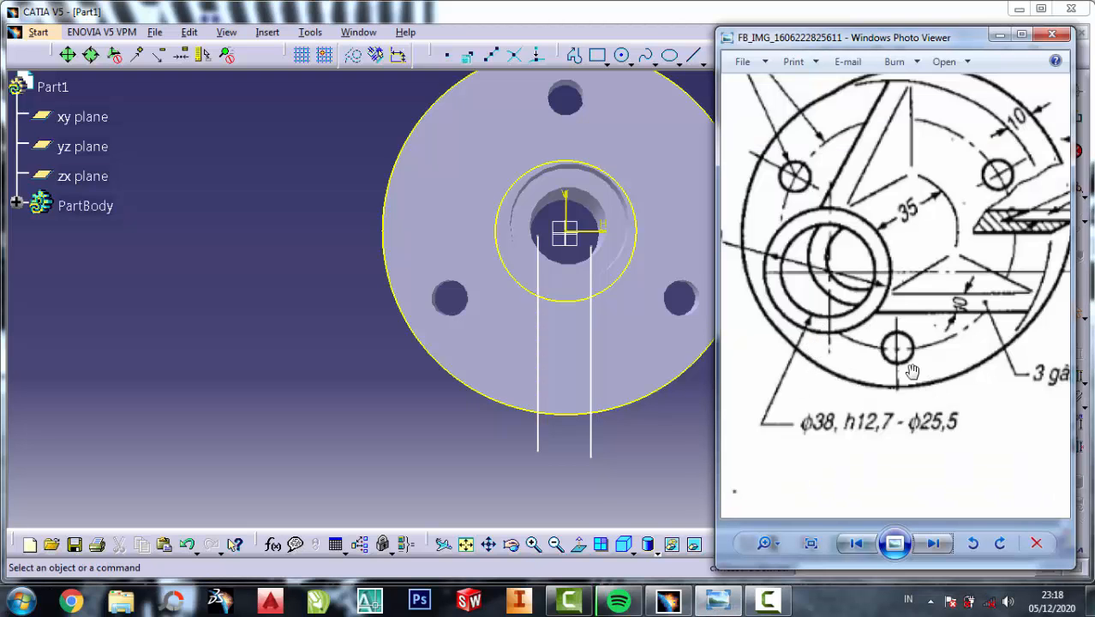
scroll(911, 371, "down", 2)
scroll(948, 317, "up", 2)
scroll(961, 361, "up", 1)
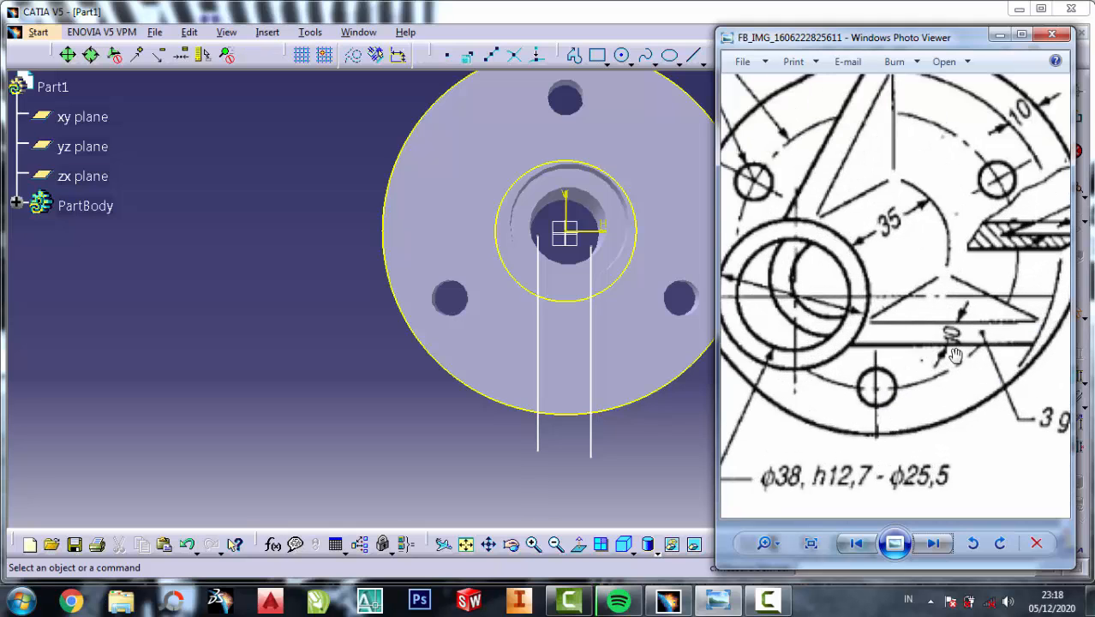
left_click(998, 36)
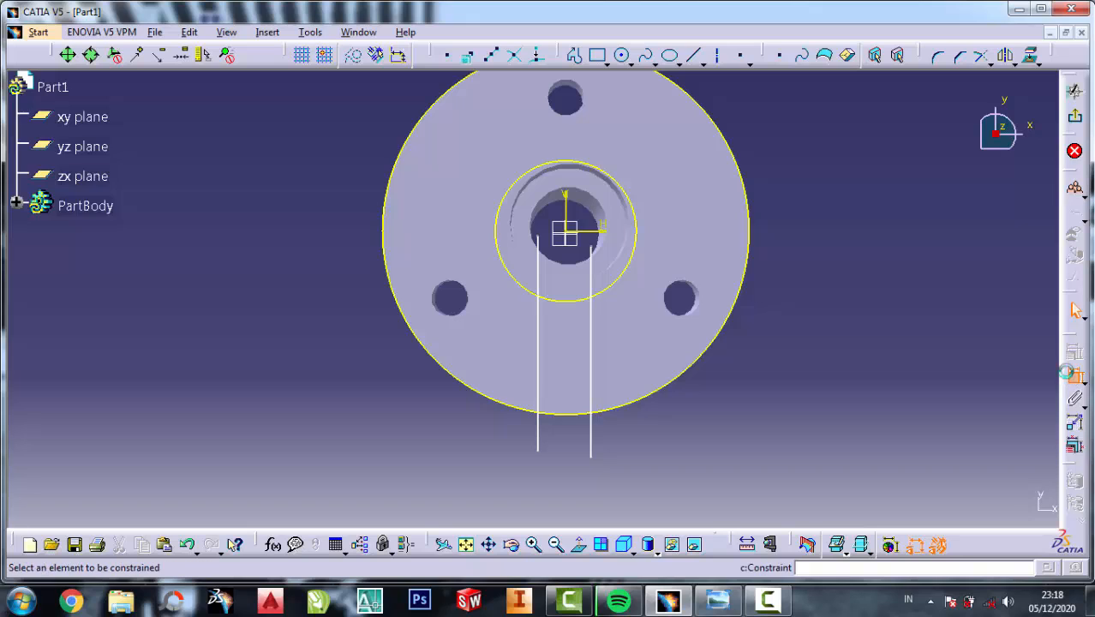
left_click(597, 266)
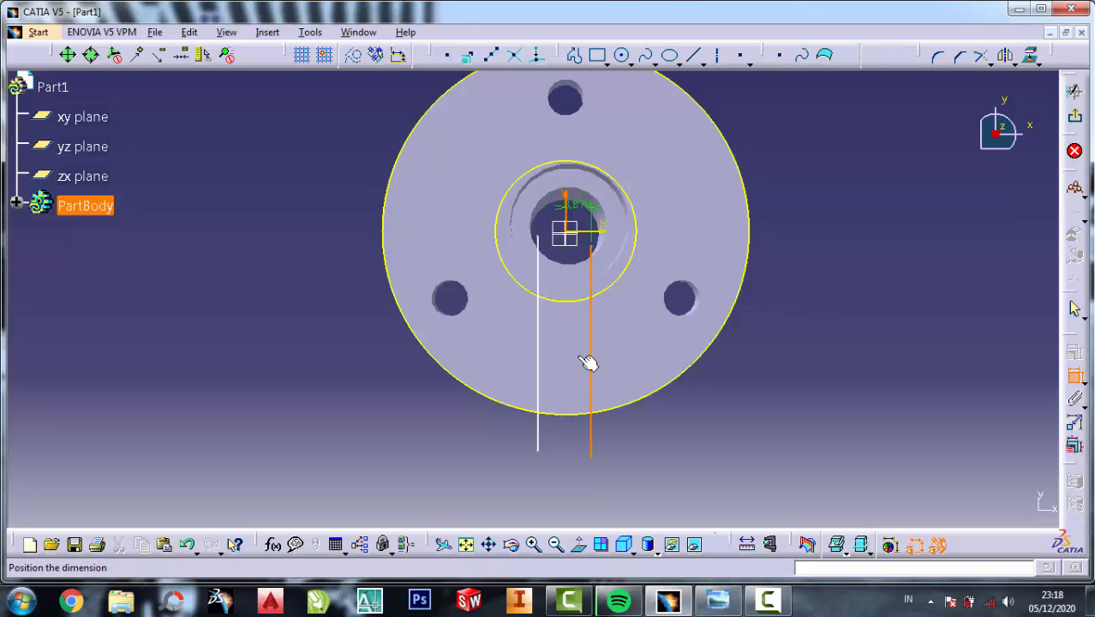
left_click(585, 474)
double_click(583, 470)
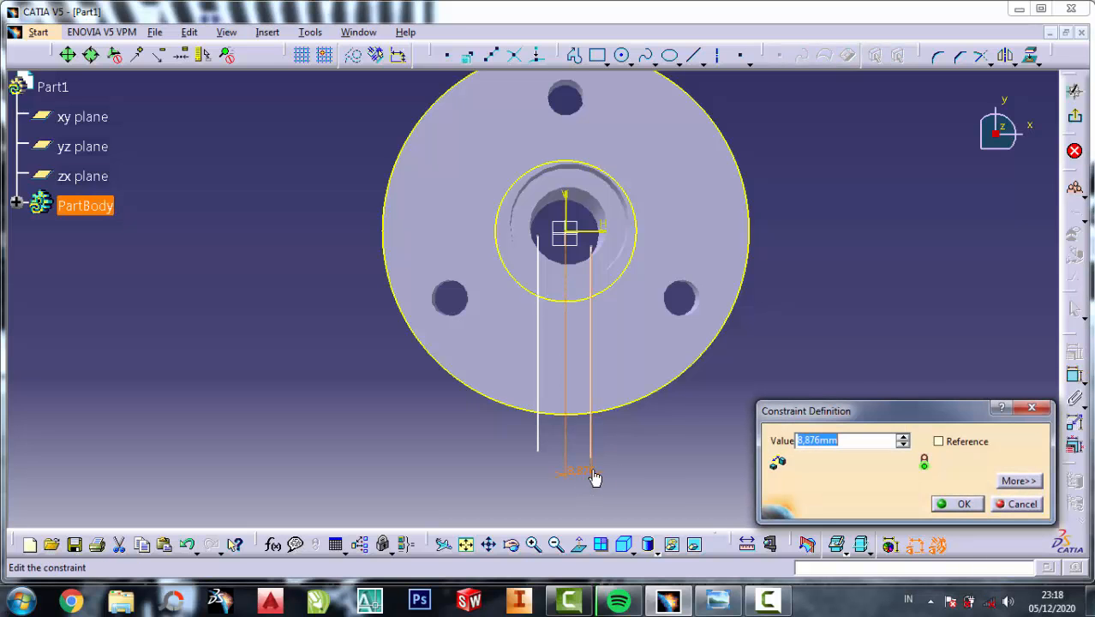
type("5")
left_click(962, 505)
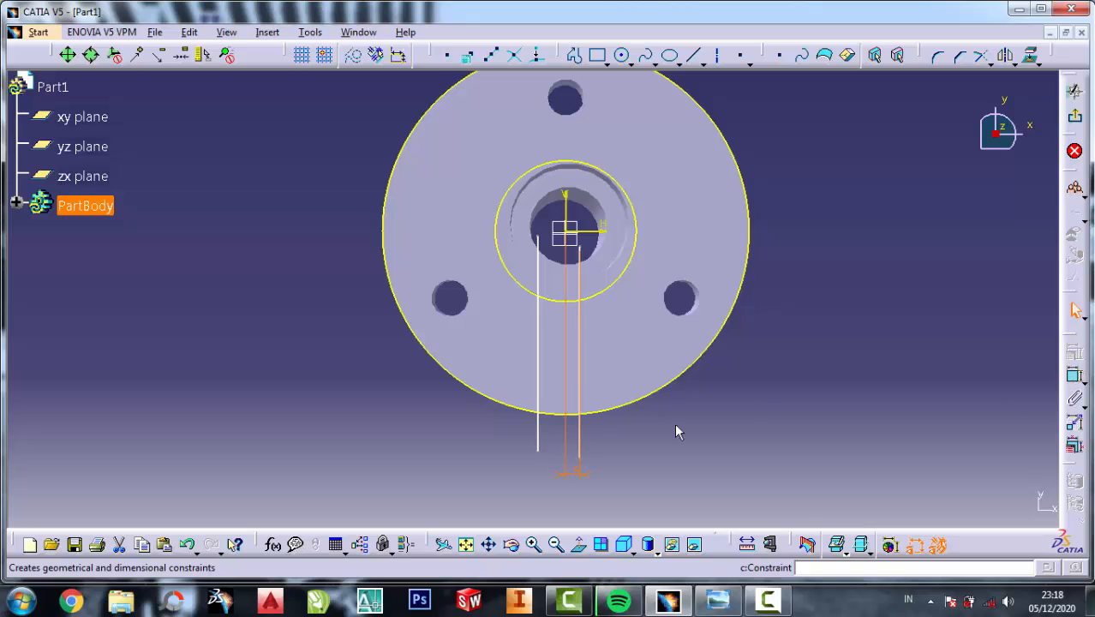
Dimension the left vertical line 5 mm from the vertical axis.
left_click(539, 381)
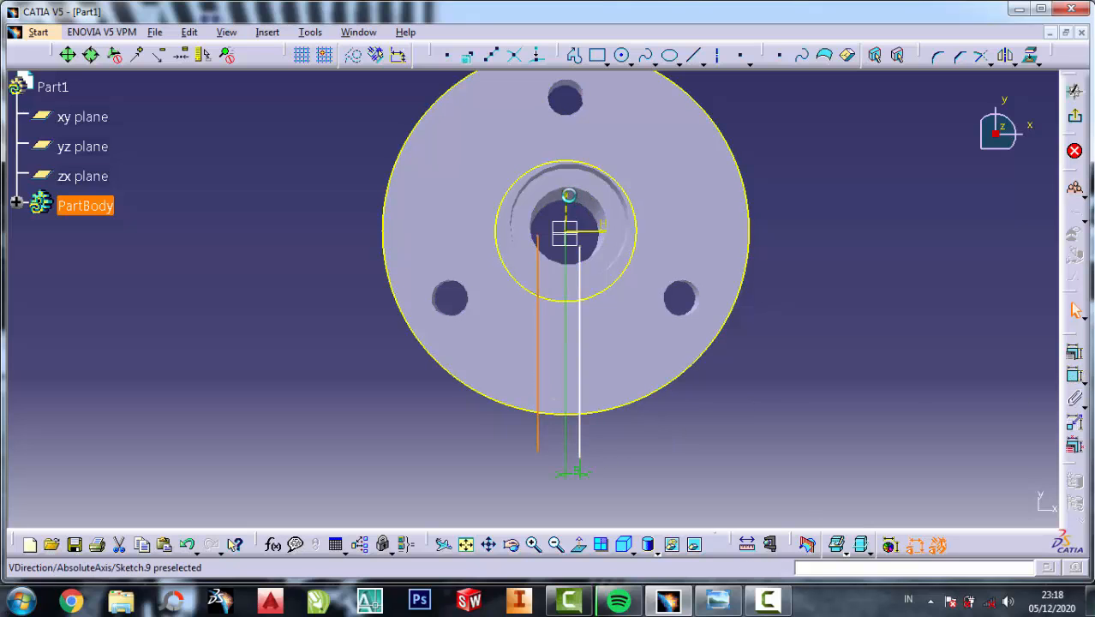
left_click(576, 197)
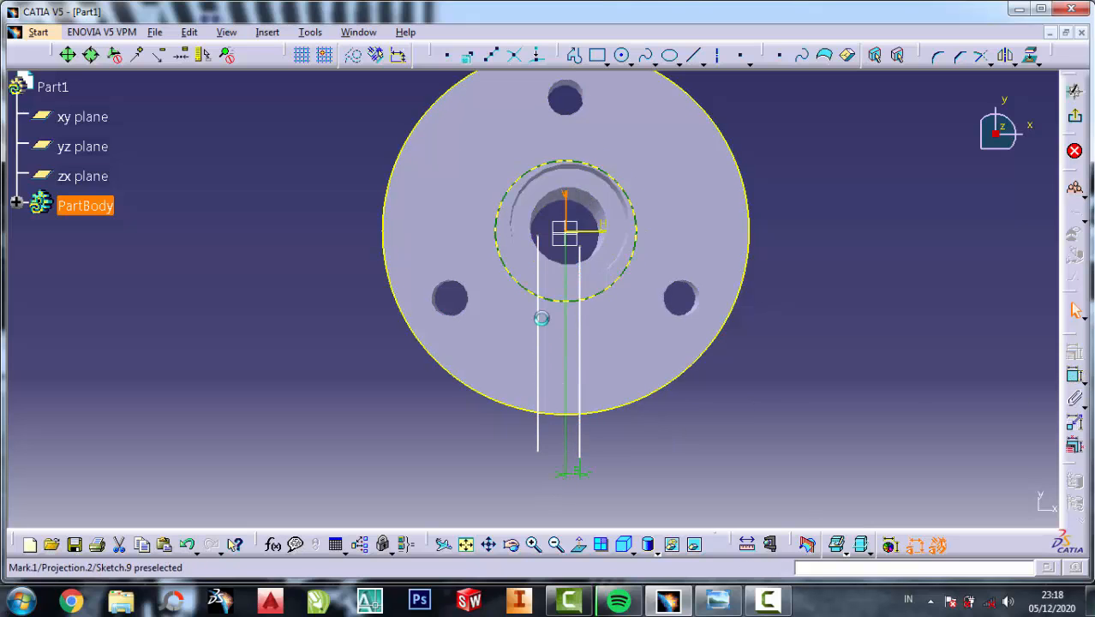
left_click(1074, 375)
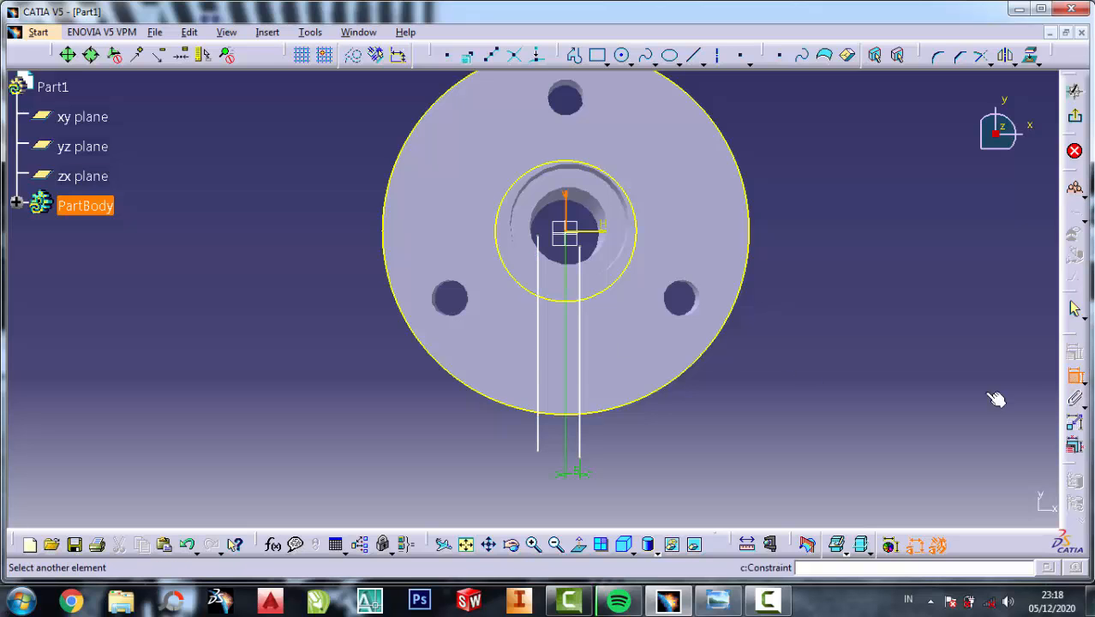
left_click(545, 342)
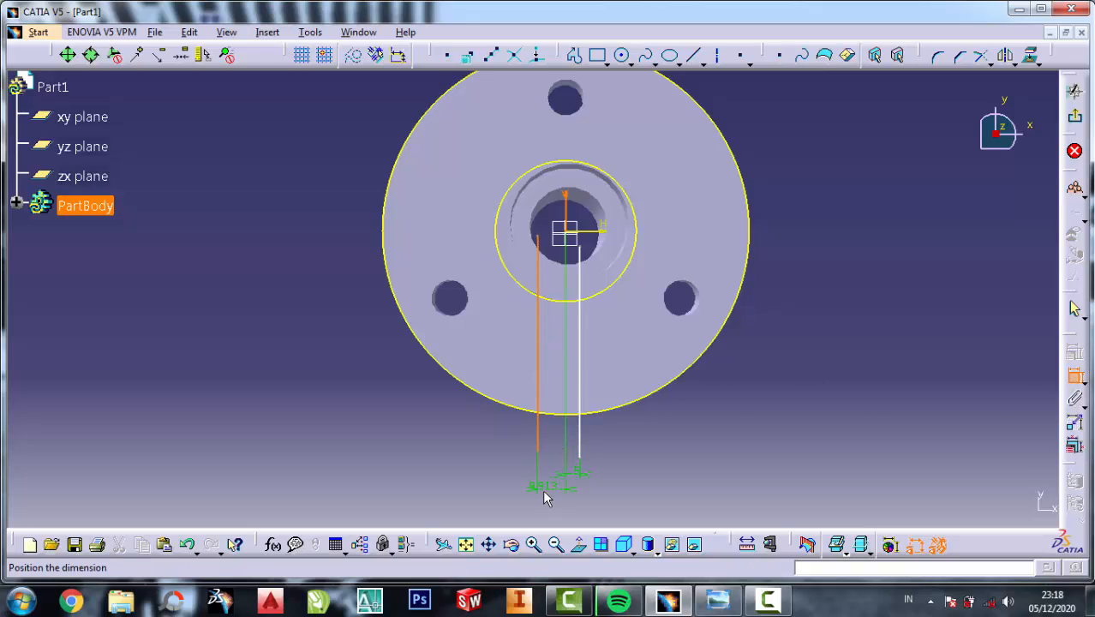
left_click(545, 499)
double_click(548, 485)
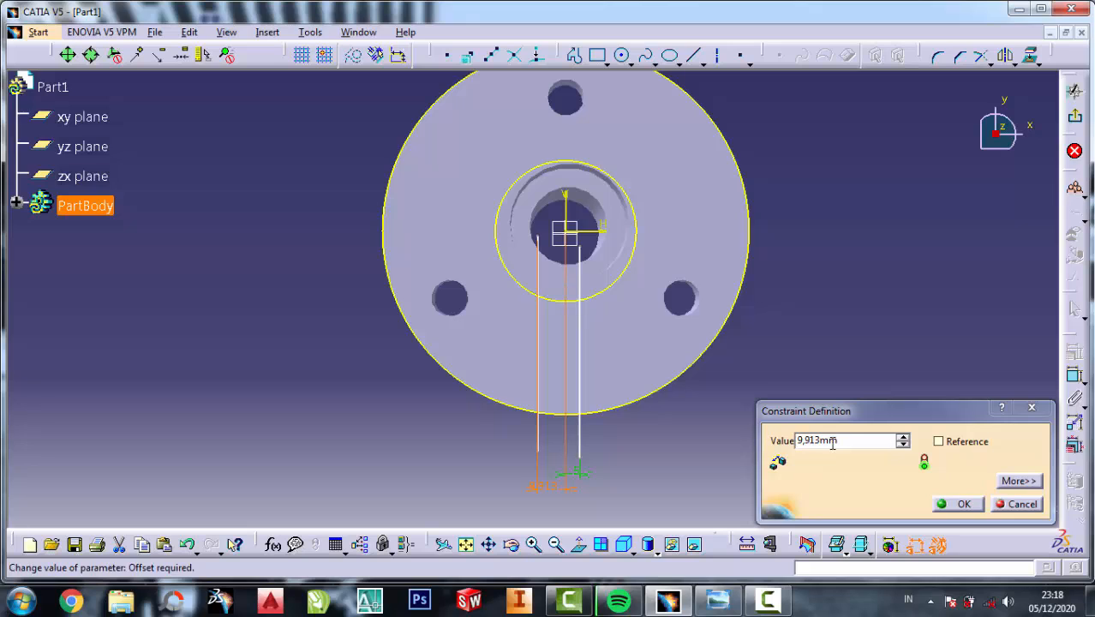
left_click_drag(834, 441, 755, 448)
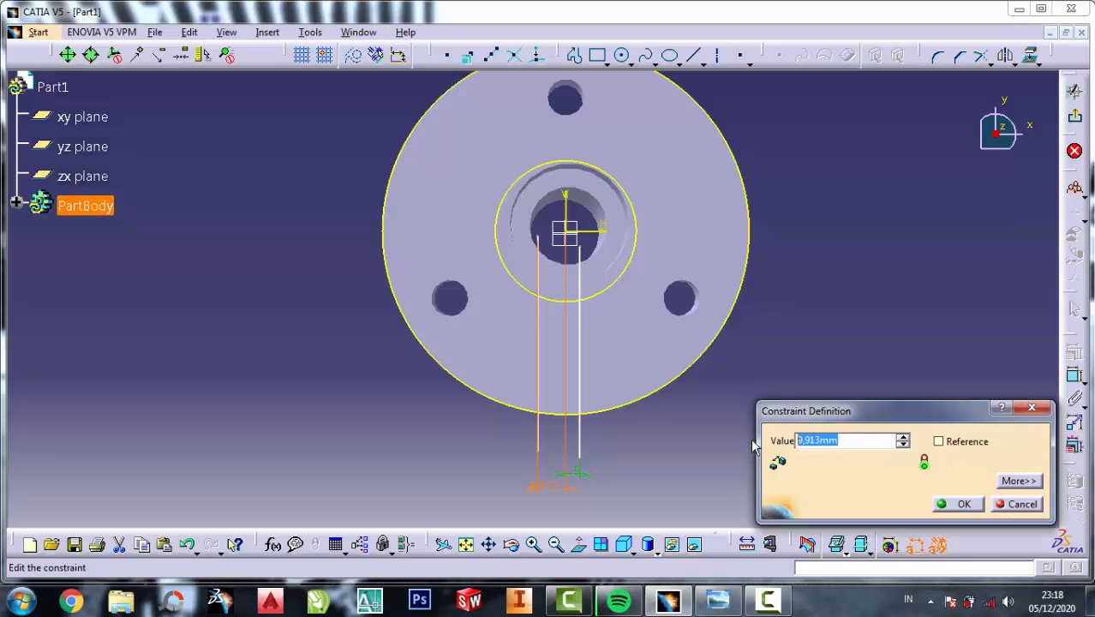
left_click(956, 504)
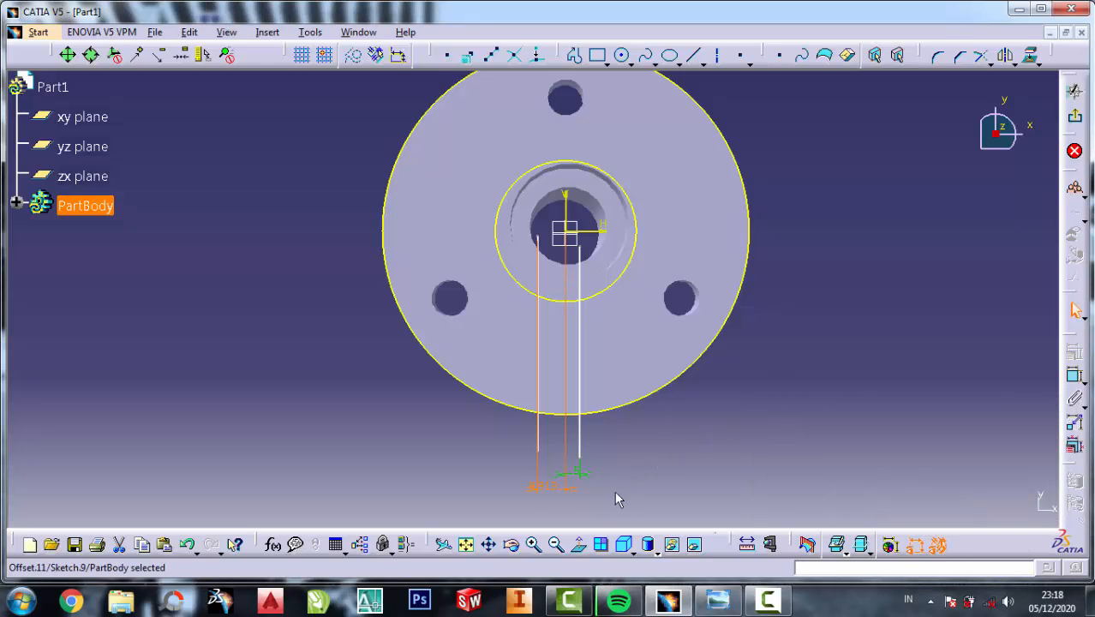
double_click(549, 485)
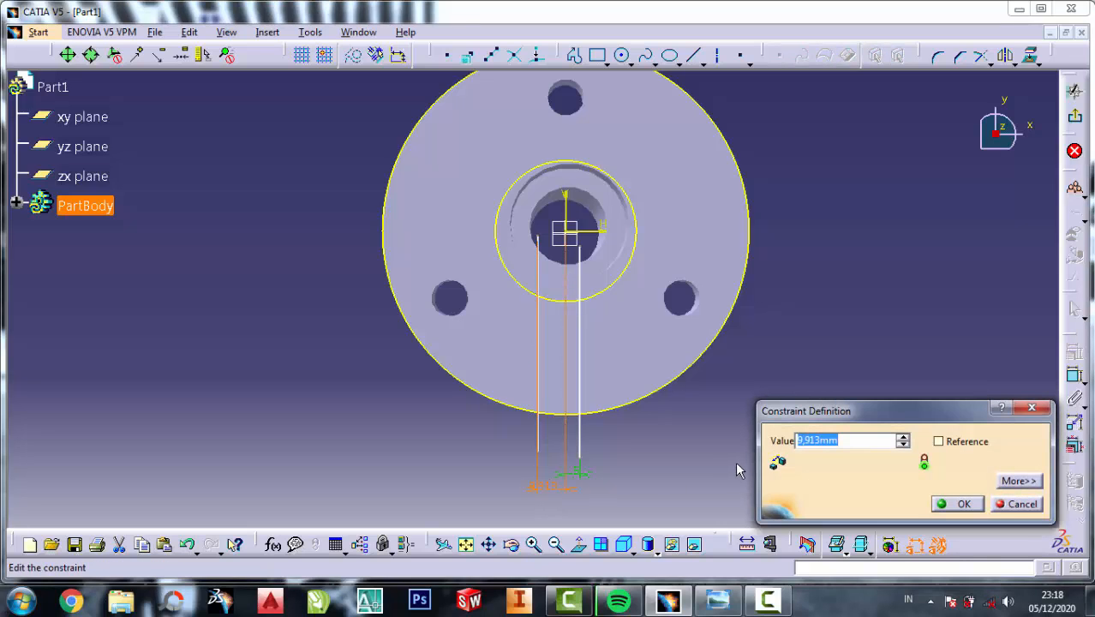
type("5")
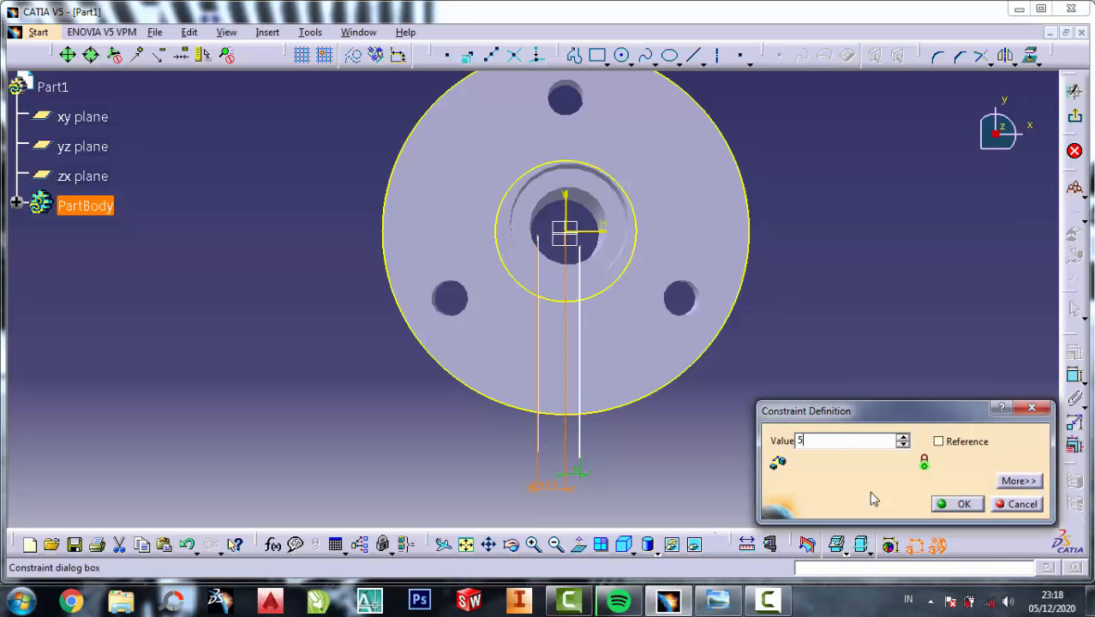
left_click(964, 506)
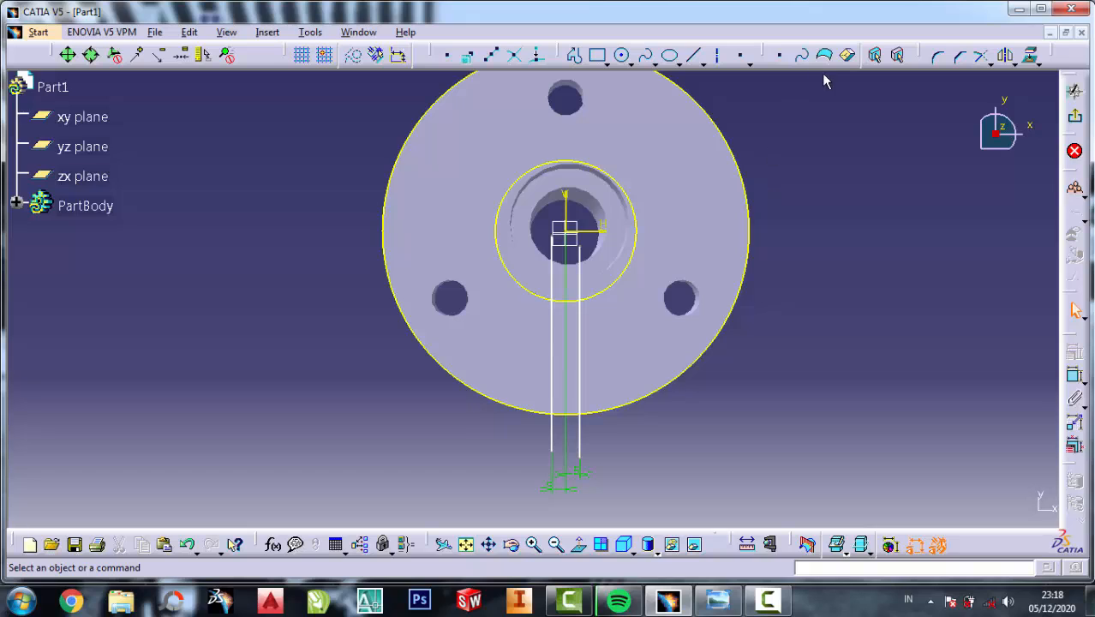
Quick-trim the projected boss and disc circles, keeping only their short lower arcs between the two vertical lines.
left_click(989, 64)
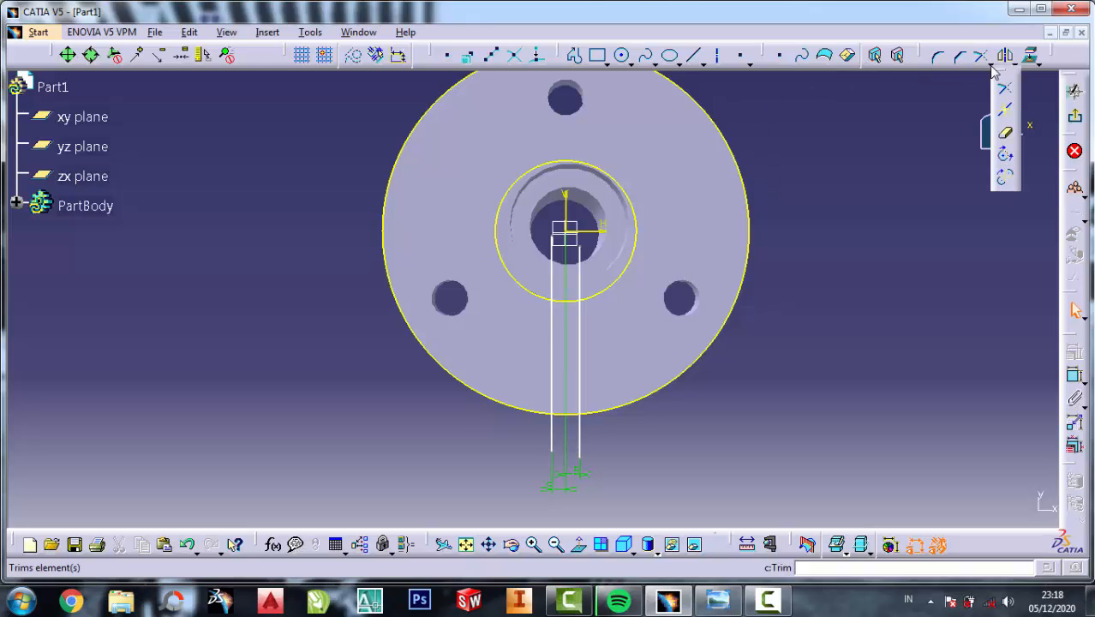
left_click(1006, 139)
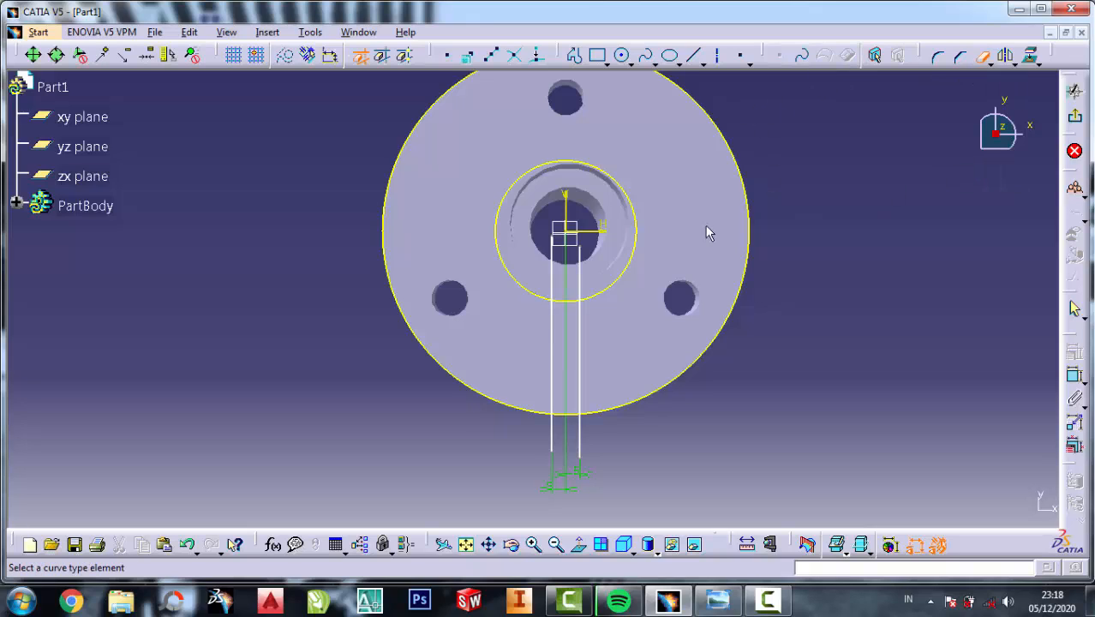
left_click(642, 214)
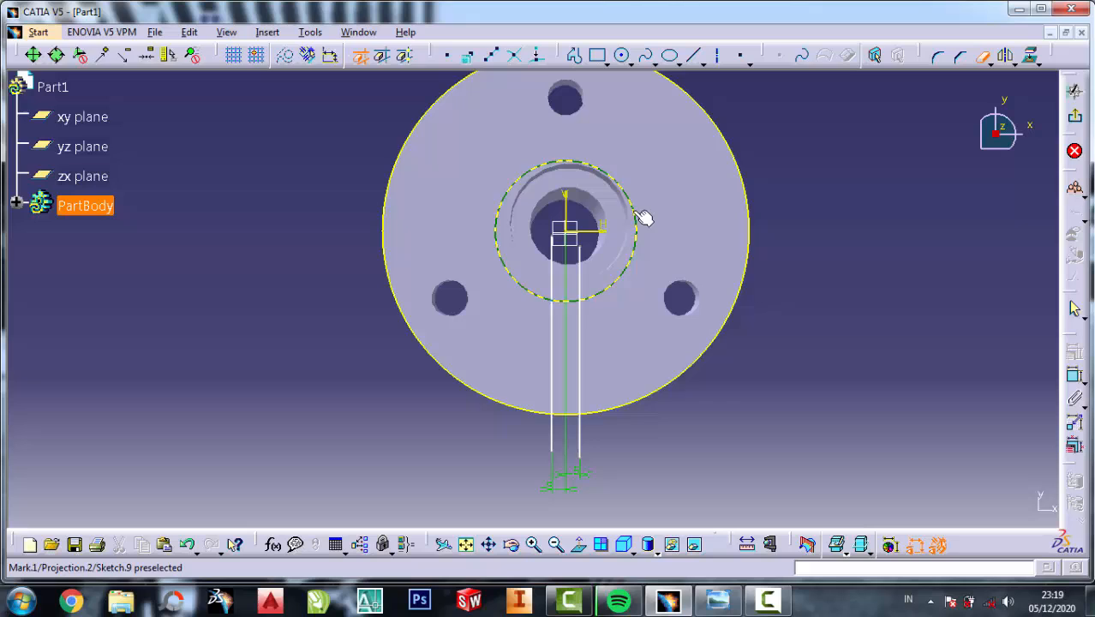
left_click(981, 58)
left_click(750, 239)
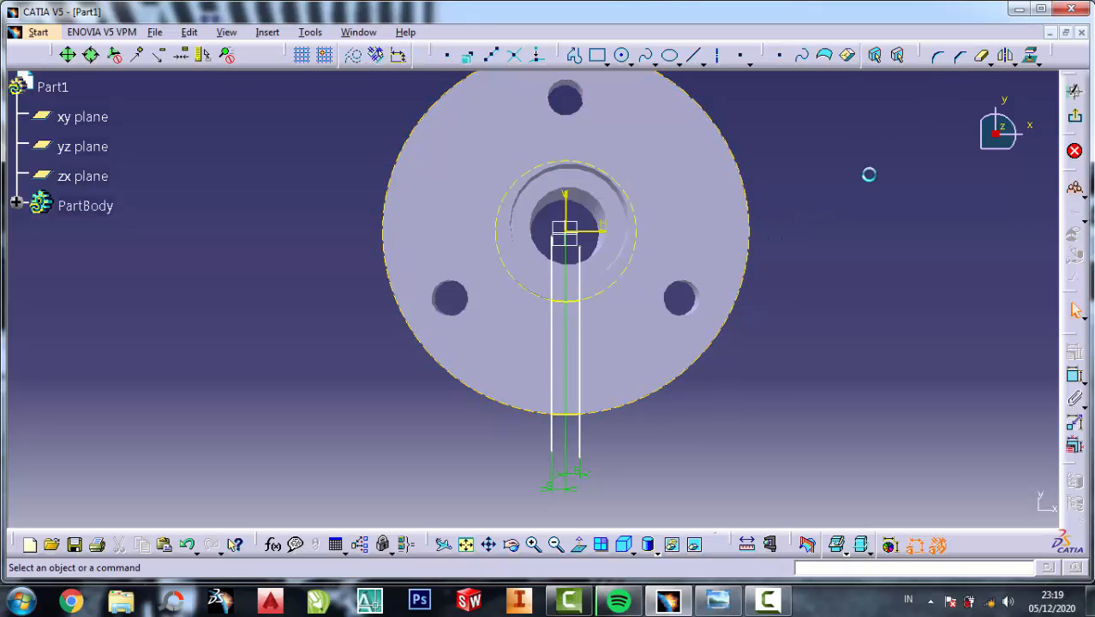
Quick-trim both vertical lines inside the boss arc and beyond the disc edge to close the rib profile.
left_click(982, 57)
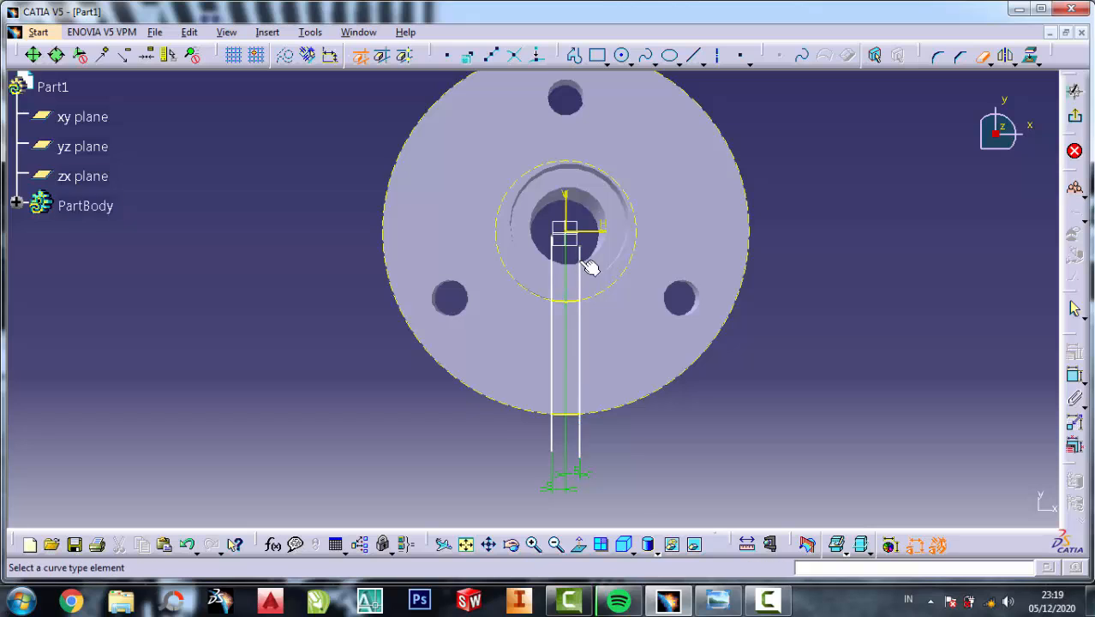
left_click(590, 266)
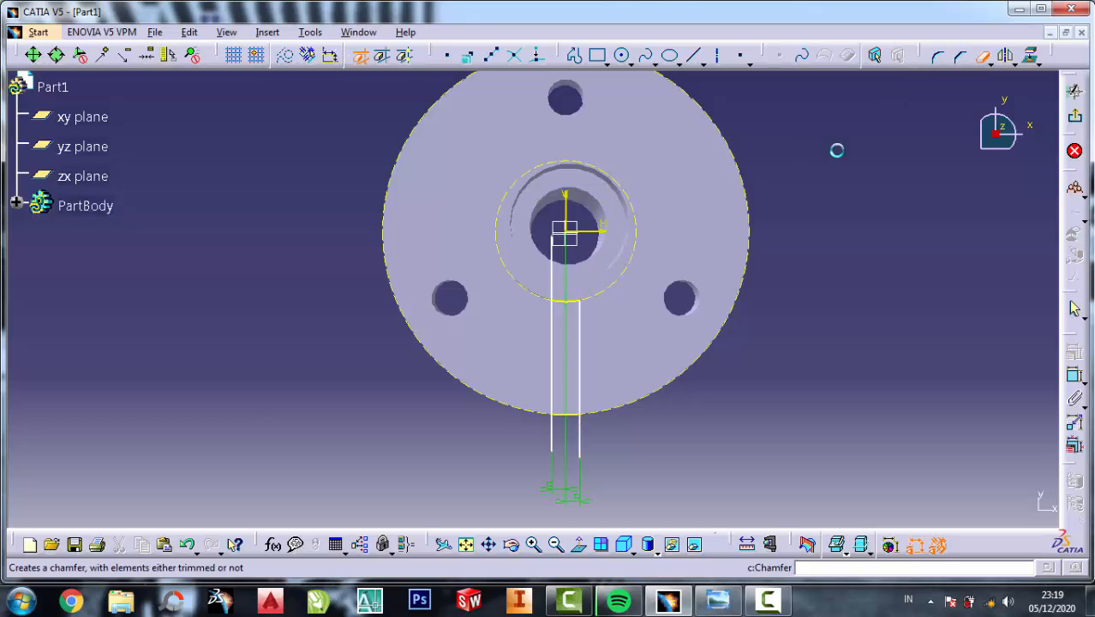
left_click(554, 257)
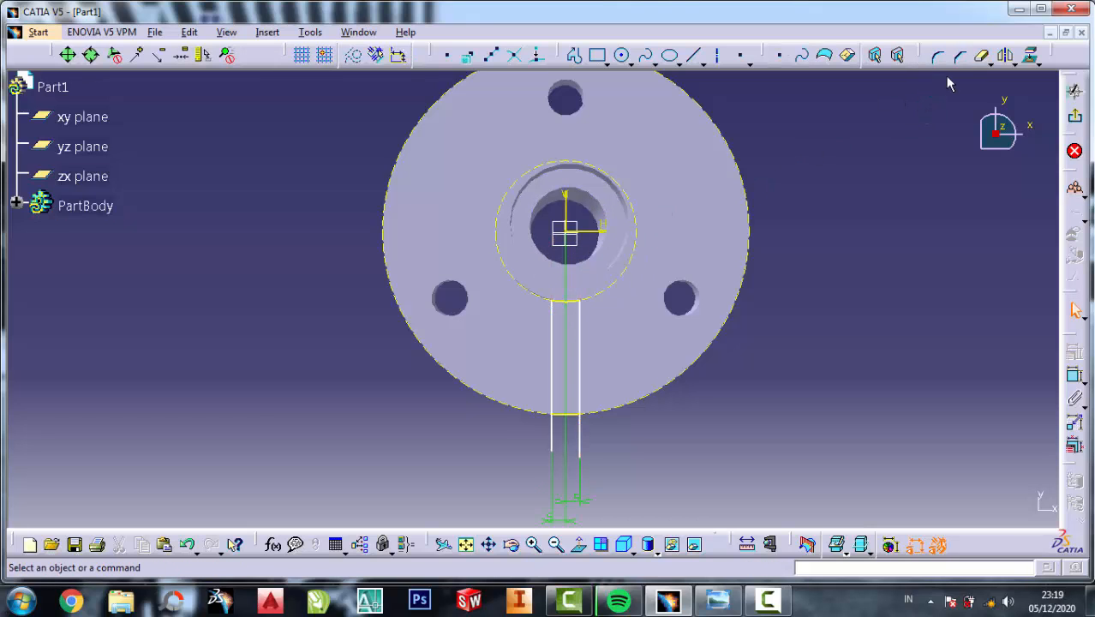
left_click(982, 56)
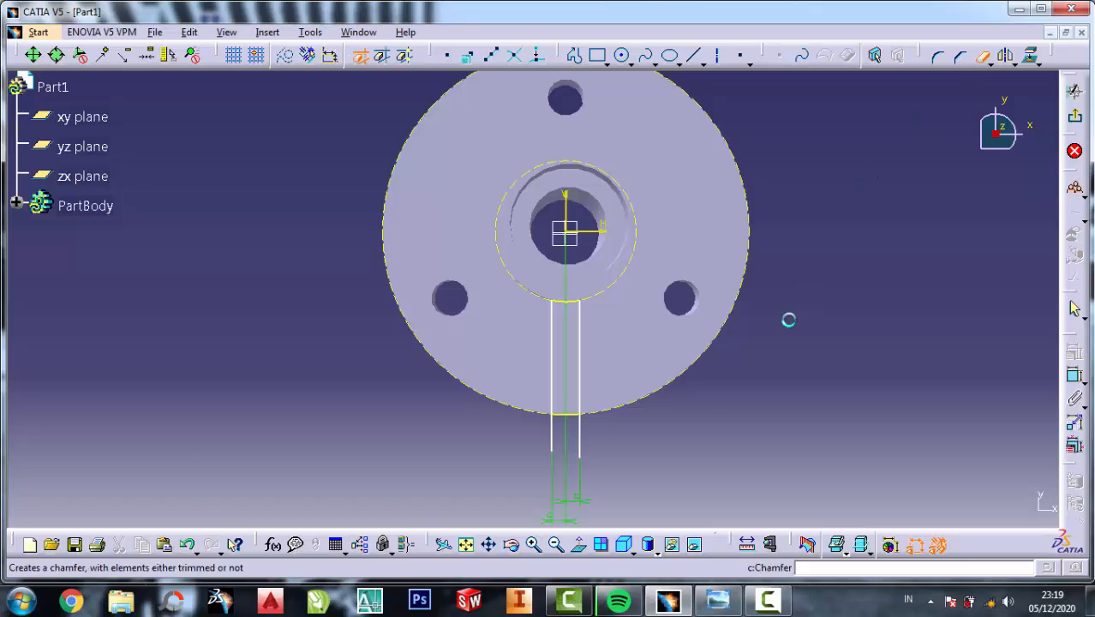
left_click(587, 444)
left_click(982, 56)
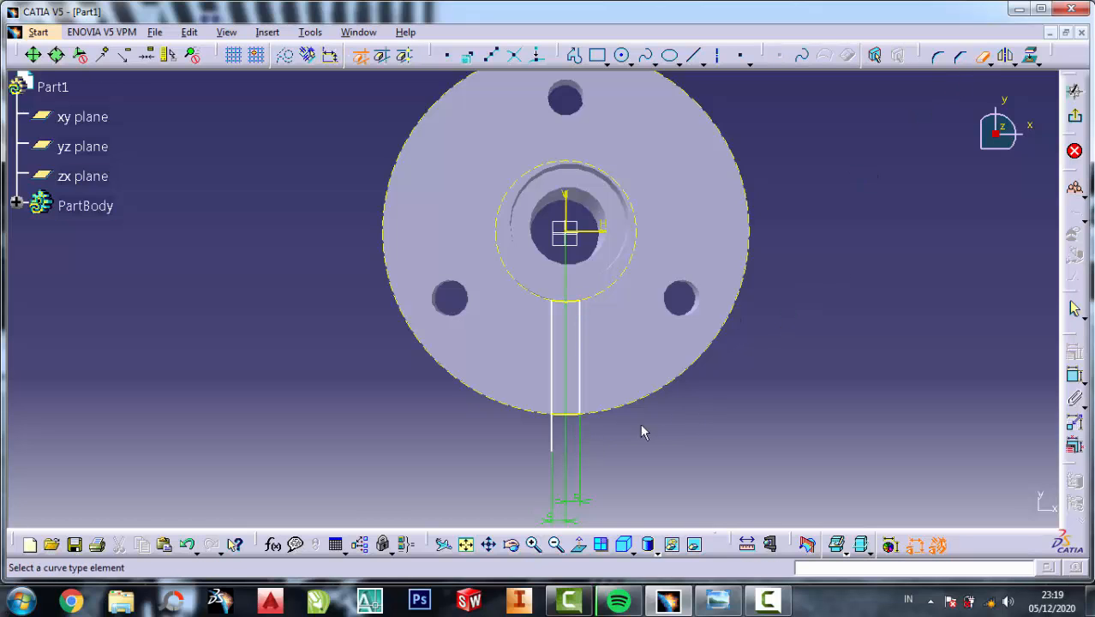
left_click(552, 435)
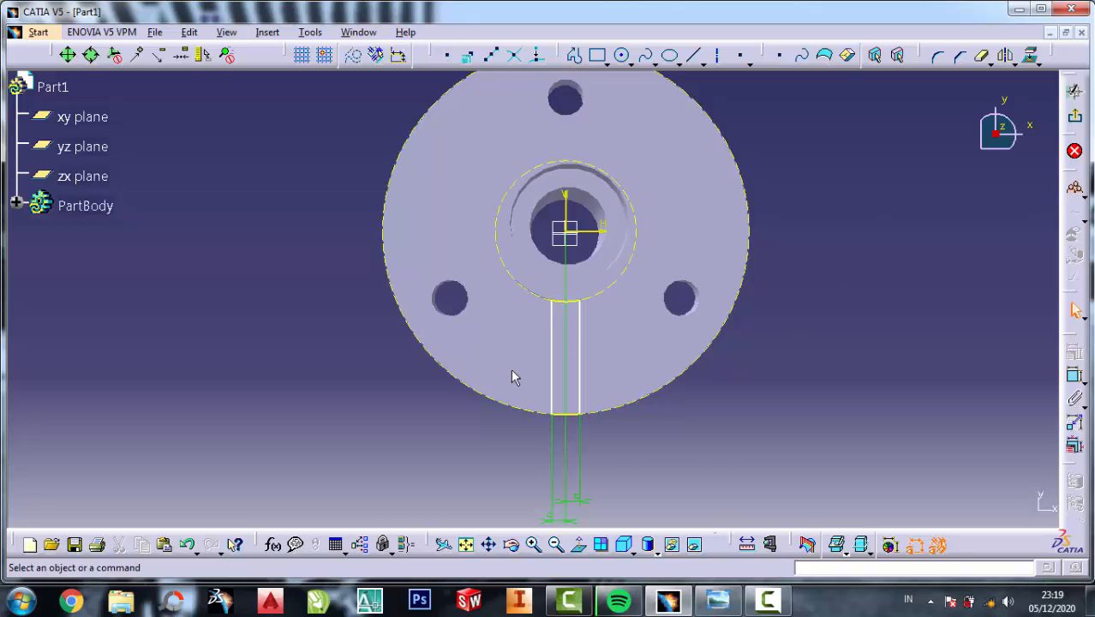
Exit the sketch and pad the rib profile 35 mm, closing the warning.
left_click(1074, 151)
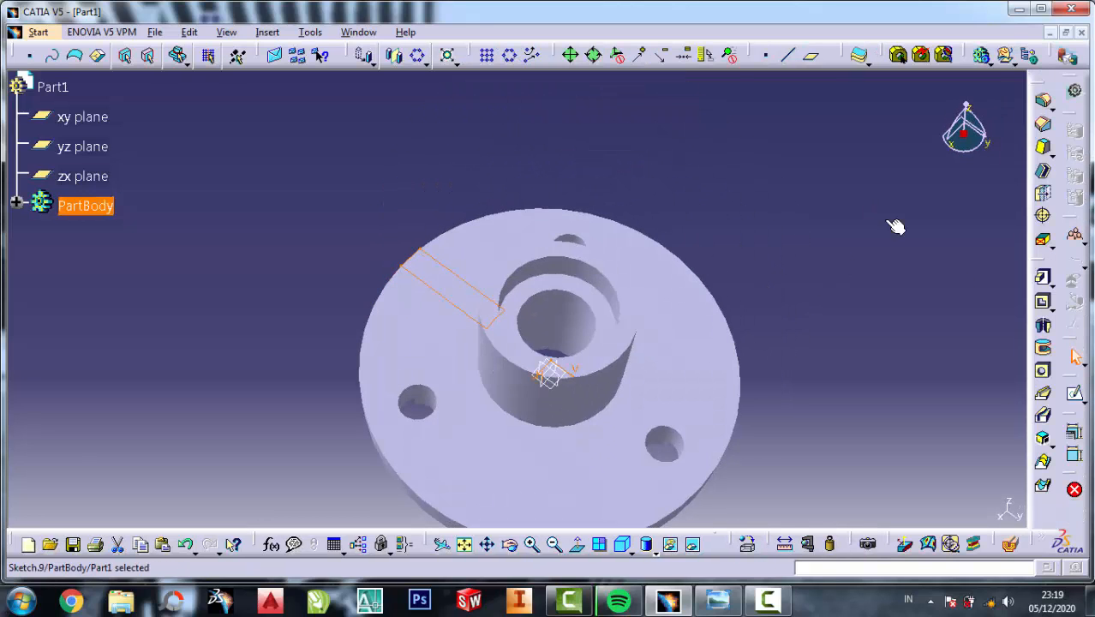
left_click(1042, 277)
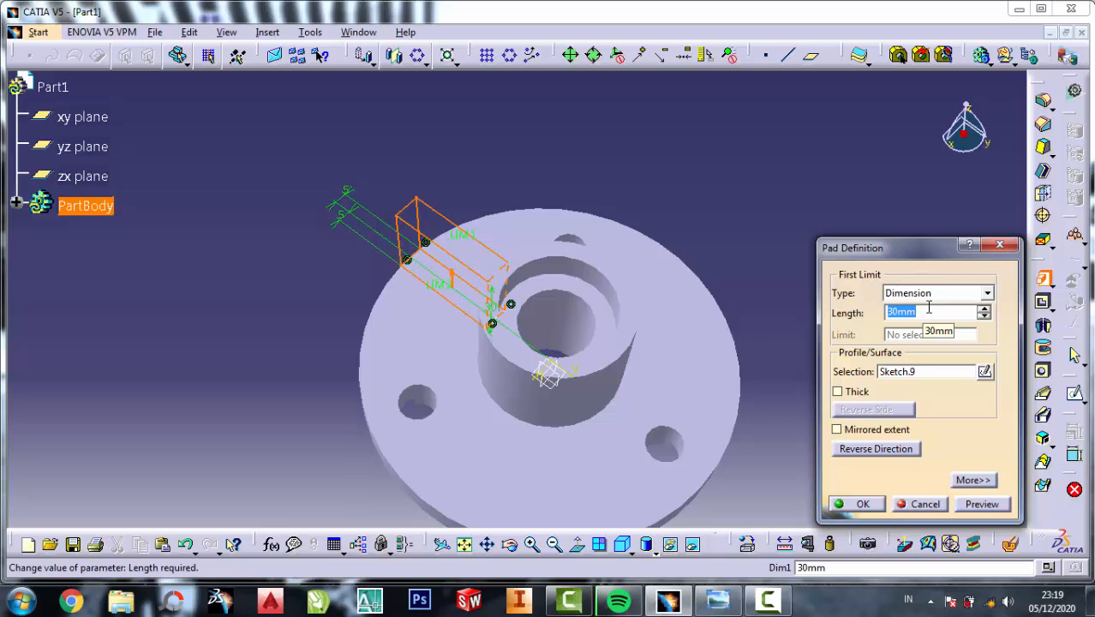
type("35")
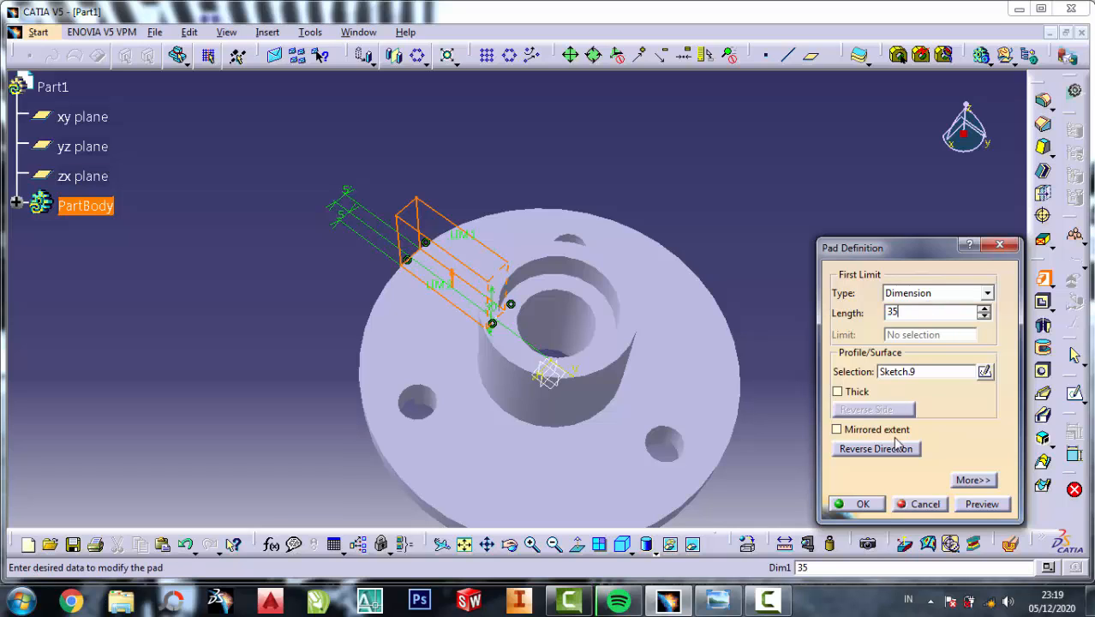
left_click(863, 504)
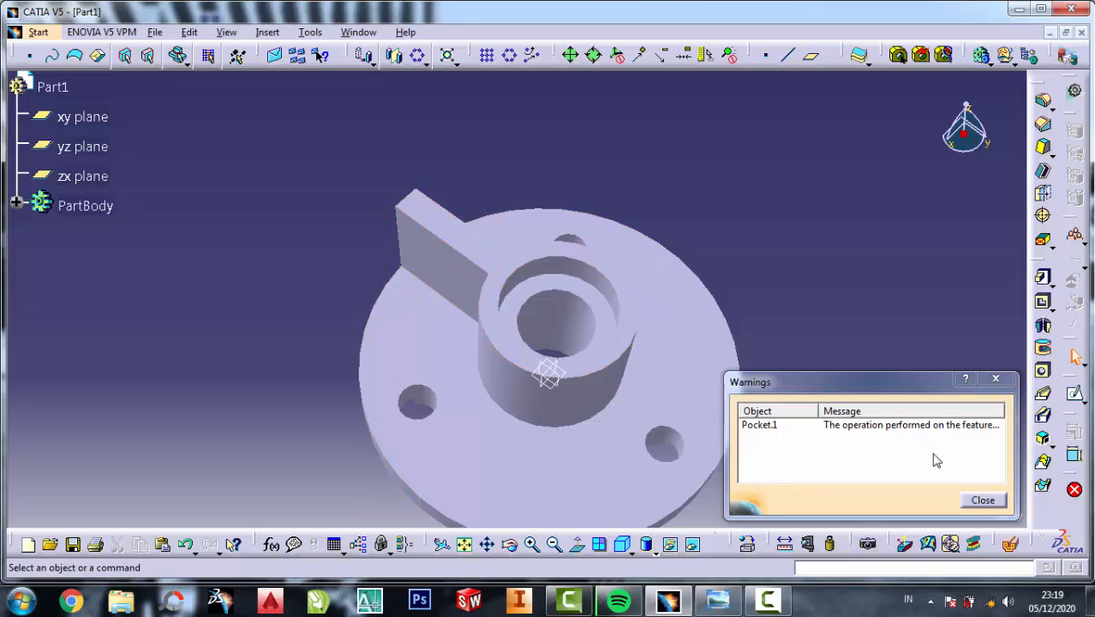
left_click(983, 500)
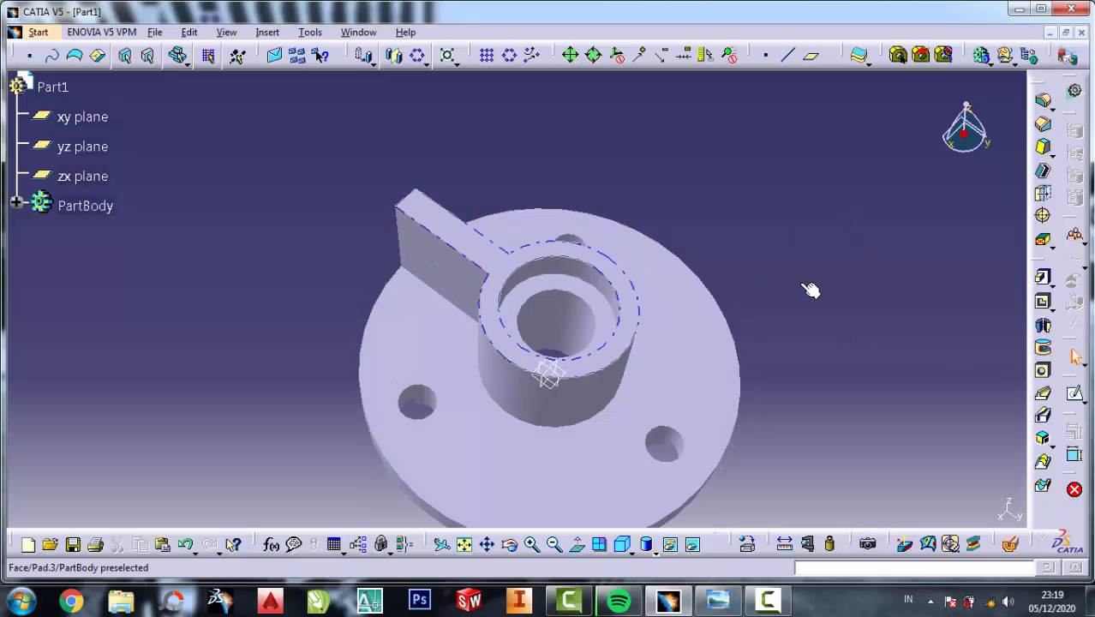
Start a sketch on the rib's side face and project the rib's top edge and outer vertical edge into it.
left_click(450, 285)
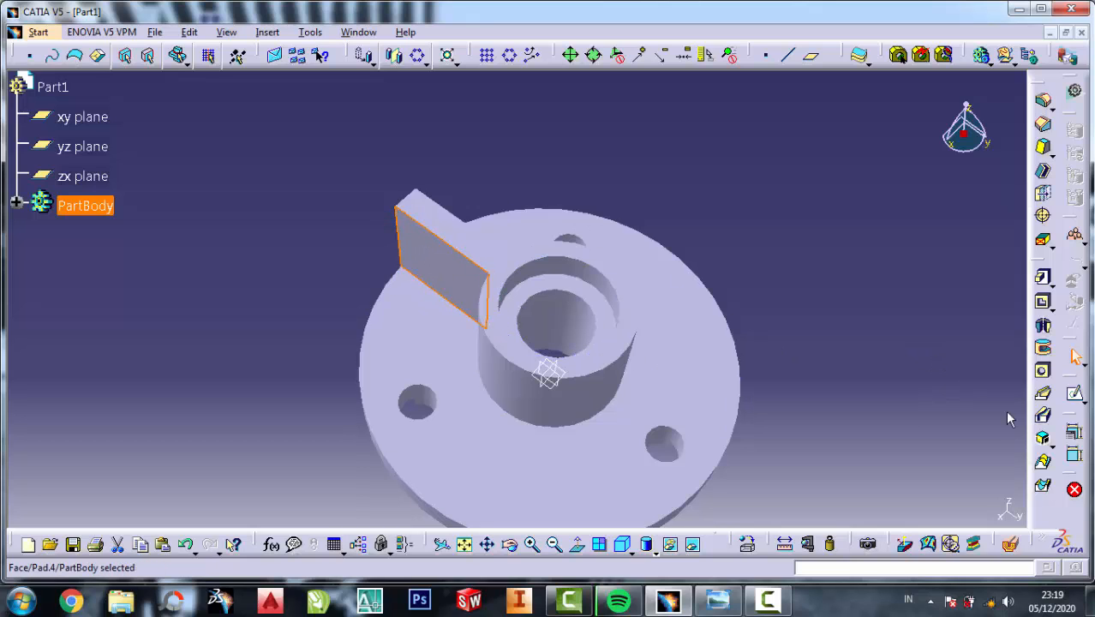
left_click(1075, 396)
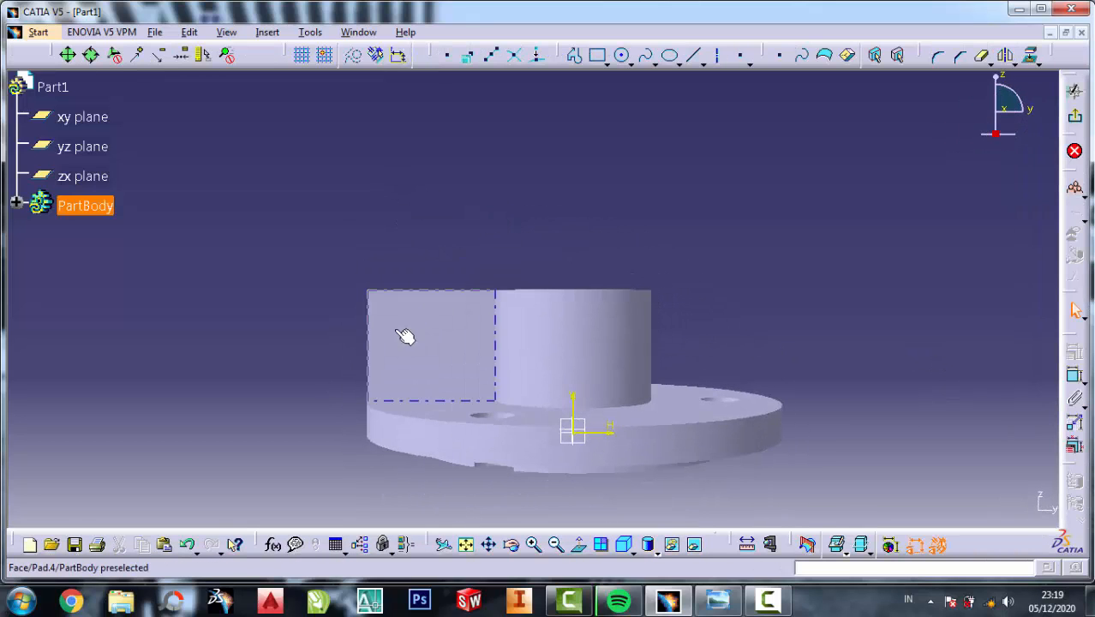
left_click(1029, 55)
left_click(463, 290)
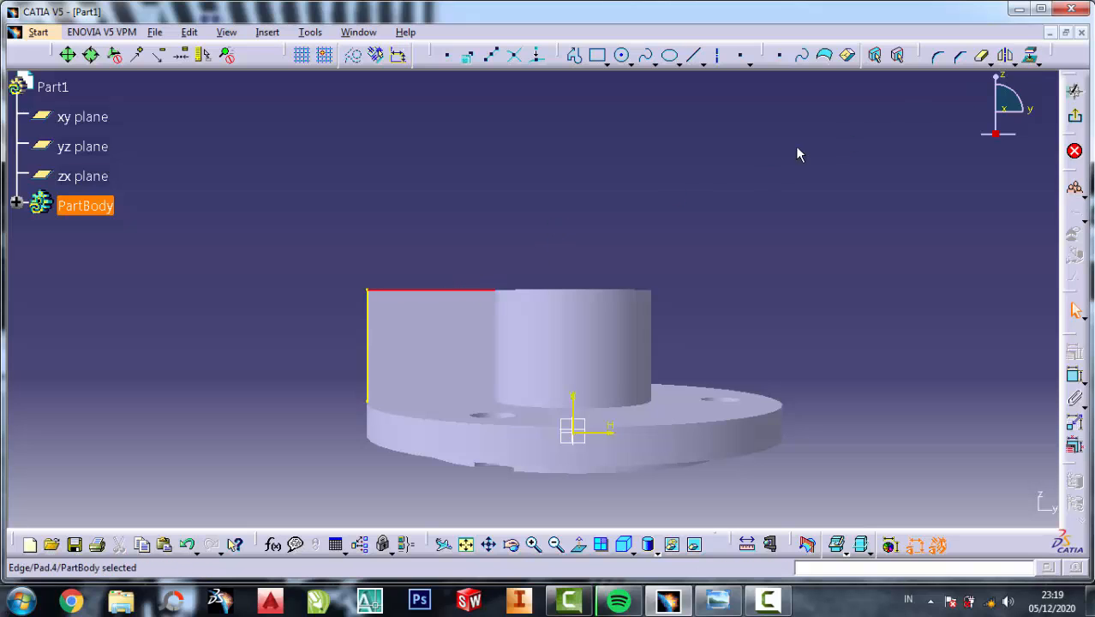
left_click(1029, 54)
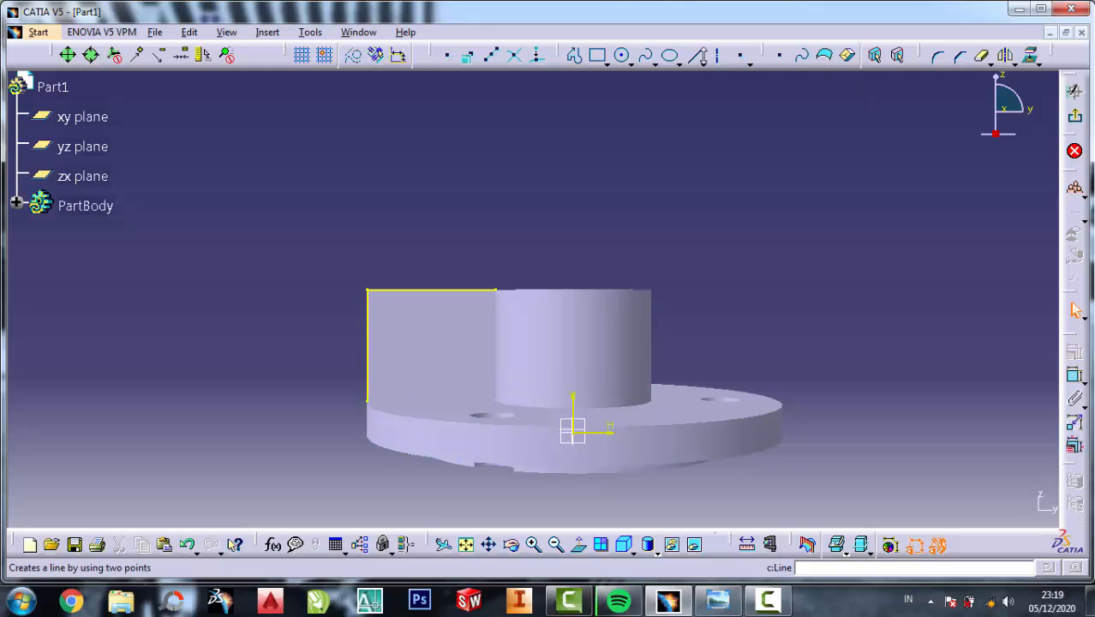
Draw a diagonal line from the rib's top corner at the boss to its bottom corner at the disc rim.
left_click(694, 59)
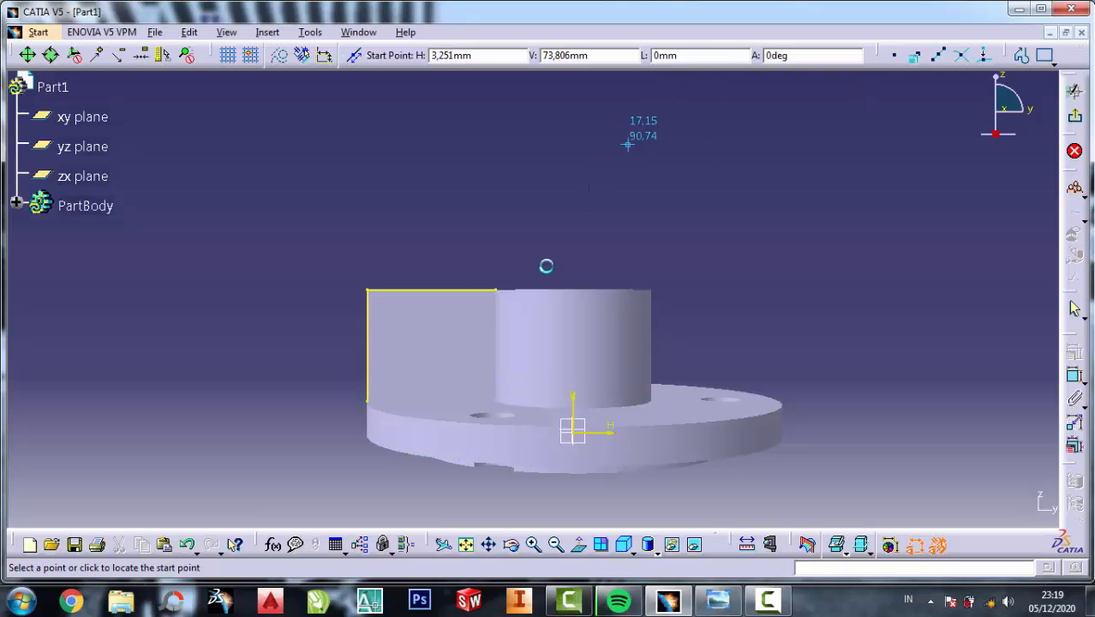
left_click(502, 291)
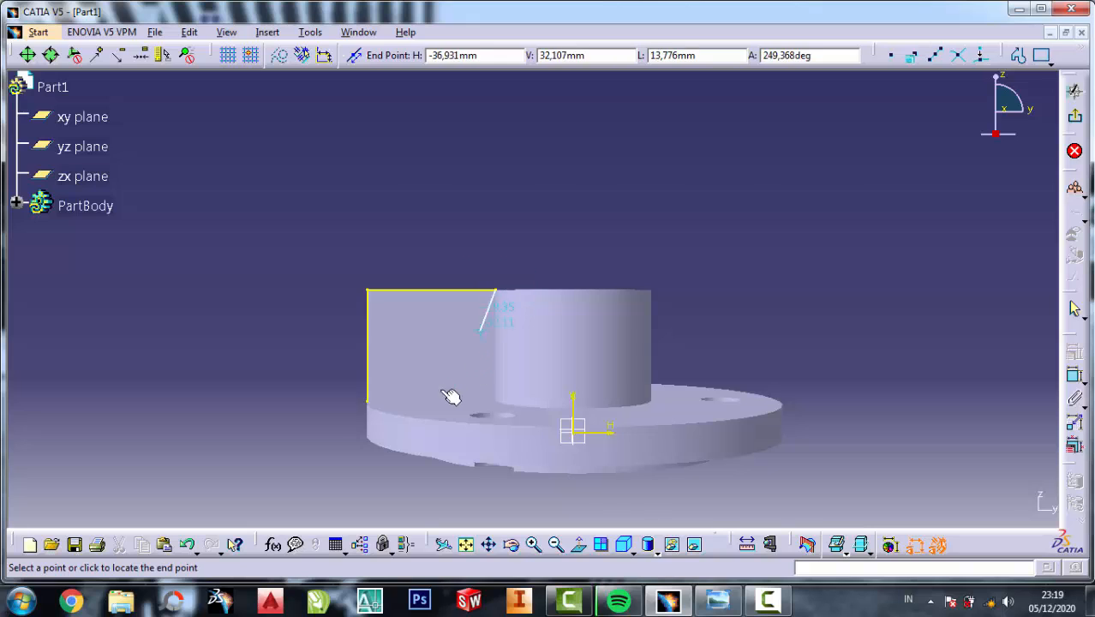
left_click(371, 401)
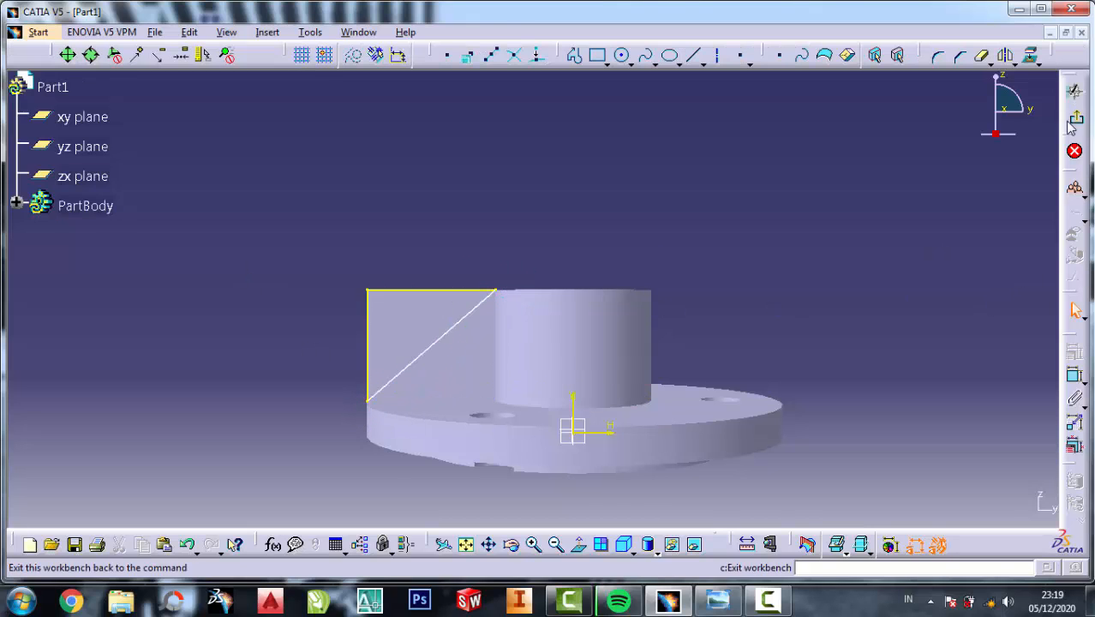
Exit the sketch and cut the triangular profile out of the rib with a 35 mm deep Pocket.
left_click(1074, 90)
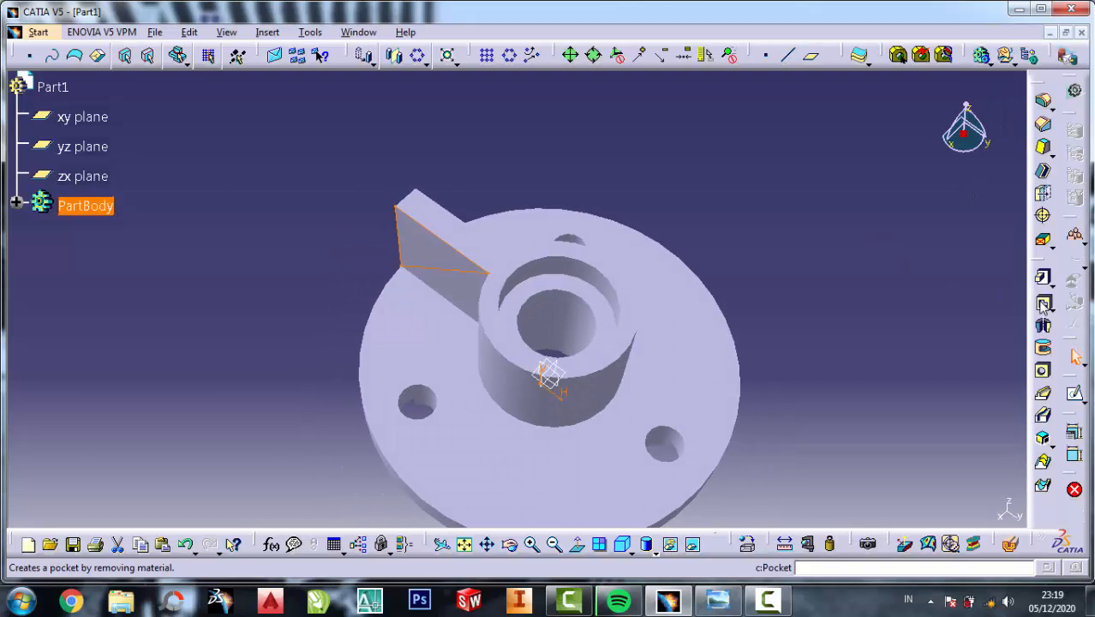
left_click(1042, 301)
left_click(863, 504)
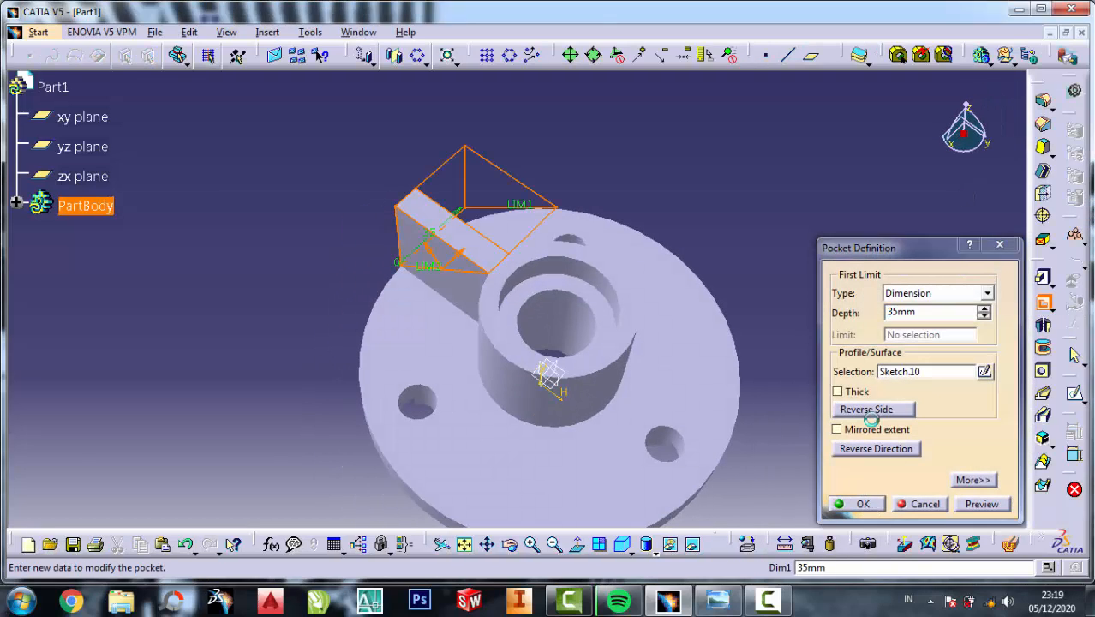
left_click(983, 500)
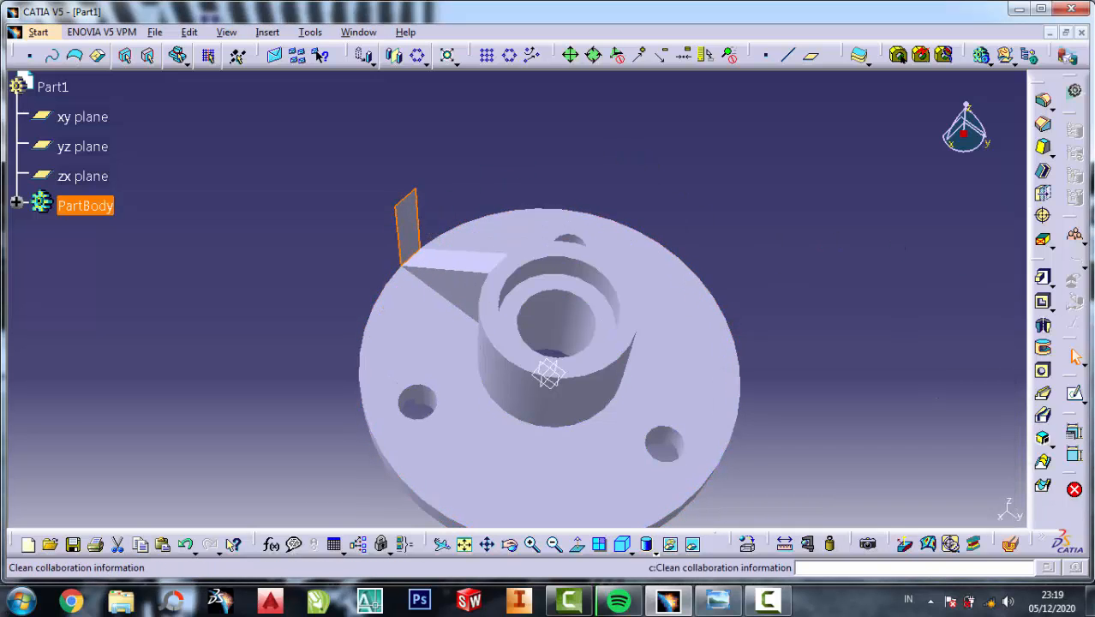
Start a sketch on the leftover upright sliver at the rib's outer end and project the sliver face's outline.
left_click(1075, 393)
middle_click_drag(658, 195, 675, 390)
left_click_drag(449, 295, 399, 454)
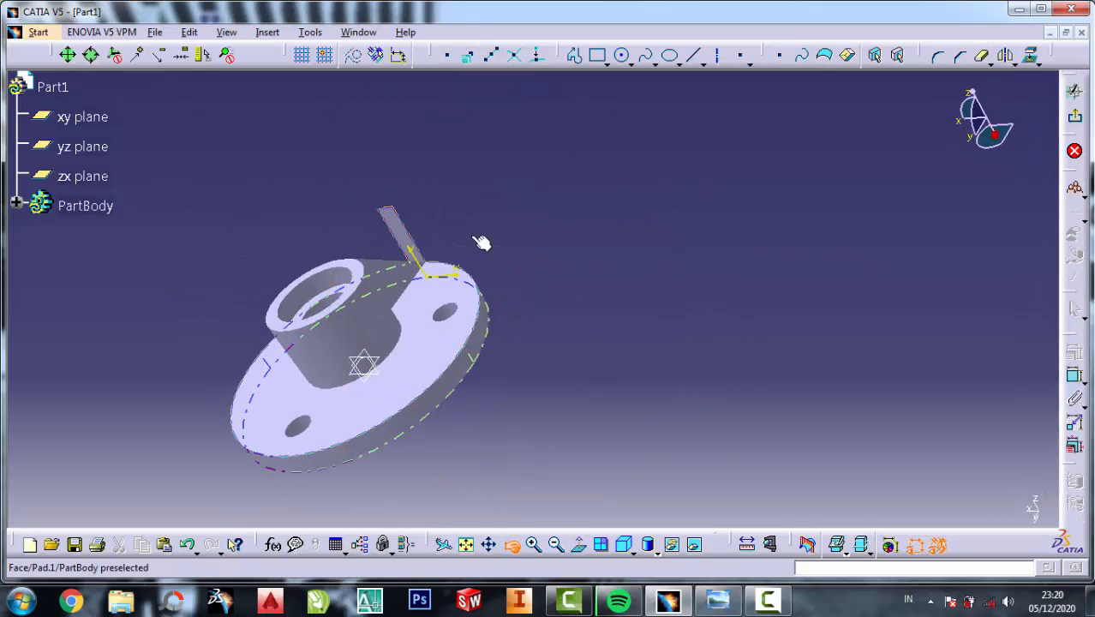
left_click(414, 238)
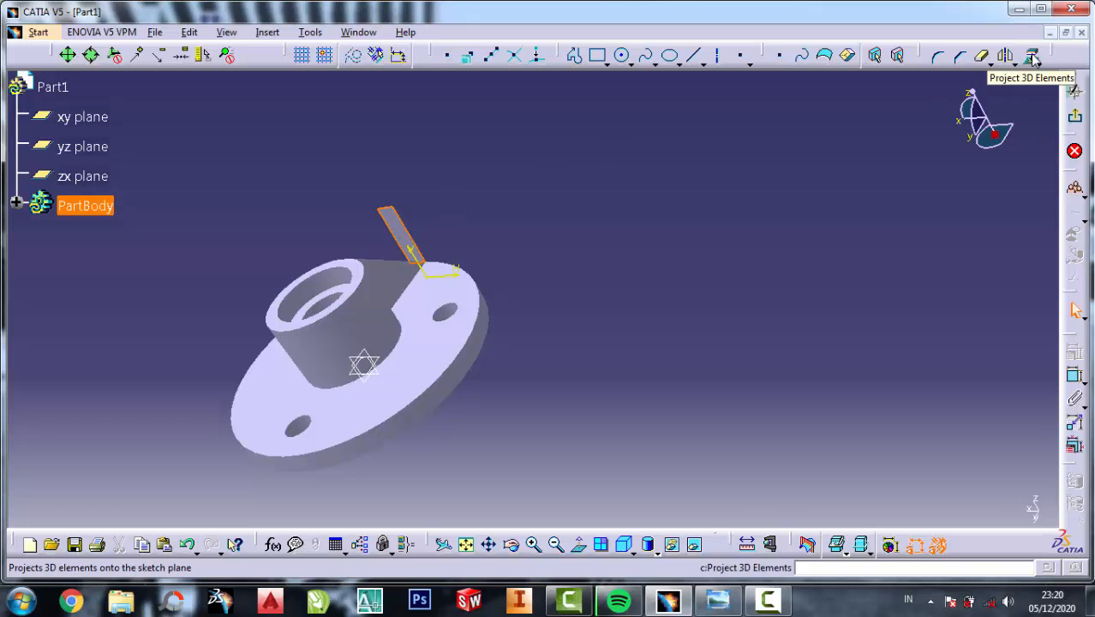
left_click(1032, 57)
left_click(638, 335)
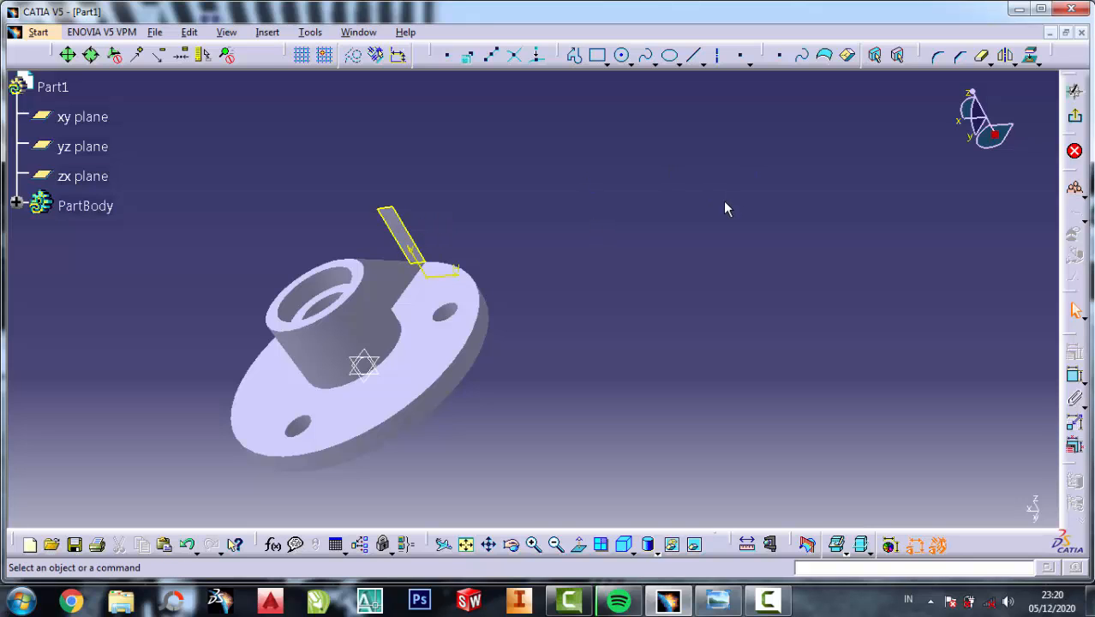
Exit the sketch and remove the sliver with a 35 mm Pocket in the reversed direction.
left_click(1077, 122)
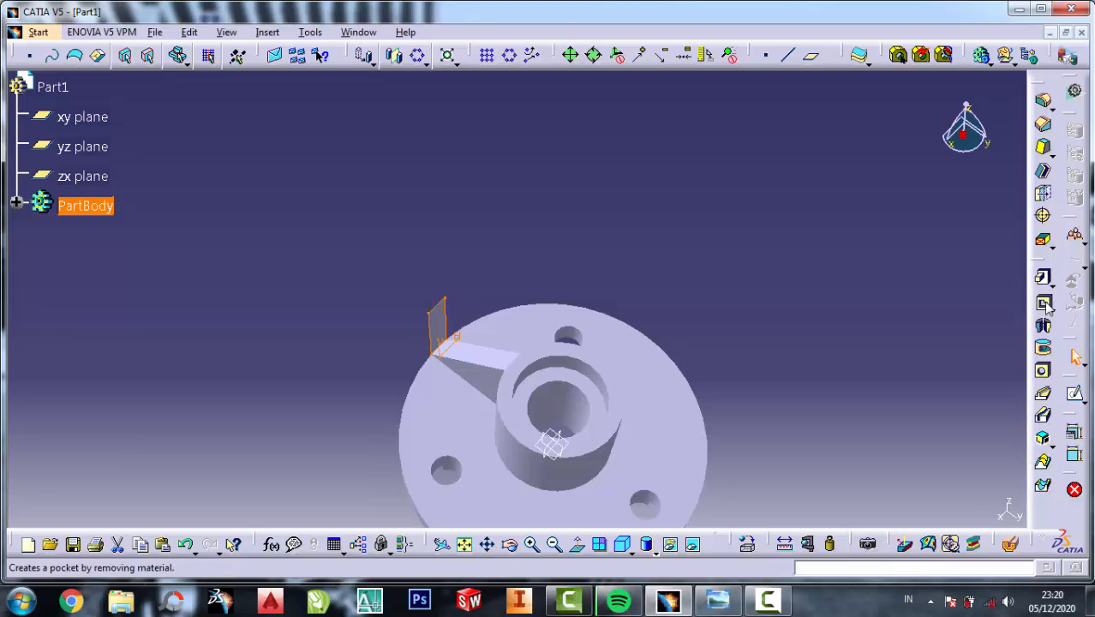
left_click(1045, 304)
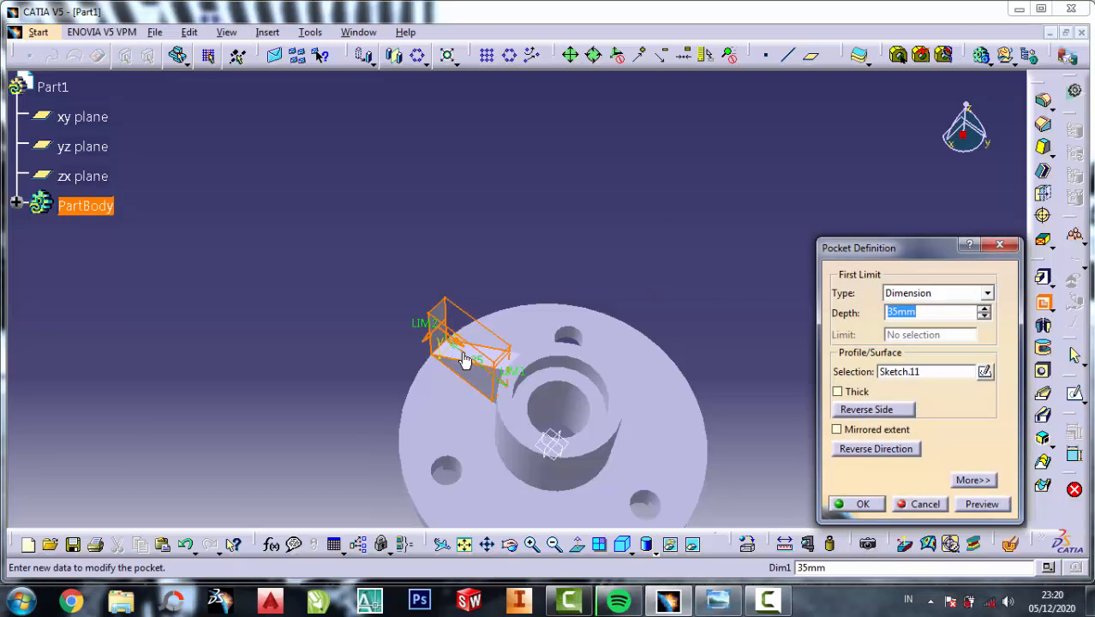
left_click(882, 450)
left_click(863, 504)
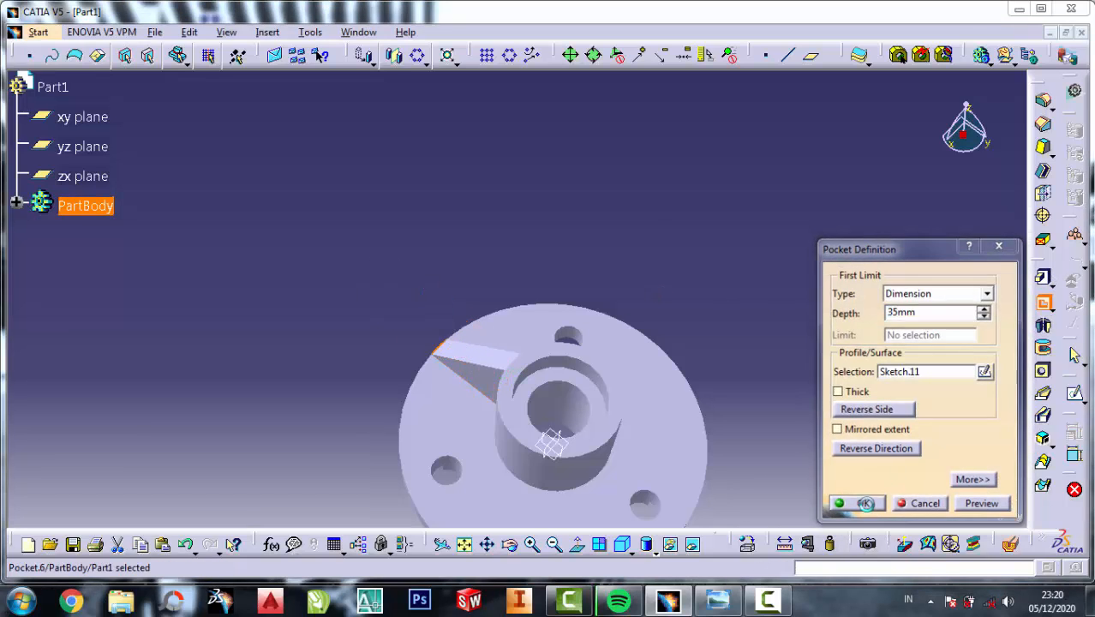
left_click(999, 505)
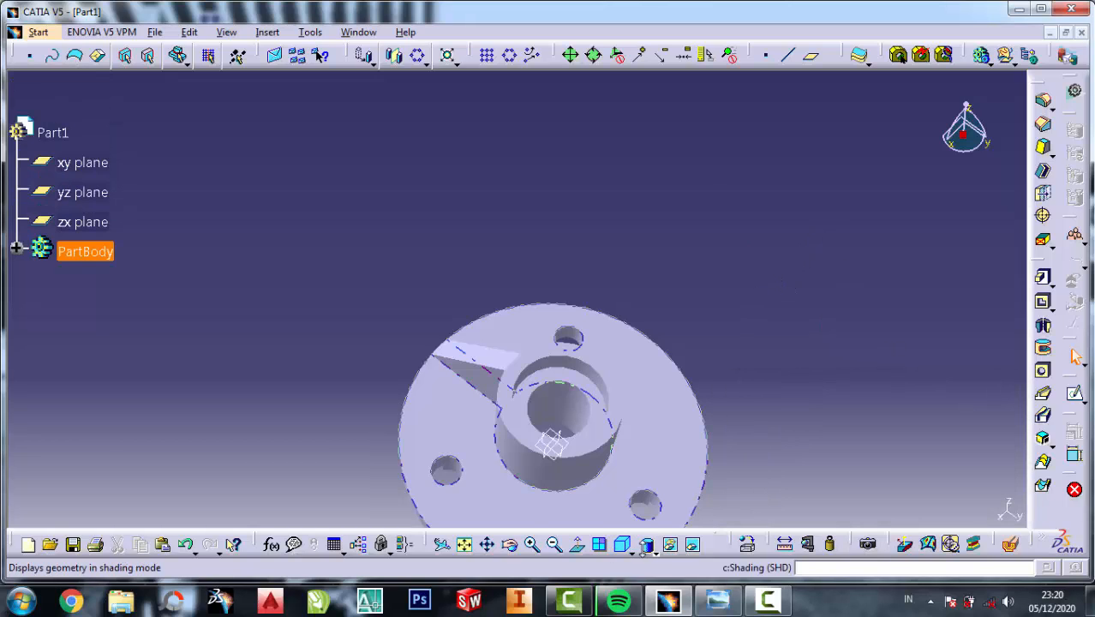
Set up a circular pattern of 3 instances at 120 degrees spacing, using the disc face as reference element.
left_click(634, 554)
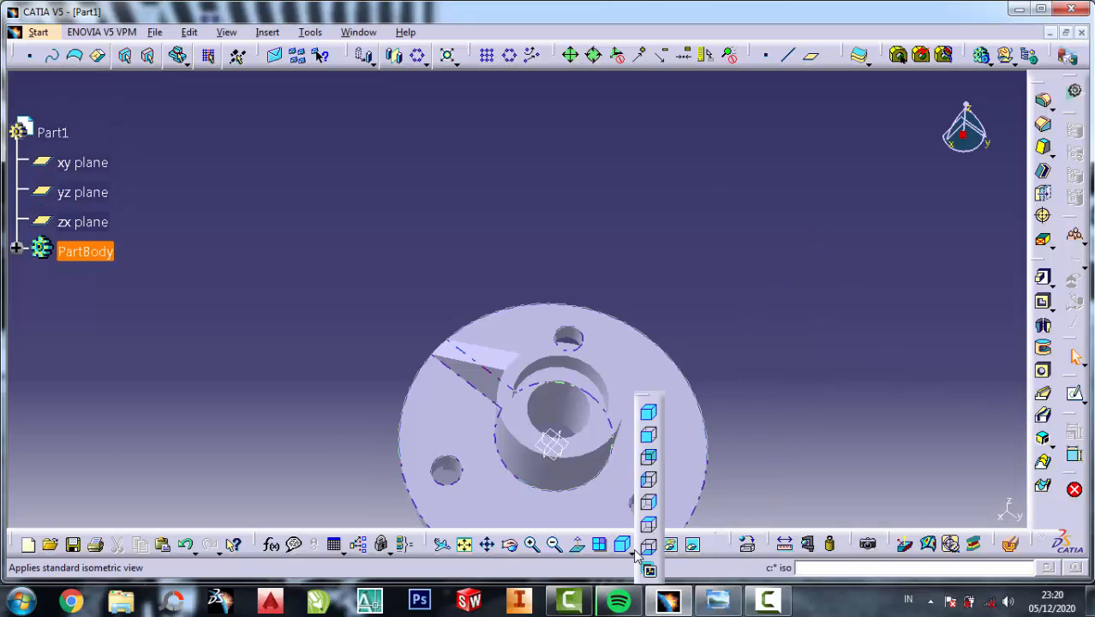
left_click(651, 417)
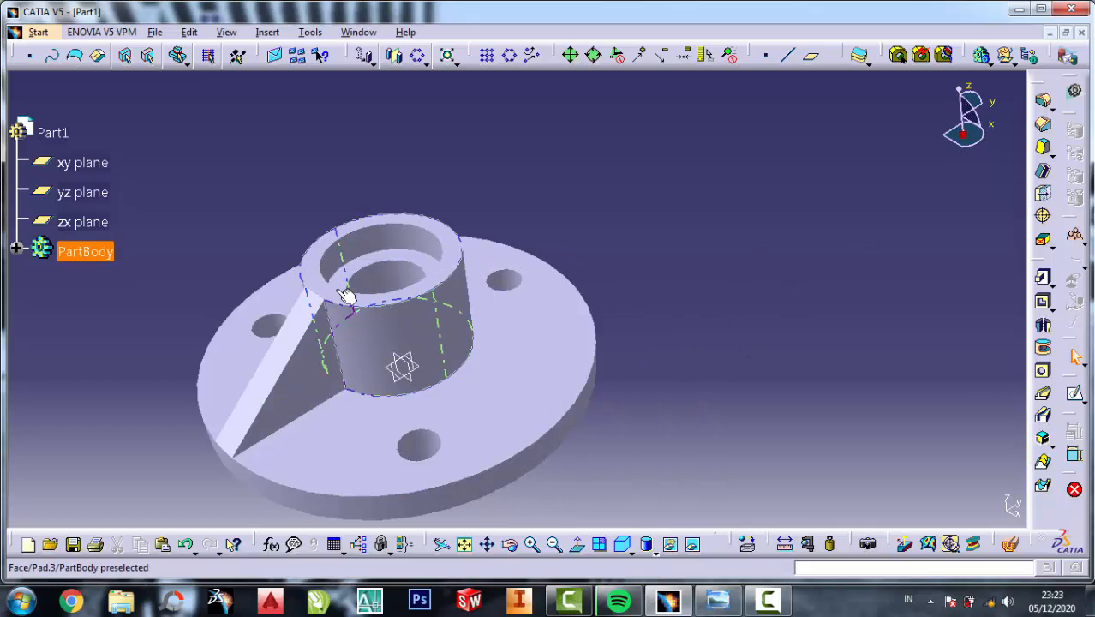
left_click(509, 55)
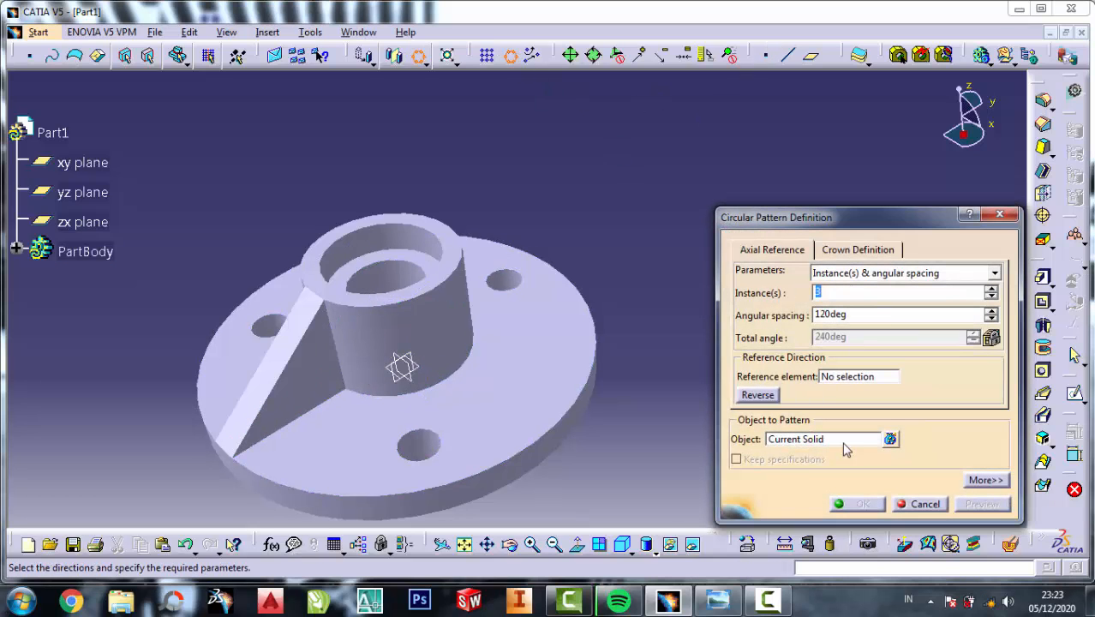
left_click(863, 381)
left_click(581, 347)
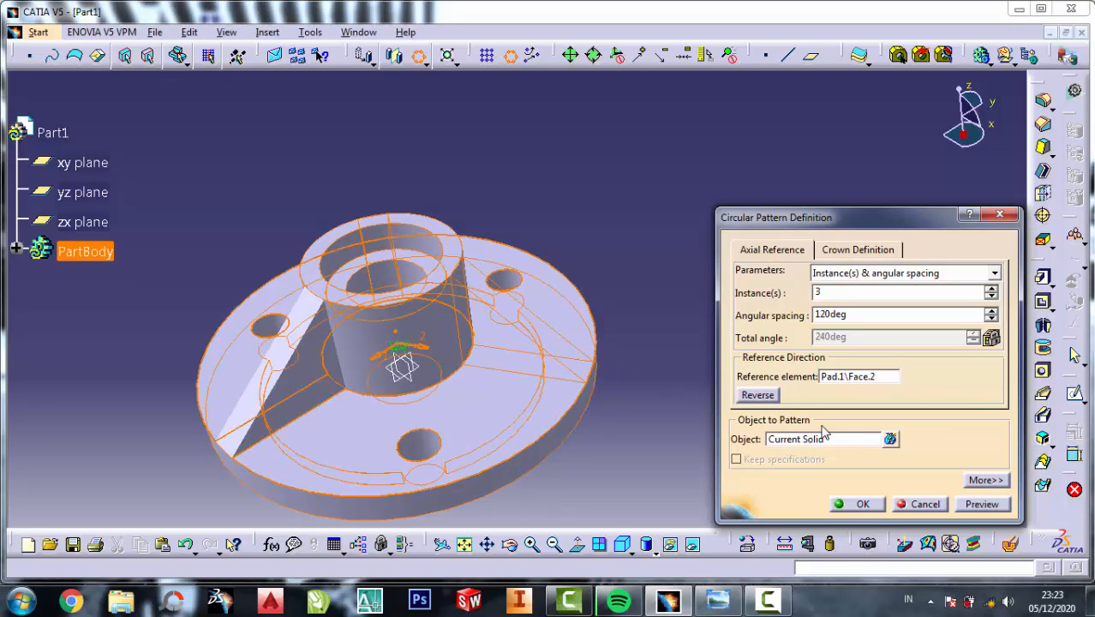
Use the current solid as the object to pattern and create the circular pattern of the rib.
left_click(847, 443)
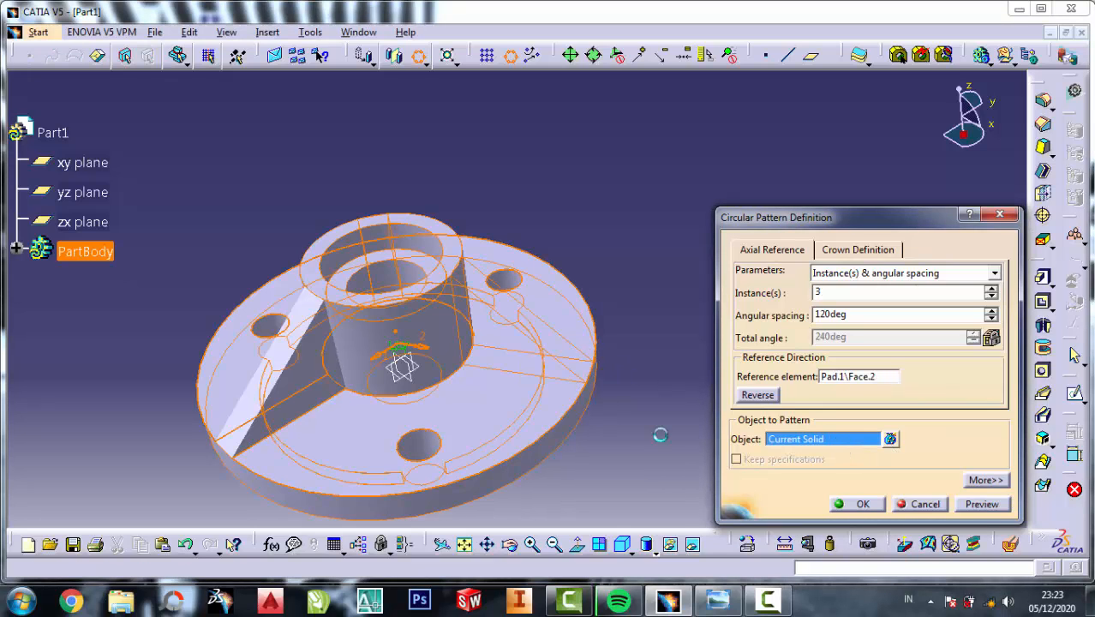
left_click(311, 359)
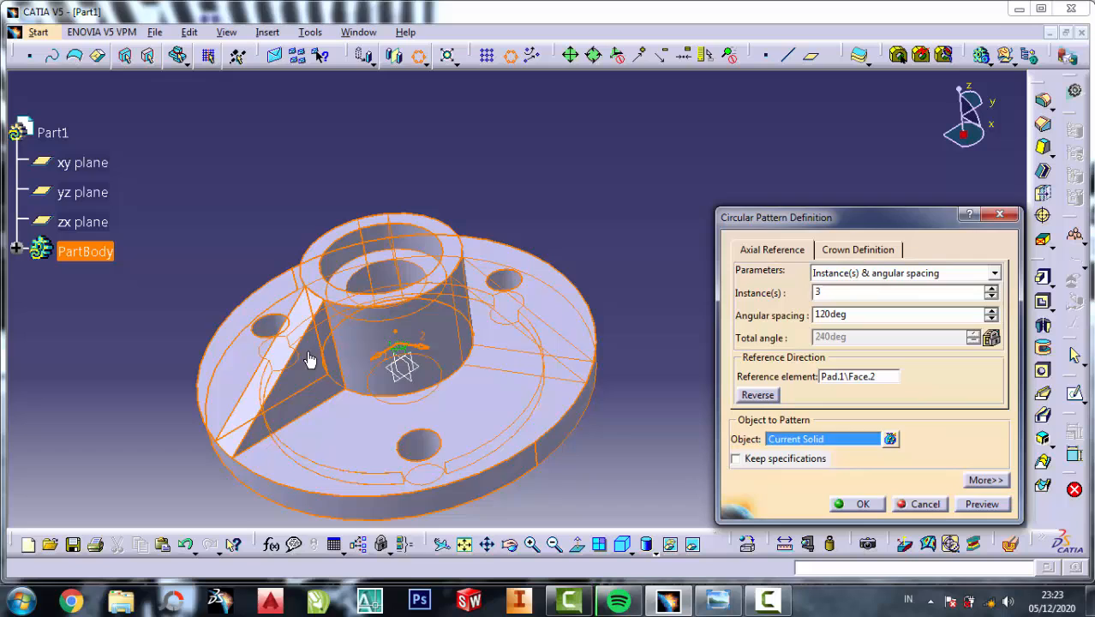
left_click(825, 439)
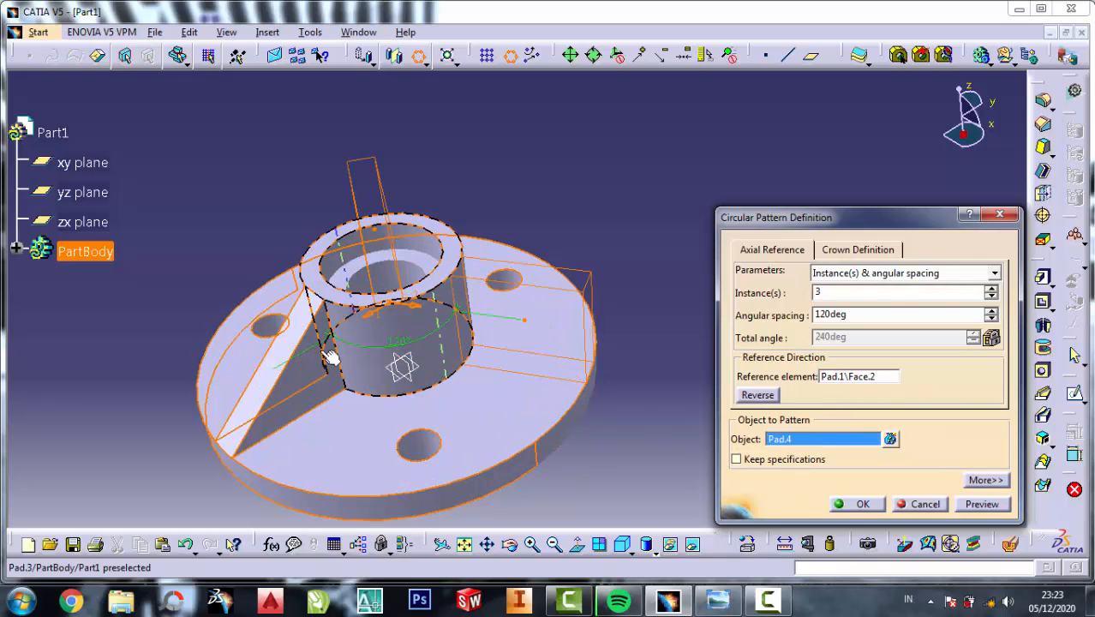
left_click(306, 369)
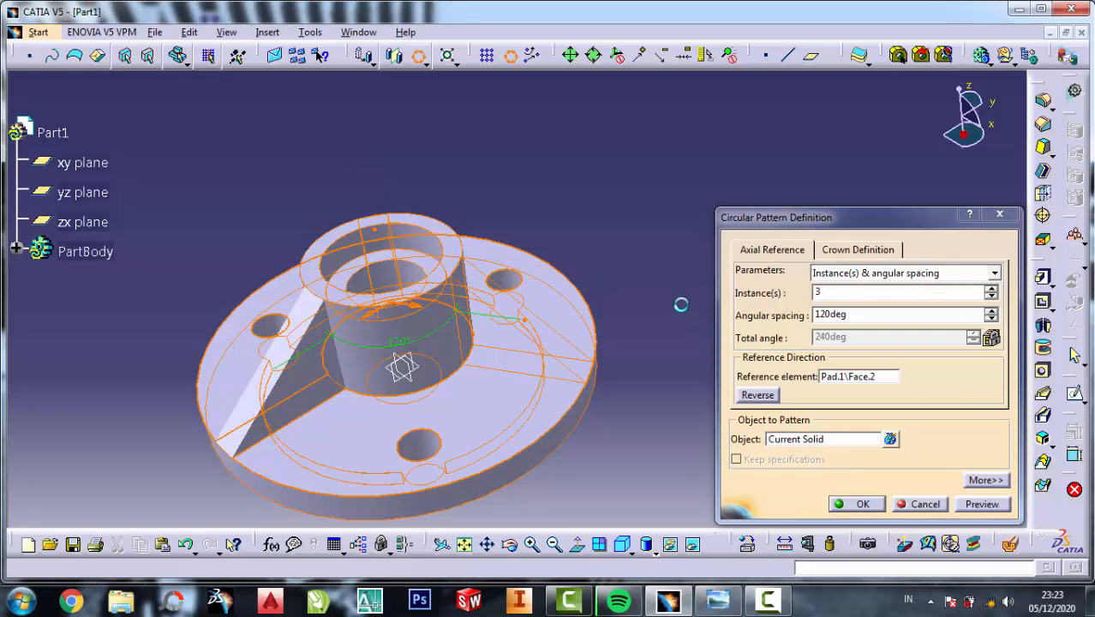
left_click(983, 500)
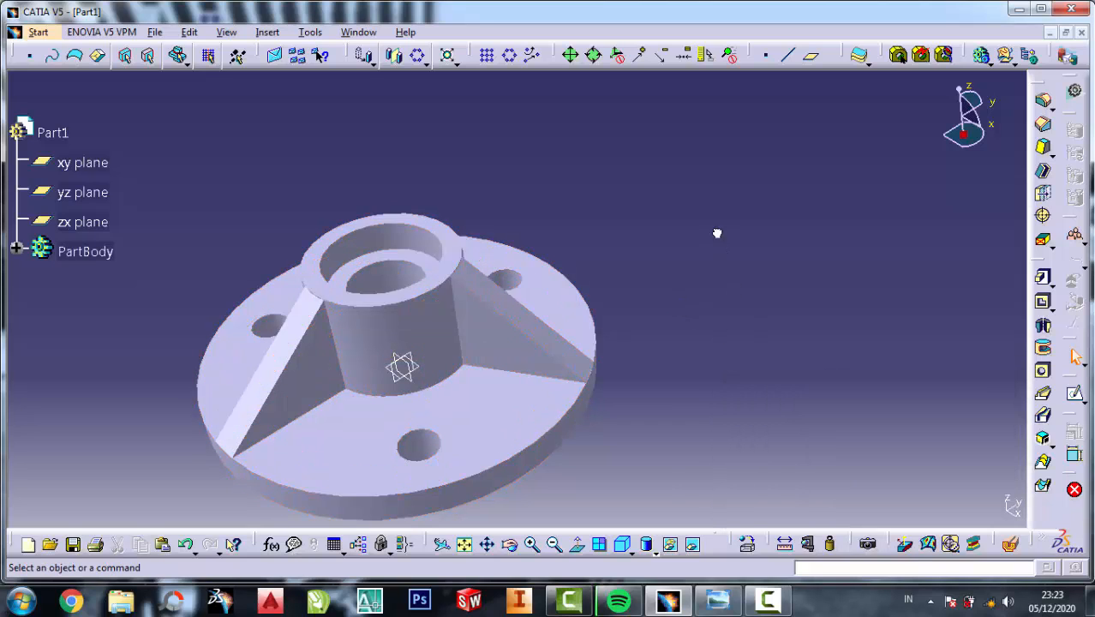
Inspect the patterned ribs, boss and holes of the flange from several sides and in isometric view.
middle_click_drag(690, 431, 793, 414)
left_click(509, 543)
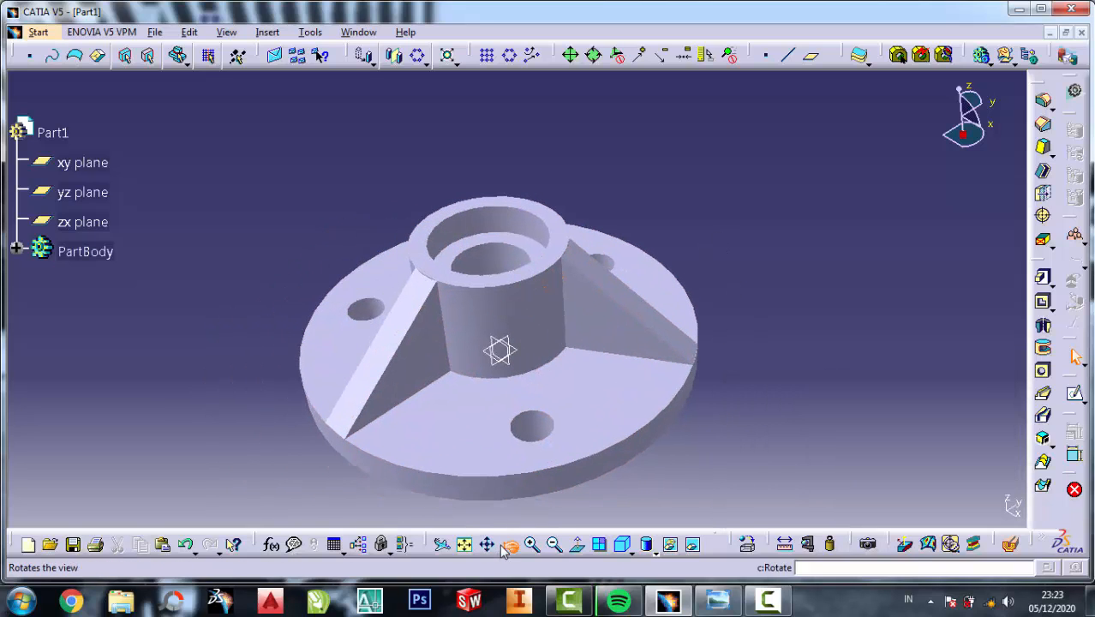
left_click_drag(519, 469, 527, 318)
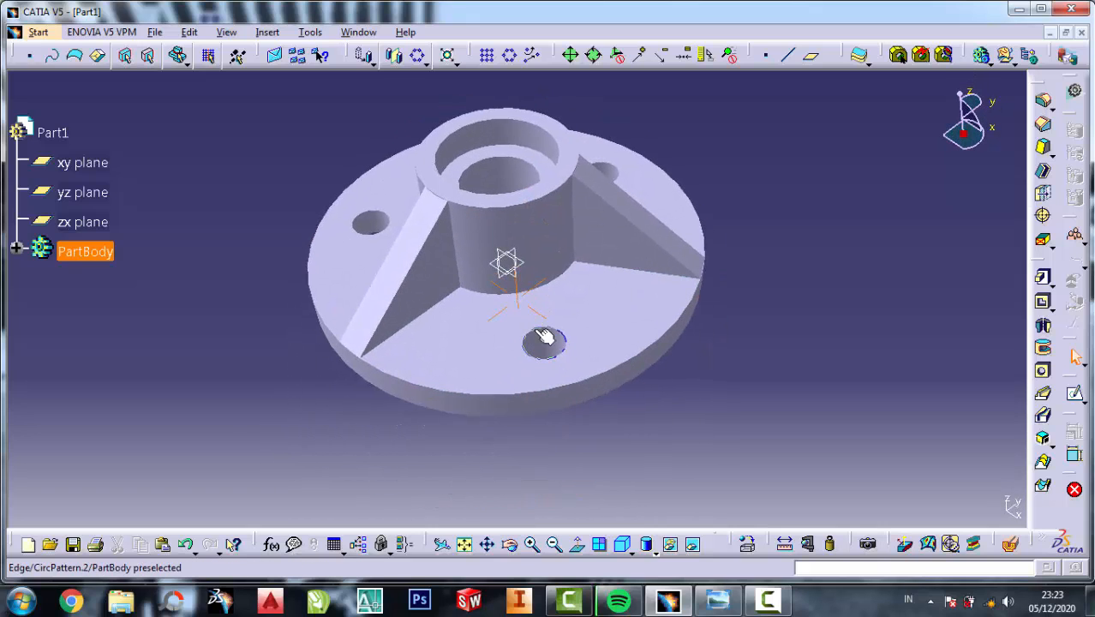
left_click(553, 544)
left_click(512, 543)
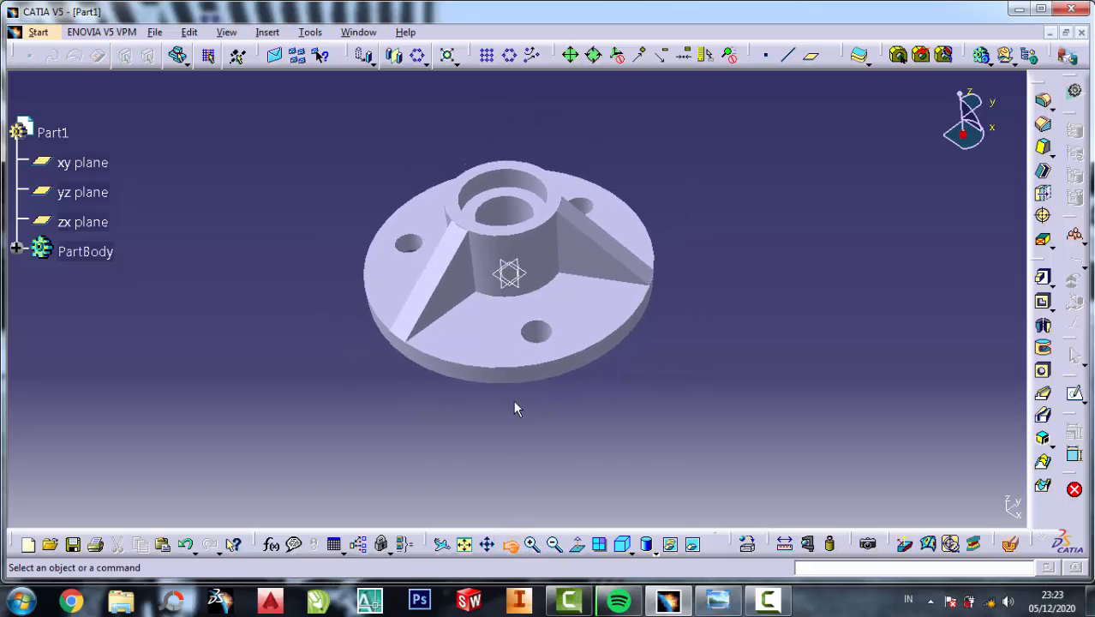
left_click_drag(521, 347, 467, 178)
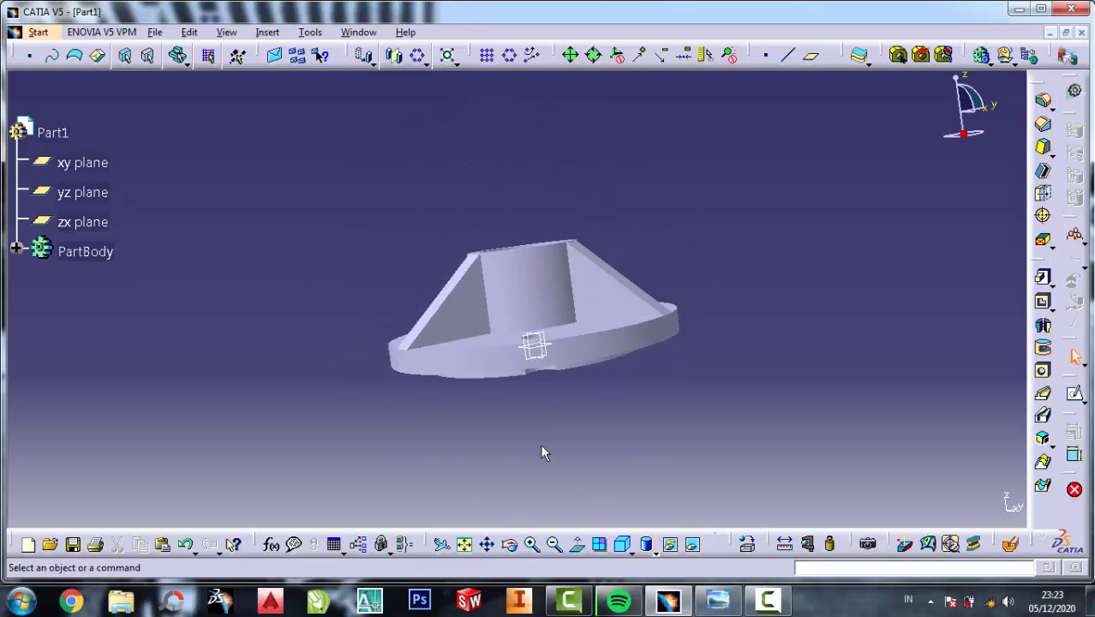
left_click(511, 545)
left_click_drag(521, 478, 634, 473)
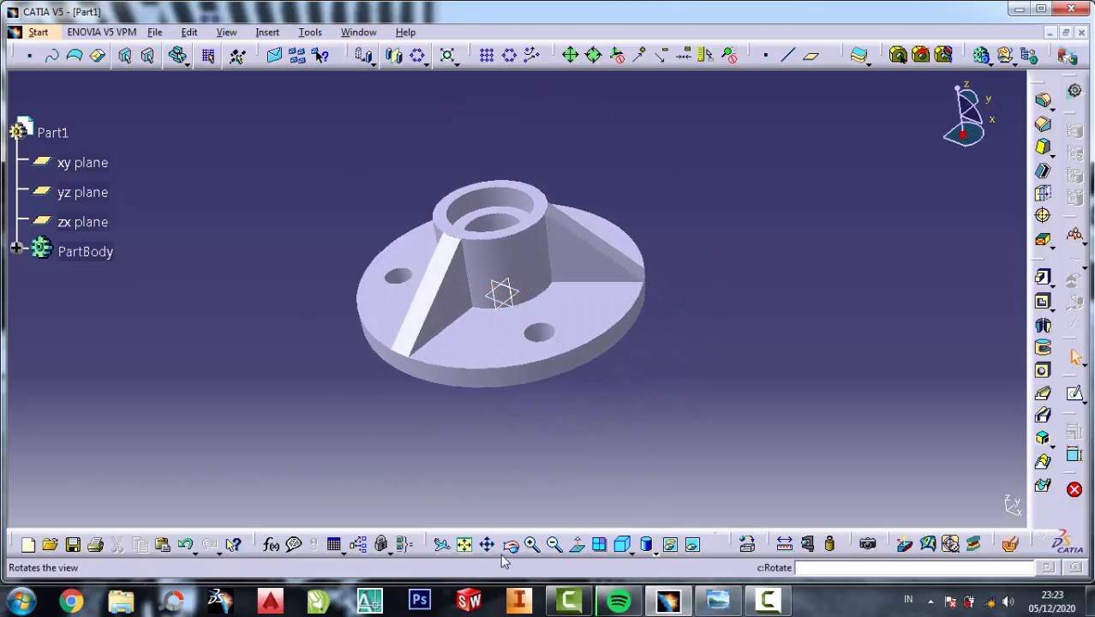
left_click(635, 550)
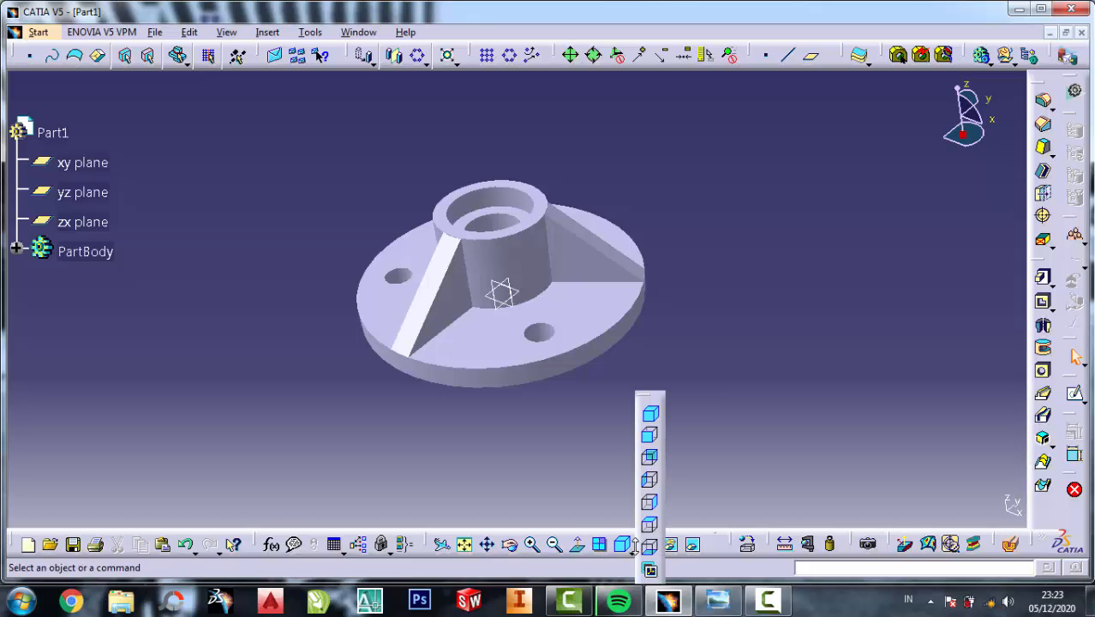
left_click(656, 414)
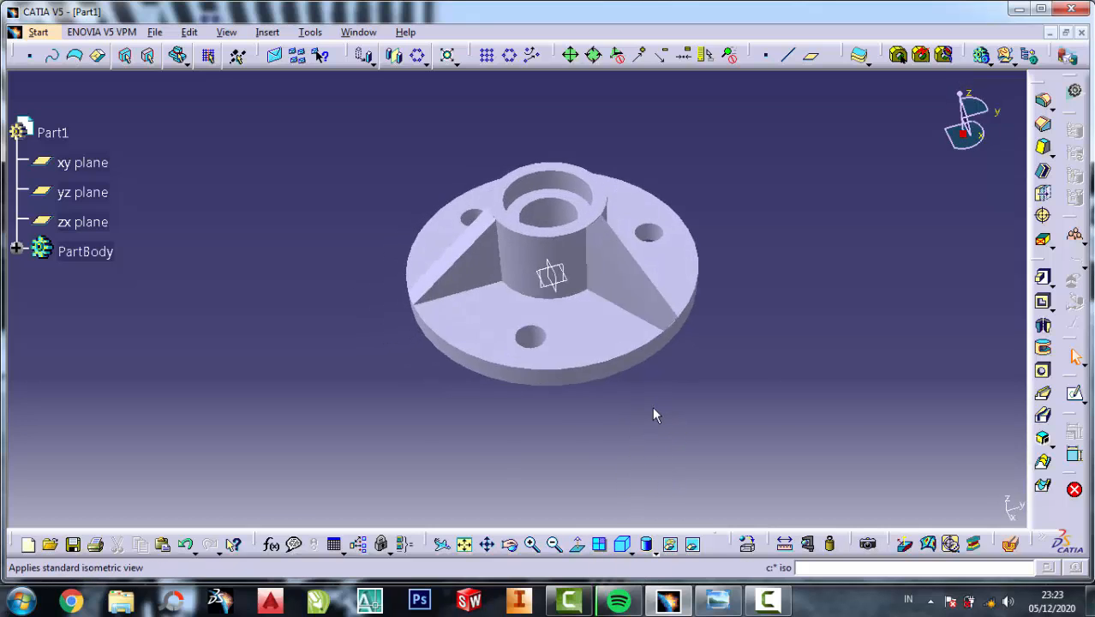
middle_click_drag(767, 324, 635, 317)
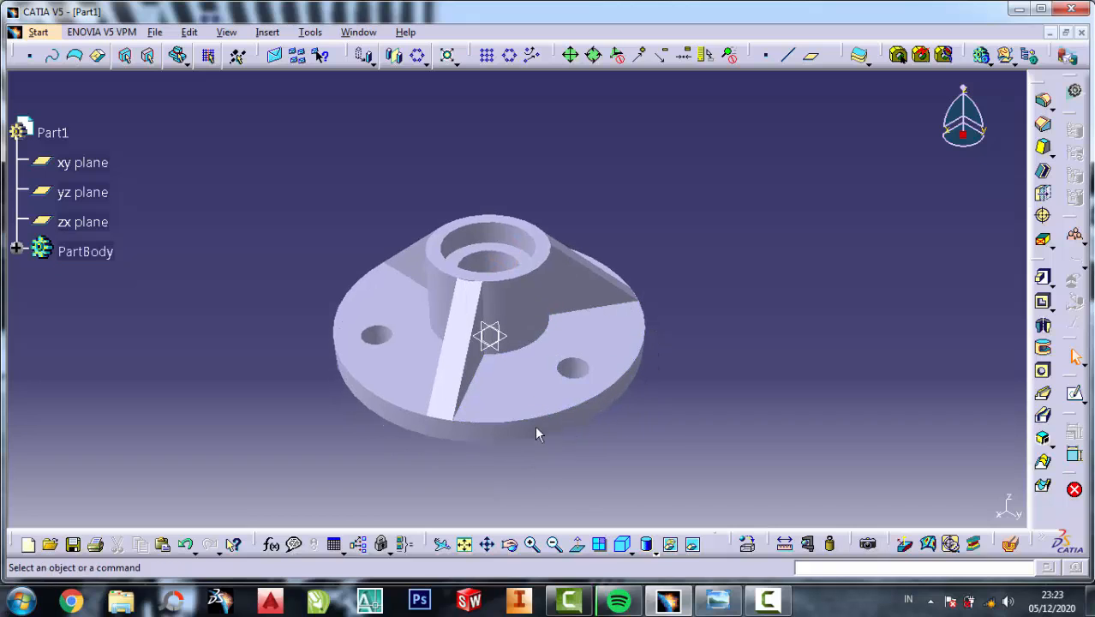
left_click(530, 547)
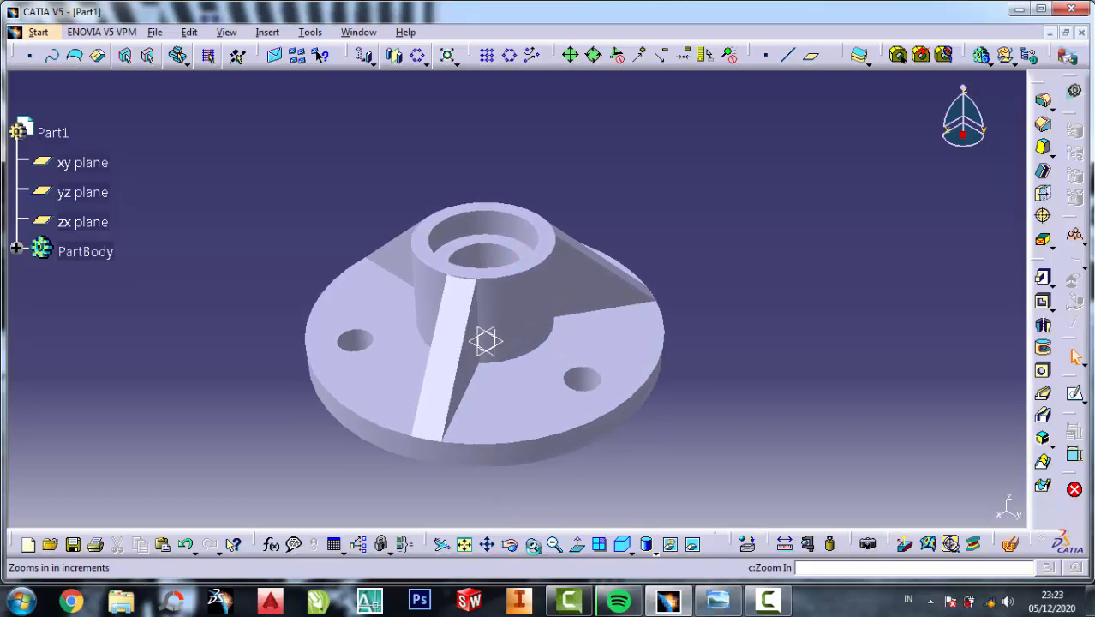
middle_click_drag(697, 409, 667, 400)
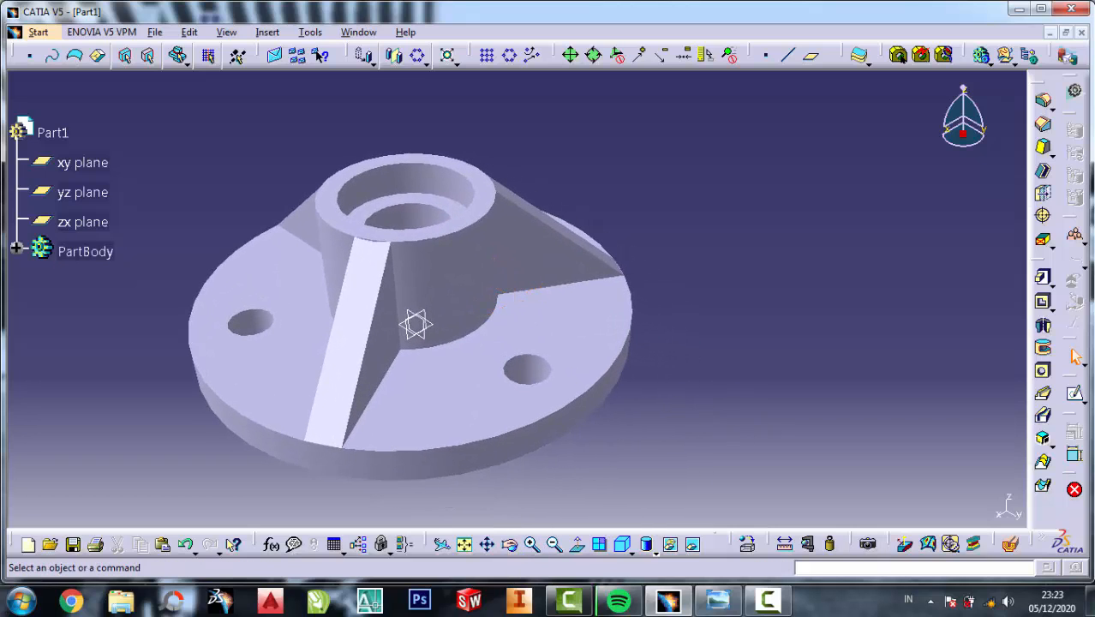
Switch to the reference drawing in Windows Photo Viewer and check its remaining notes against the model.
left_click(729, 599)
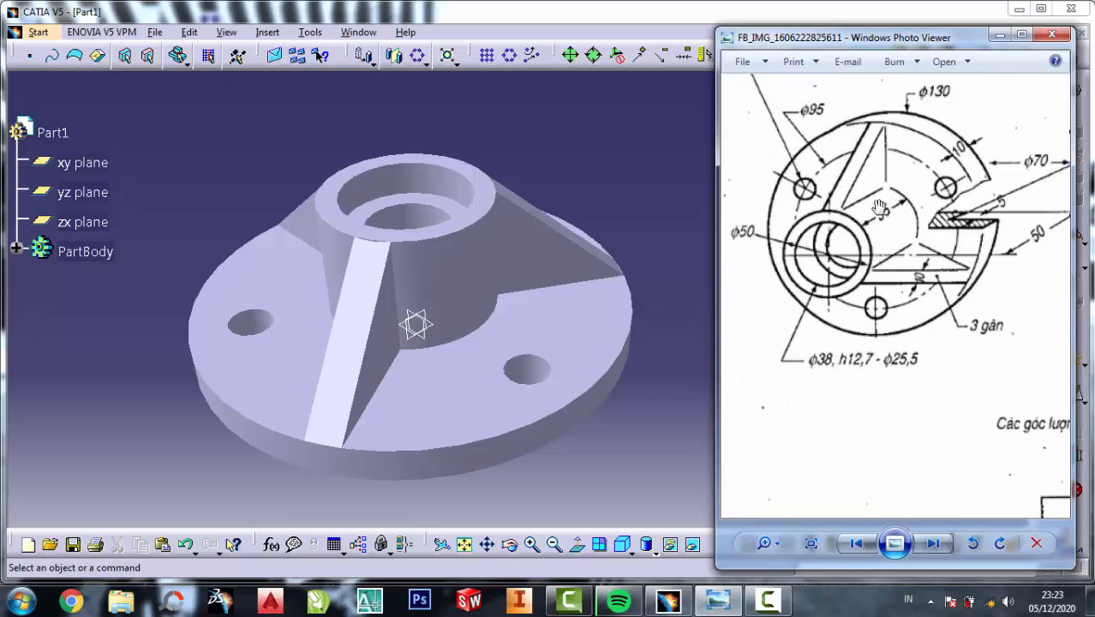
scroll(879, 208, "down", 1)
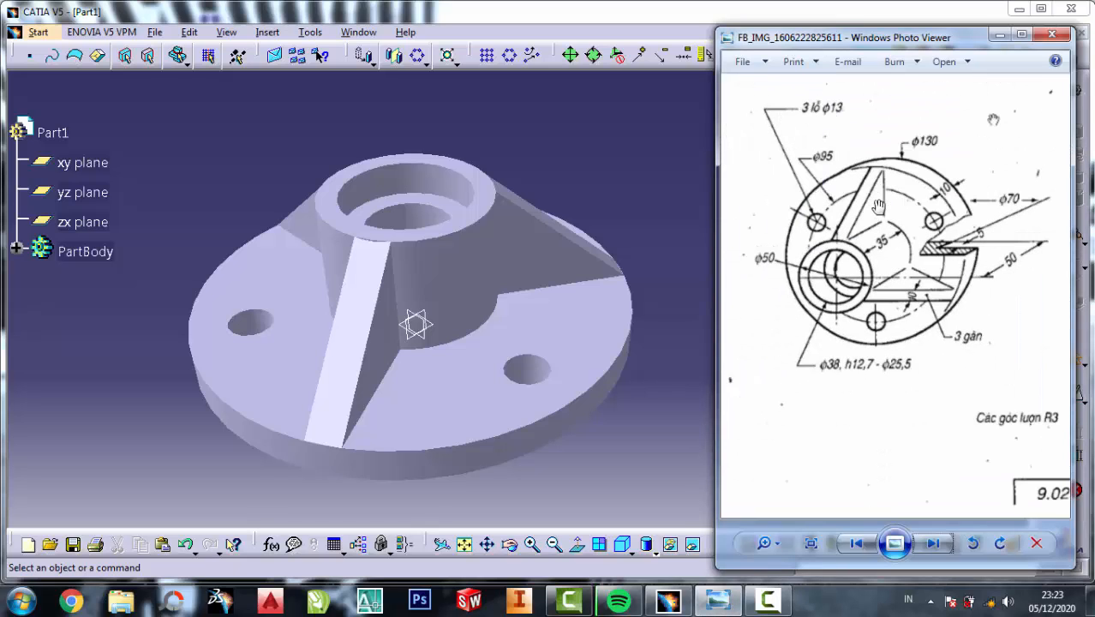